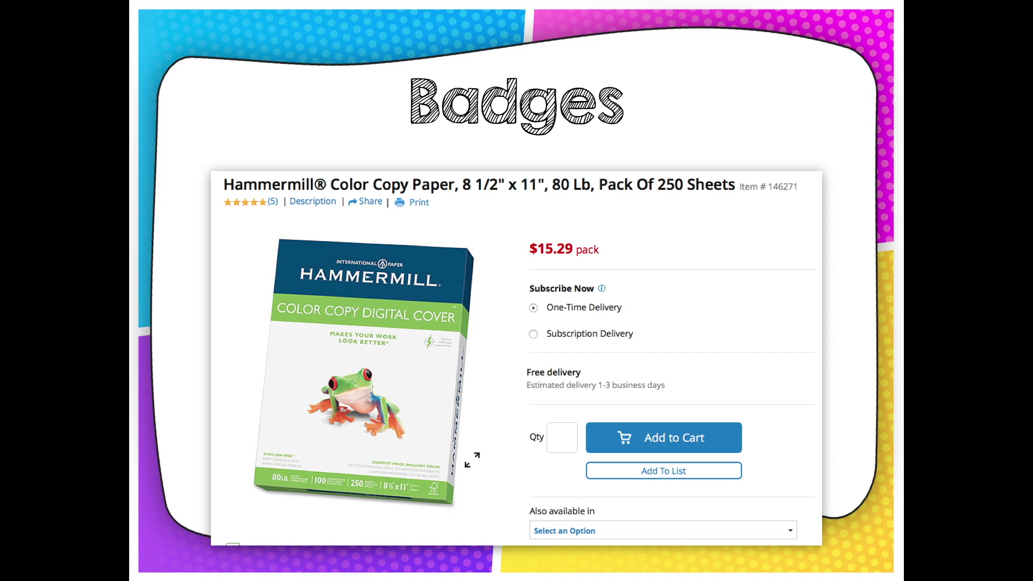
# Advance the Badges slideshow to the trading card binder pages slide
pyautogui.press('Right')
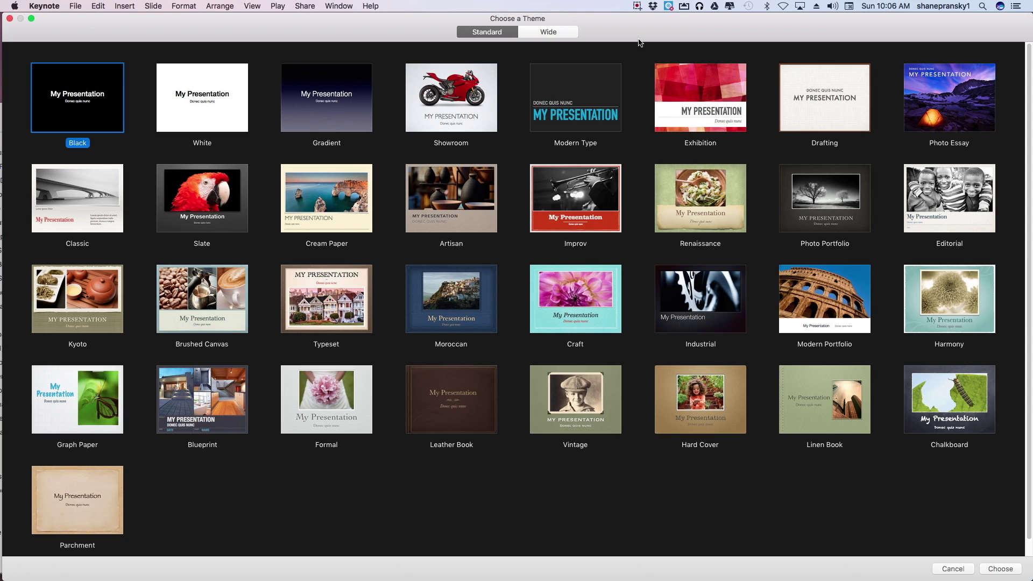
# Pick the White theme and create a new untitled presentation
pyautogui.click(234, 123)
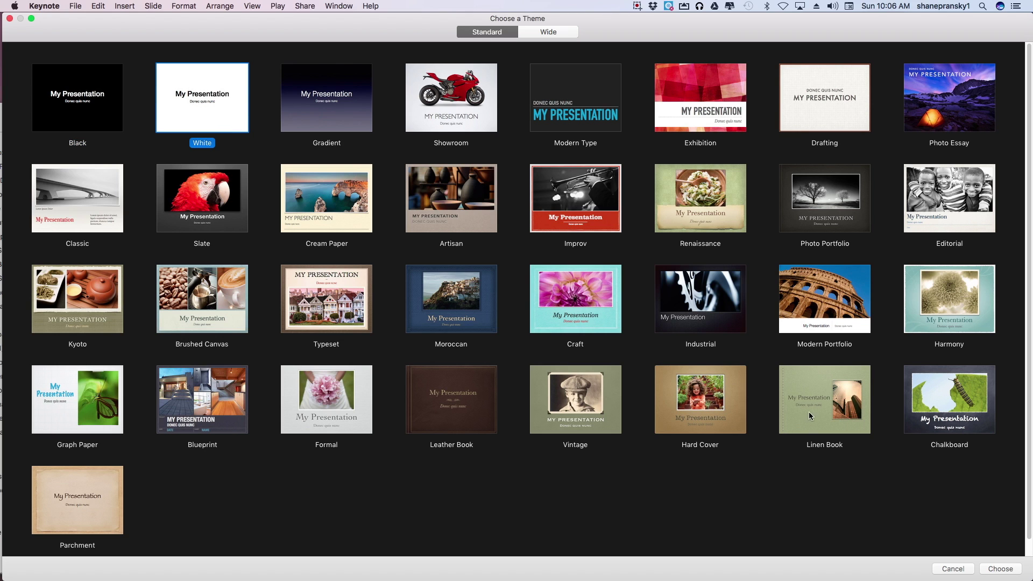
pyautogui.click(999, 568)
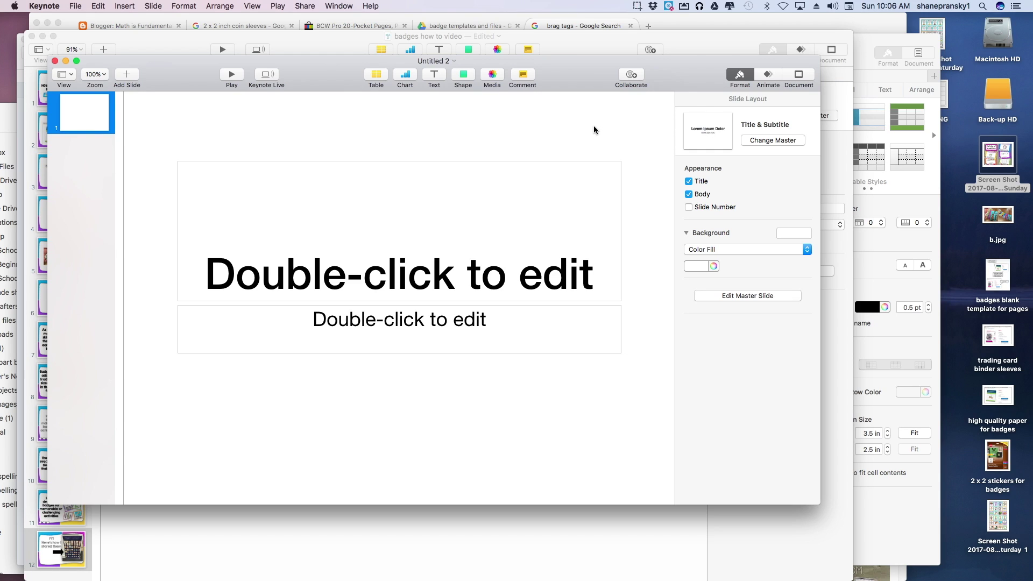
# Go full screen and open Custom Slide Size from the Document settings
pyautogui.click(77, 61)
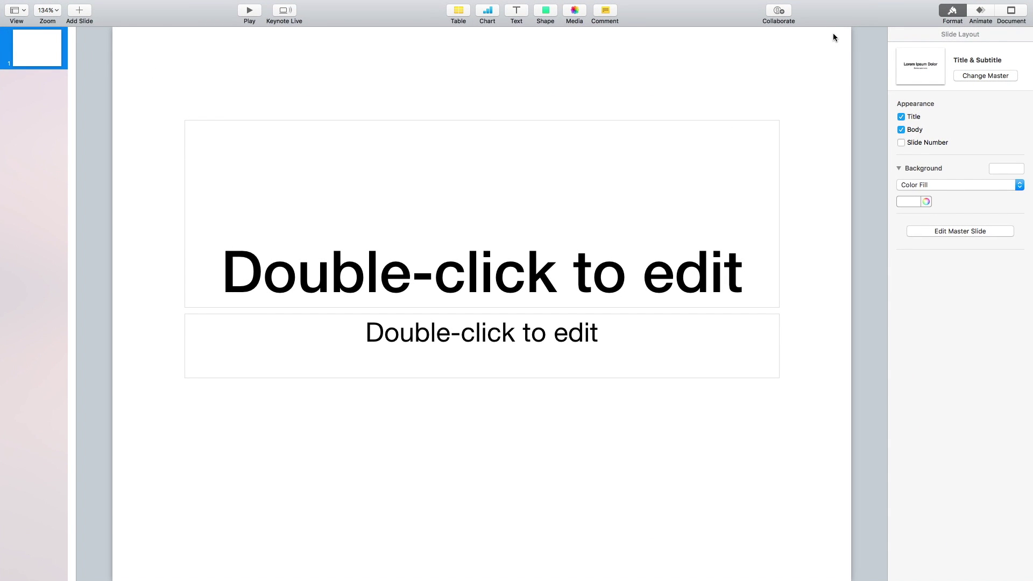
pyautogui.click(1011, 14)
pyautogui.click(952, 270)
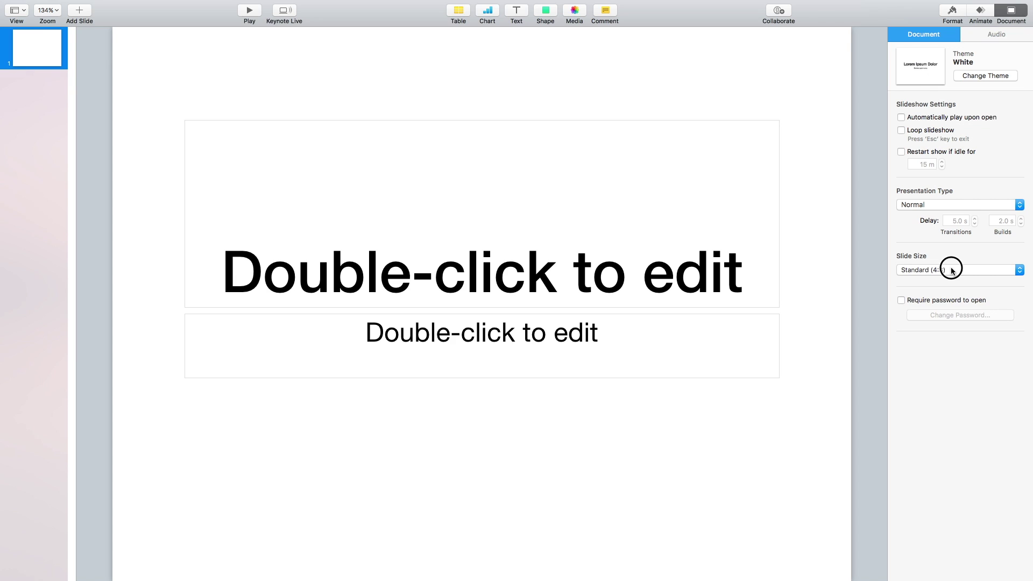
pyautogui.click(948, 296)
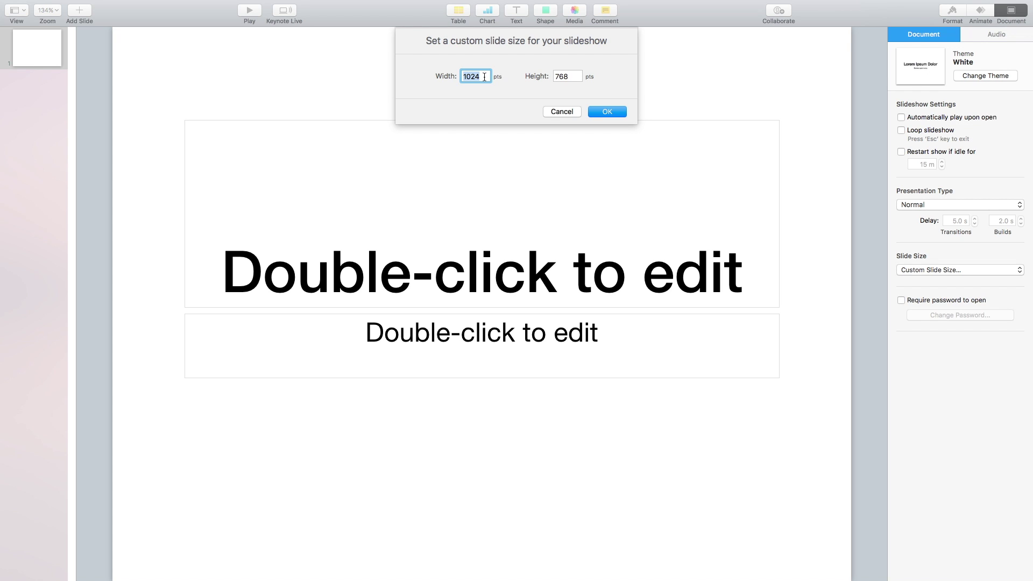
pyautogui.write('3.5')
# Set the custom slide size to 250 × 350 pt and apply it
pyautogui.moveTo(484, 76); pyautogui.dragTo(459, 76)
pyautogui.write('350')
pyautogui.press('BackSpace')
pyautogui.press('BackSpace')
pyautogui.press('BackSpace')
pyautogui.write('2.5')
pyautogui.doubleClick(468, 79)
pyautogui.write('250')
pyautogui.press('Tab')
pyautogui.write('350')
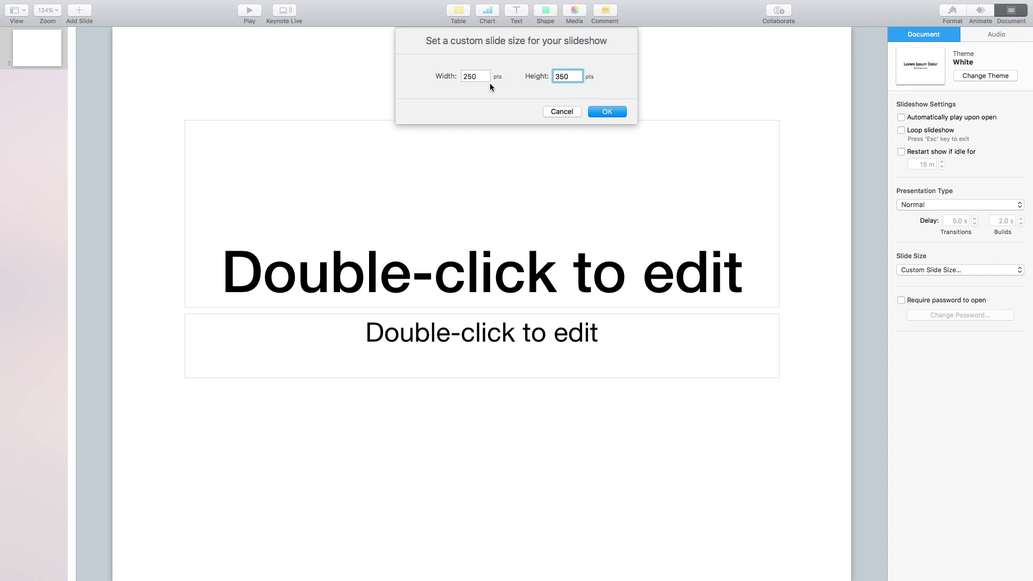
pyautogui.click(607, 112)
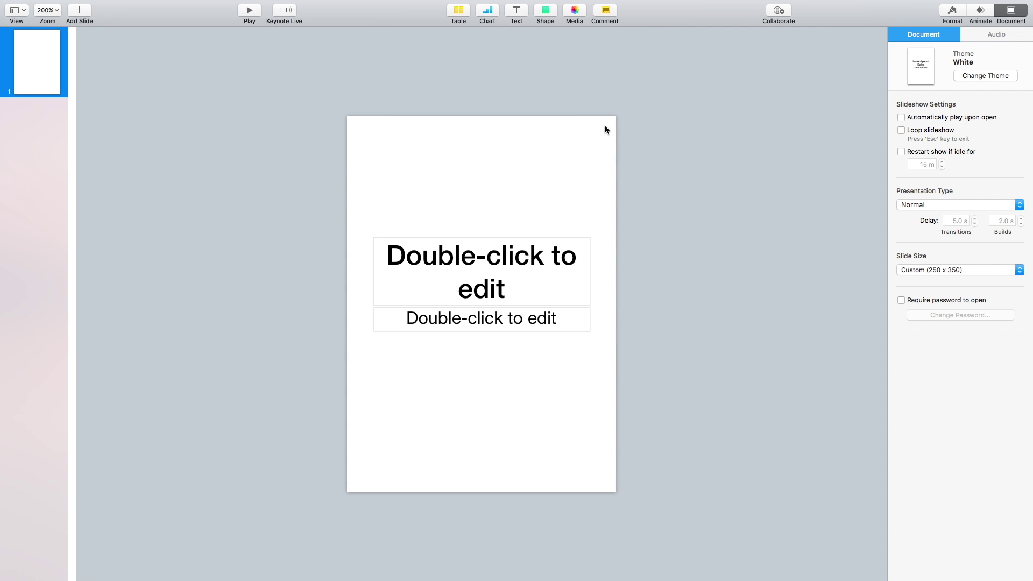
# Change the custom slide size to 500 × 700 pt and apply it
pyautogui.click(1011, 11)
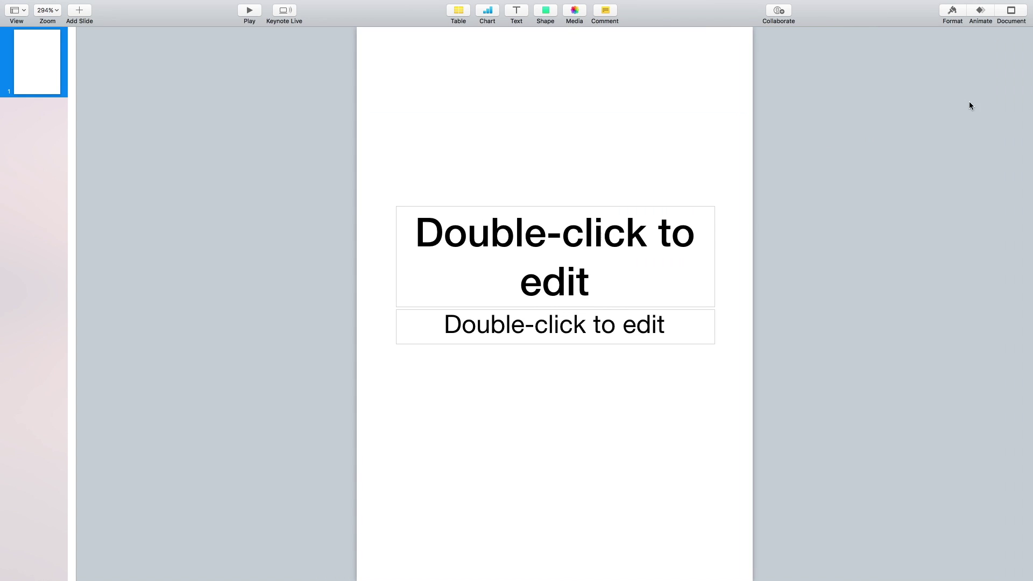
pyautogui.click(1011, 12)
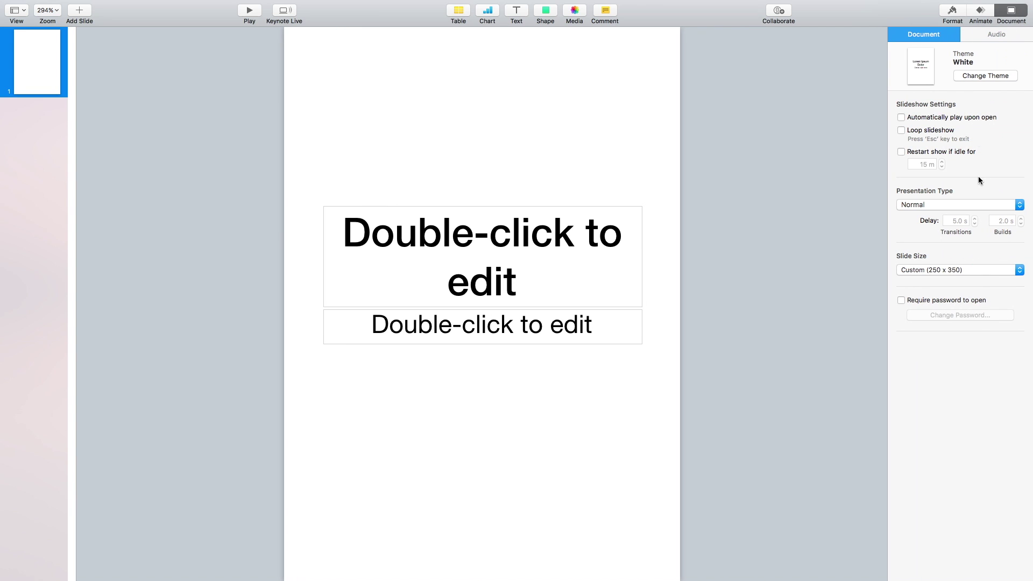
pyautogui.click(975, 270)
pyautogui.click(963, 279)
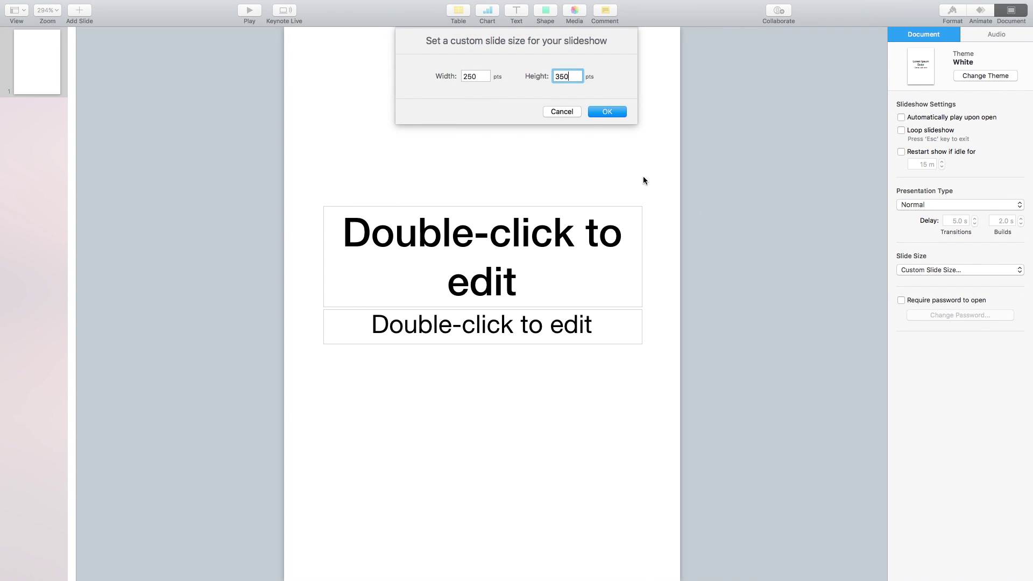
pyautogui.moveTo(477, 74); pyautogui.dragTo(461, 76)
pyautogui.write('500')
pyautogui.press('Tab')
pyautogui.write('700')
pyautogui.click(607, 111)
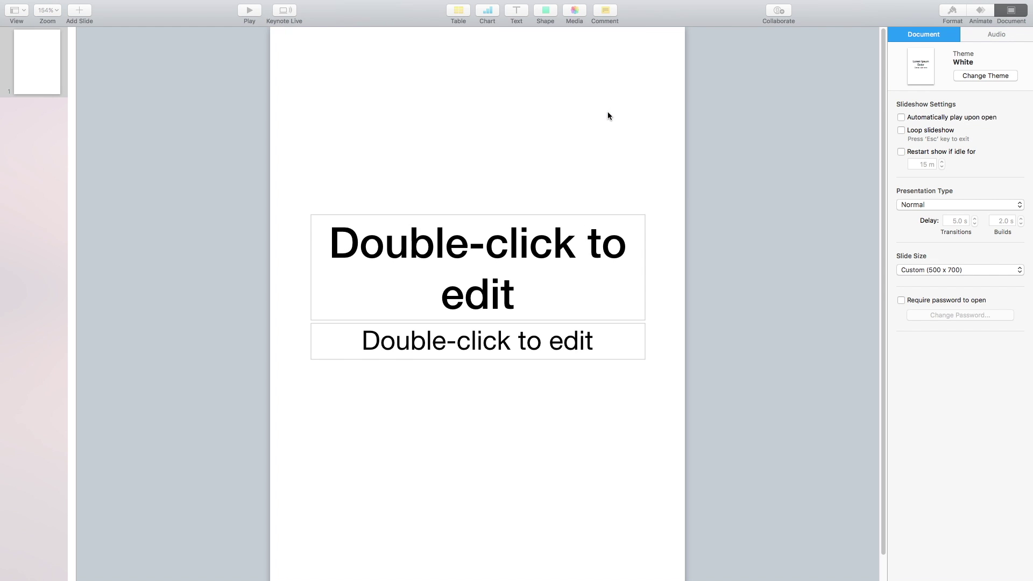
# Zoom the slide view to 75%, then to 100%, and show the Format sidebar
pyautogui.click(57, 12)
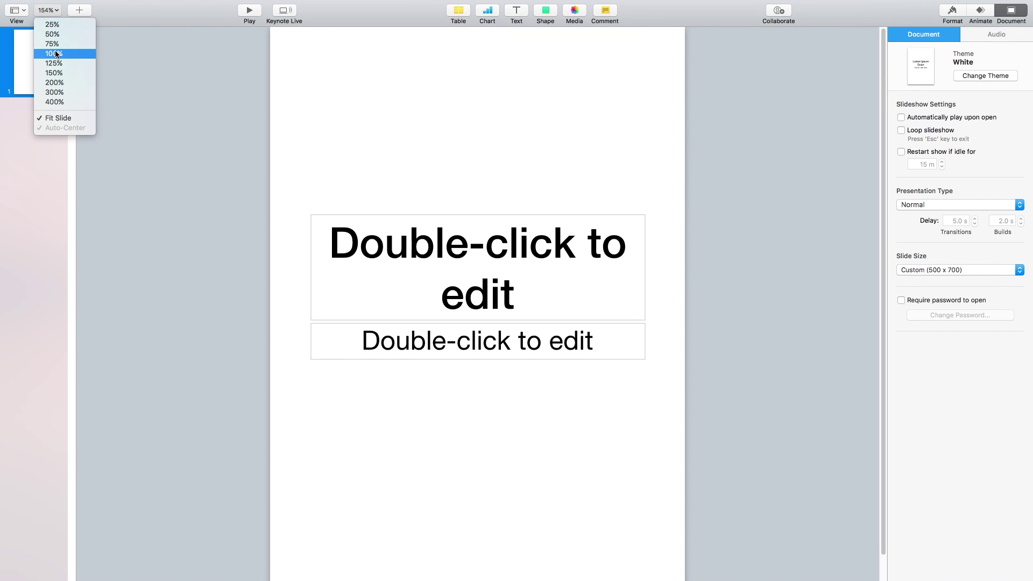
pyautogui.click(54, 43)
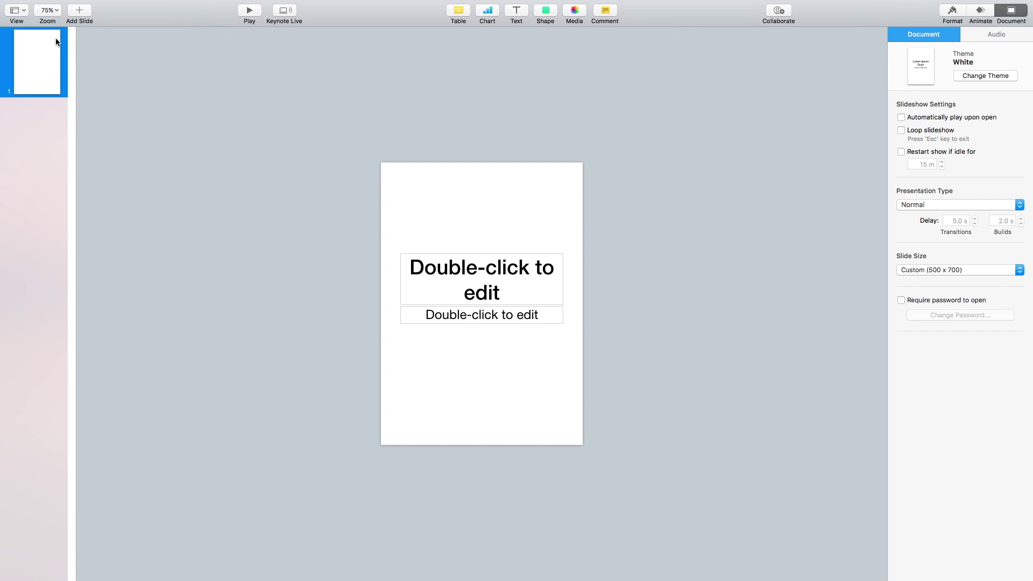
pyautogui.click(56, 11)
pyautogui.click(54, 55)
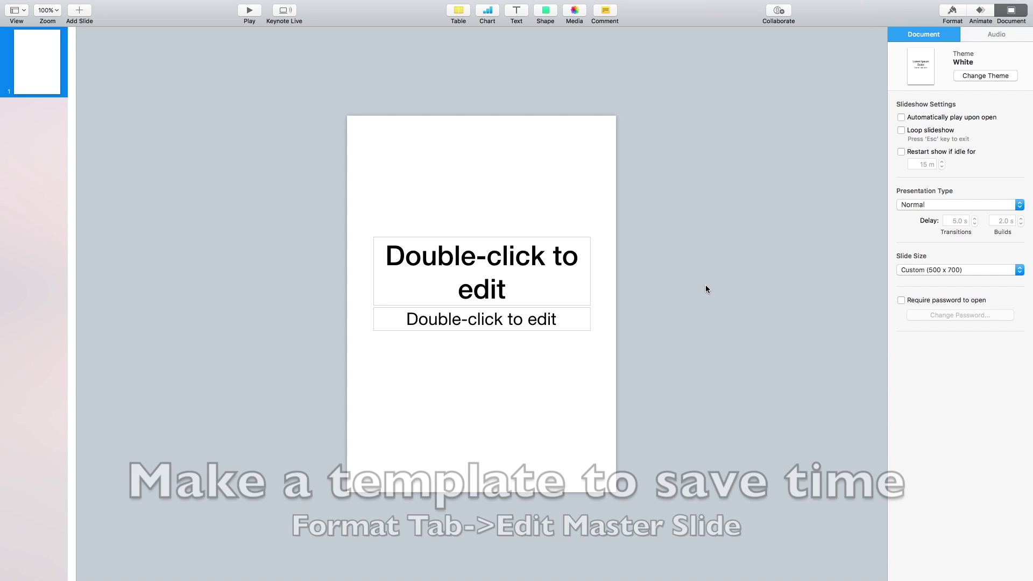
pyautogui.click(953, 12)
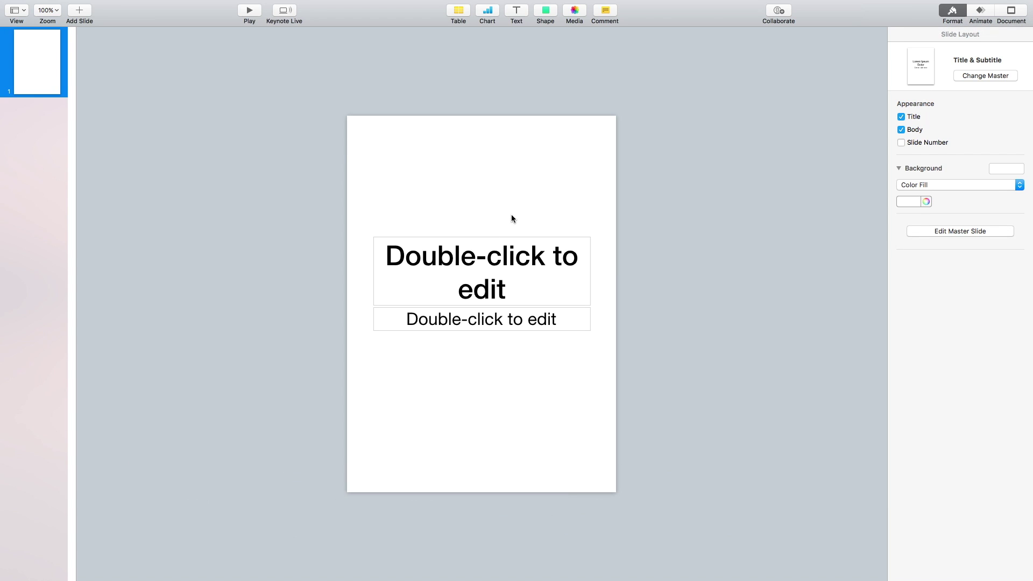
# On the master slide, set the title placeholder to KG Inimitable Original and raise it slightly
pyautogui.click(946, 232)
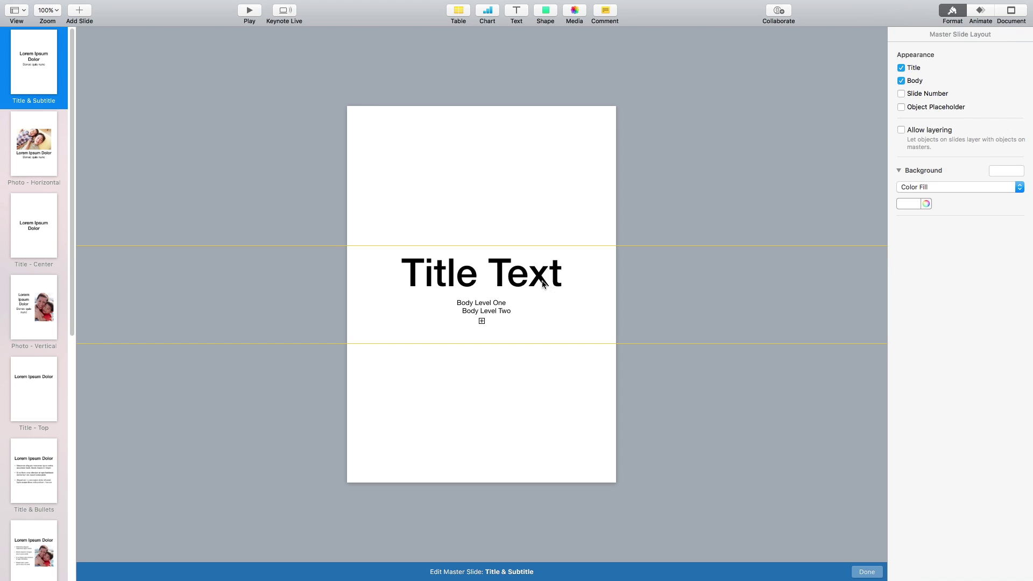
pyautogui.click(544, 283)
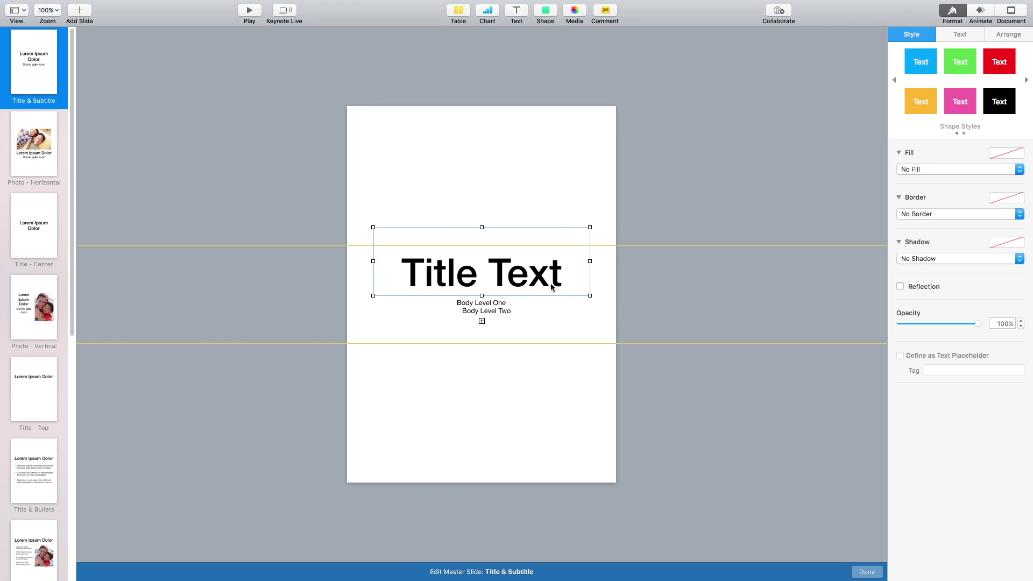
pyautogui.click(961, 35)
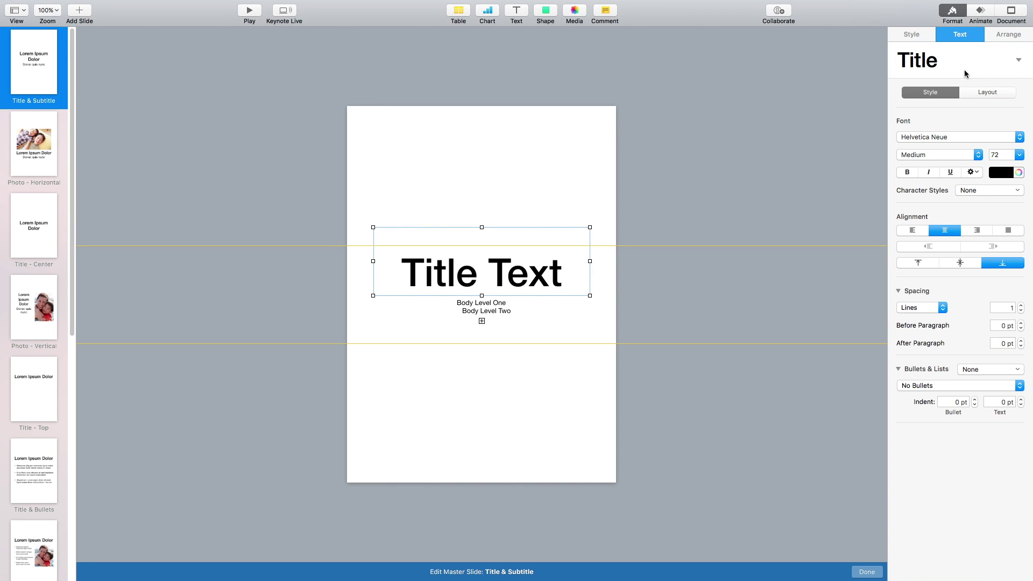
pyautogui.click(940, 138)
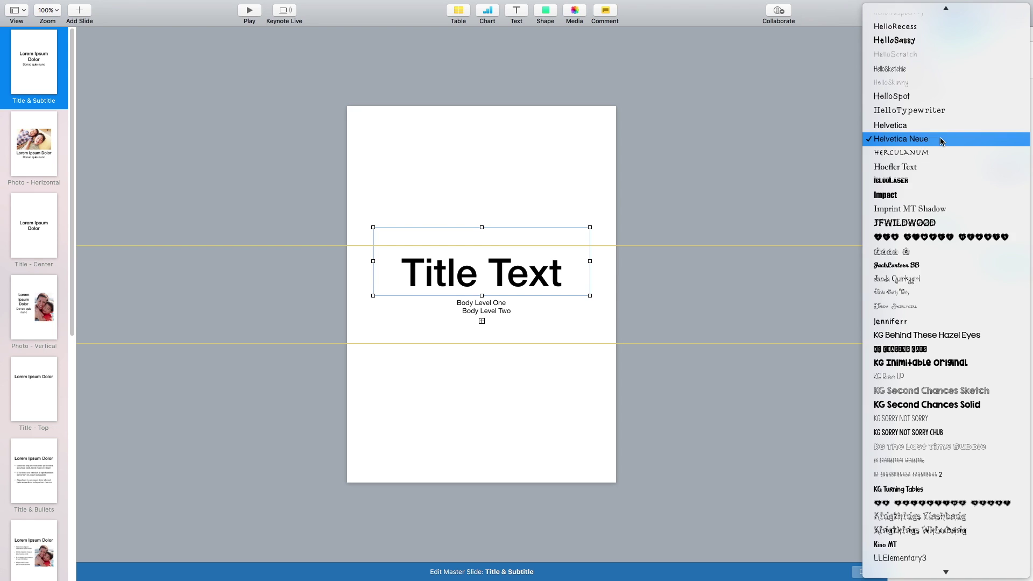
pyautogui.click(913, 366)
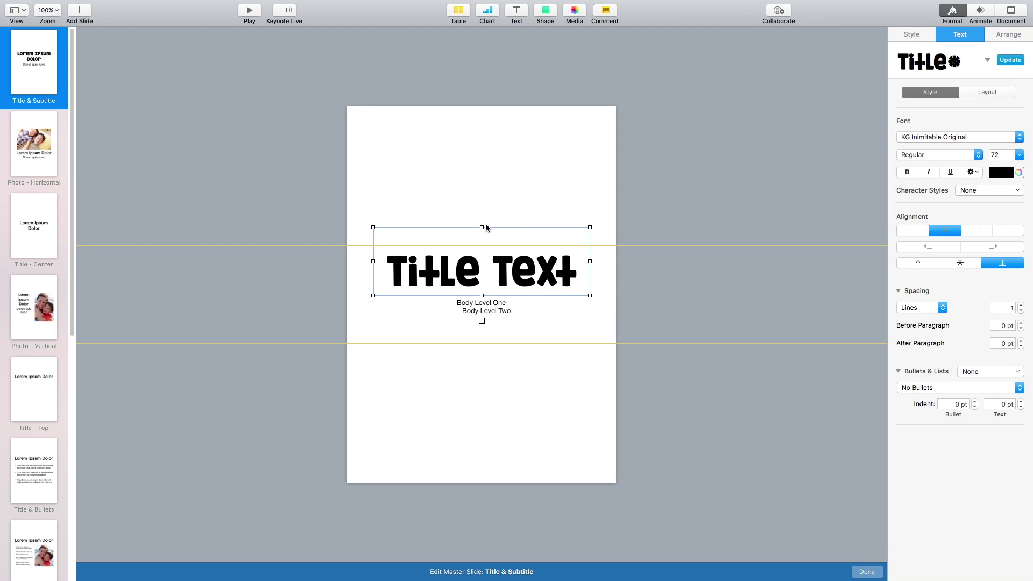
pyautogui.moveTo(481, 227)
pyautogui.mouseDown()
pyautogui.moveTo(480, 198)
pyautogui.moveTo(480, 223)
pyautogui.mouseUp()
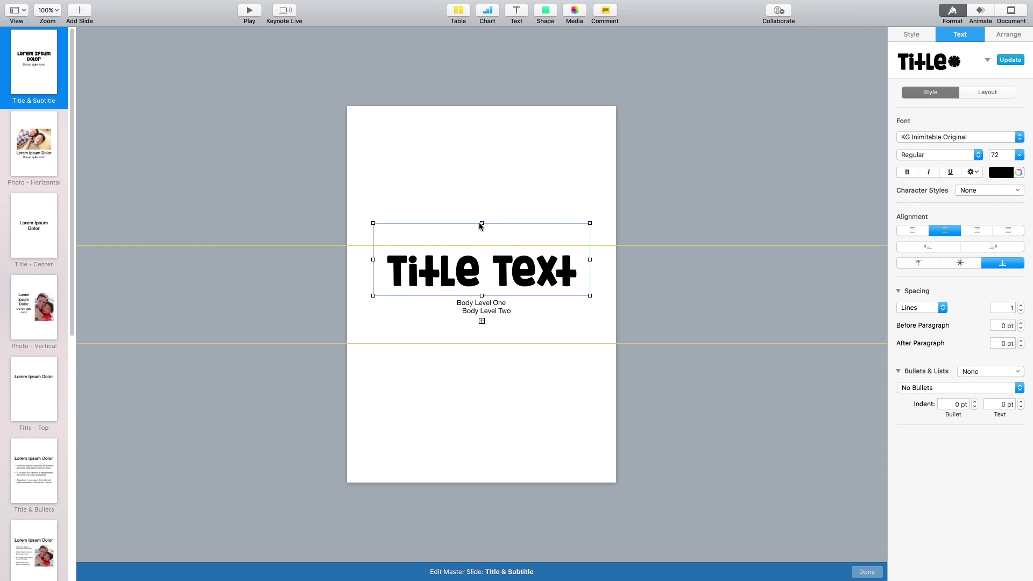
pyautogui.click(142, 86)
pyautogui.press('super+shift+0')
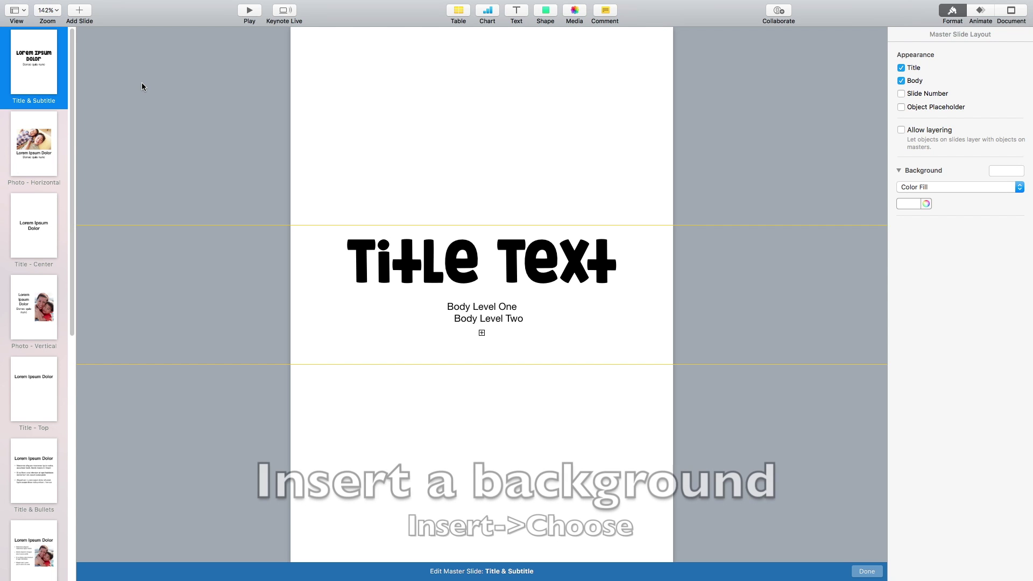
# Insert 4_green.png from the Desktop onto the Title & Subtitle master slide
pyautogui.moveTo(93, 2)
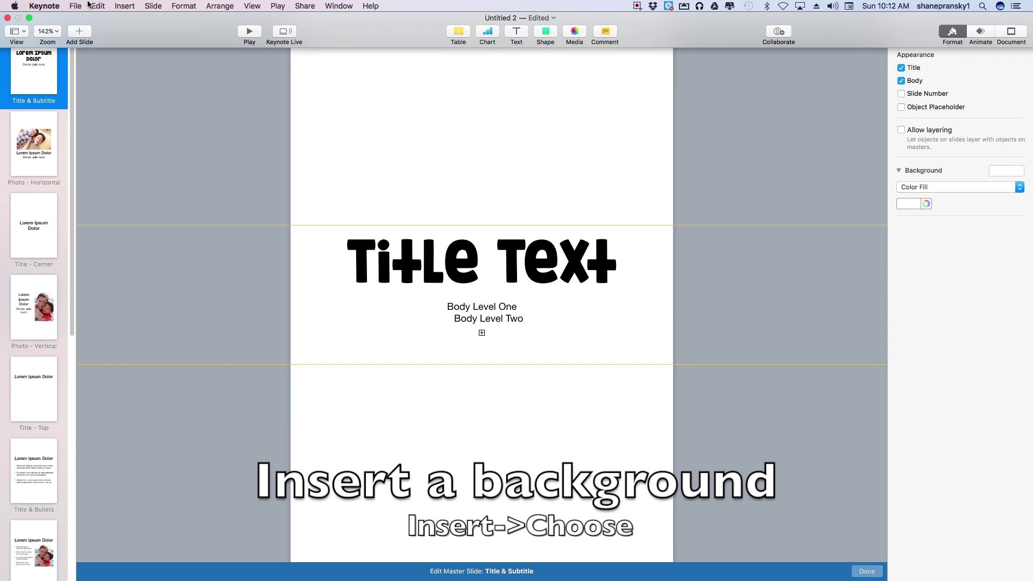
pyautogui.click(122, 6)
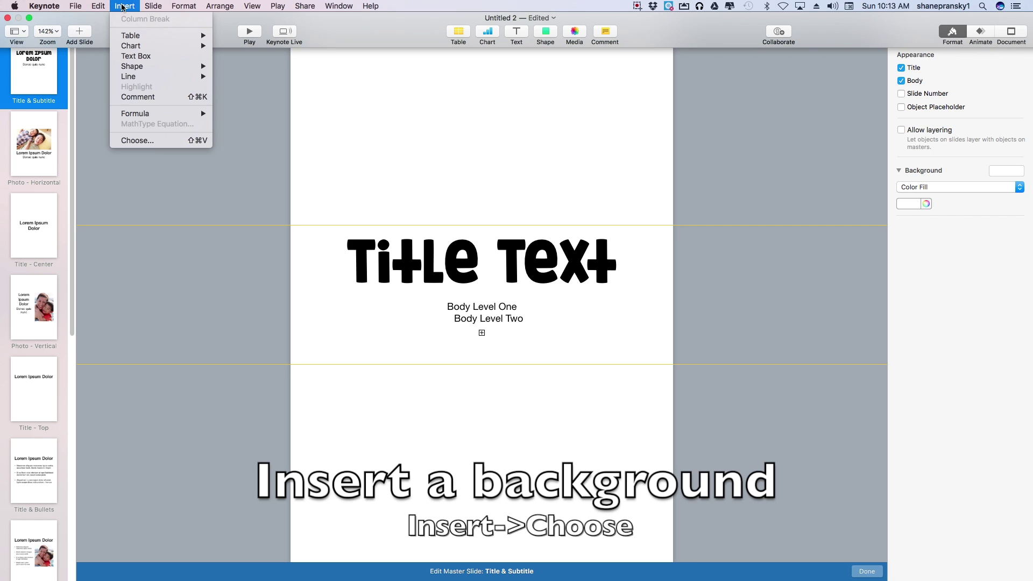
pyautogui.click(138, 141)
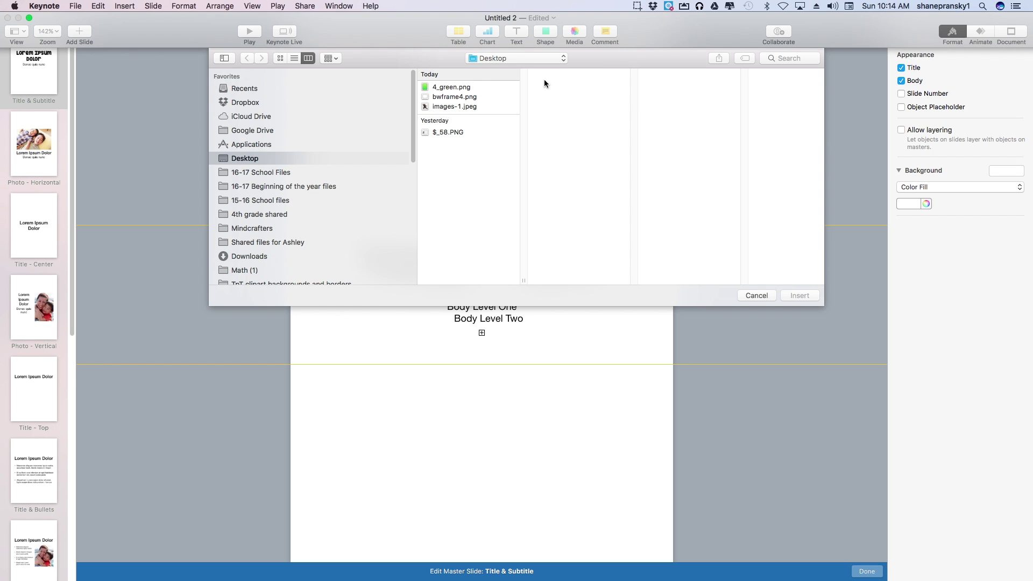
pyautogui.click(465, 88)
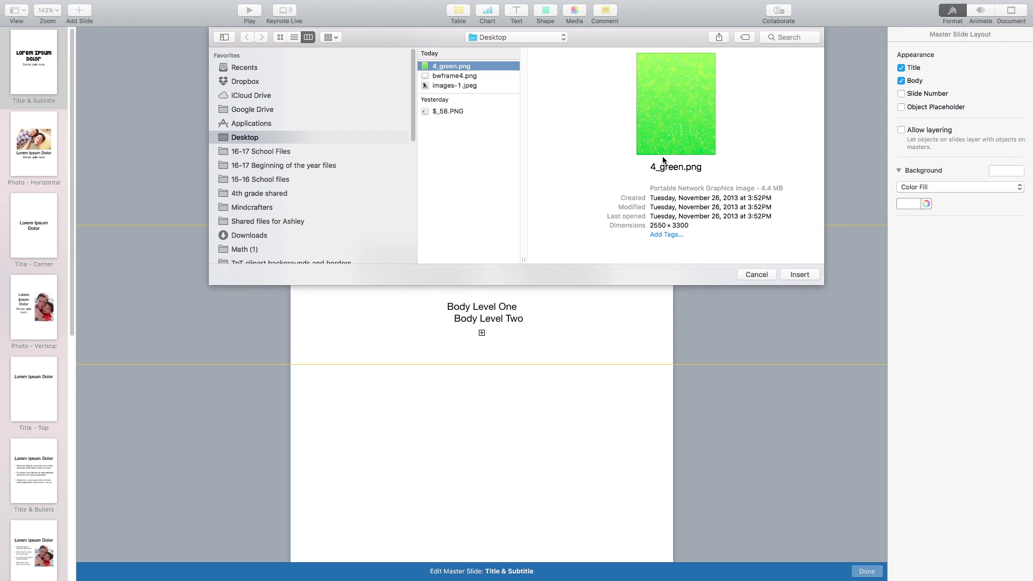
pyautogui.click(803, 276)
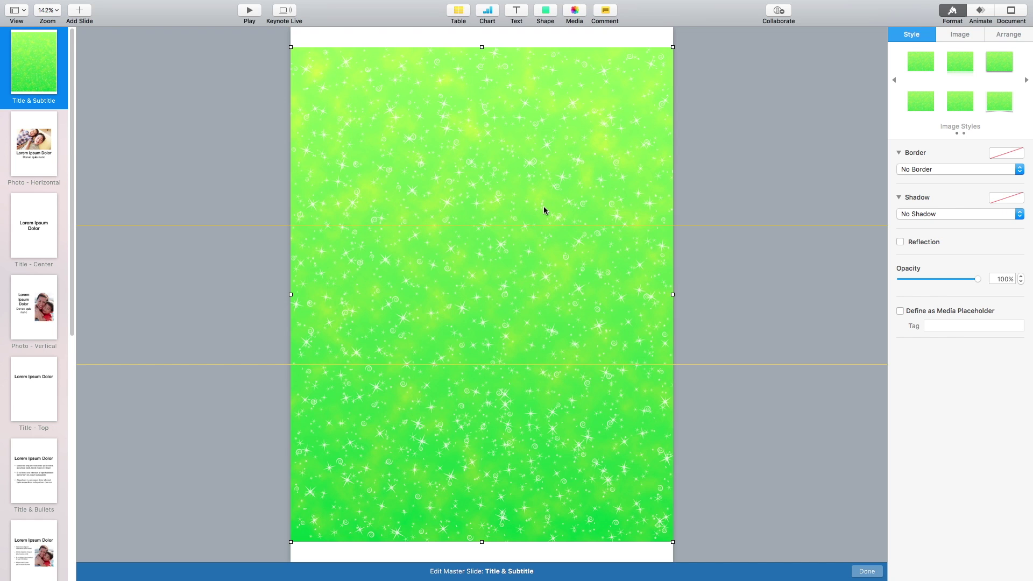
# Move the green image up-left and enlarge it past the slide edges
pyautogui.moveTo(545, 208); pyautogui.dragTo(527, 189)
pyautogui.moveTo(653, 523); pyautogui.dragTo(684, 562)
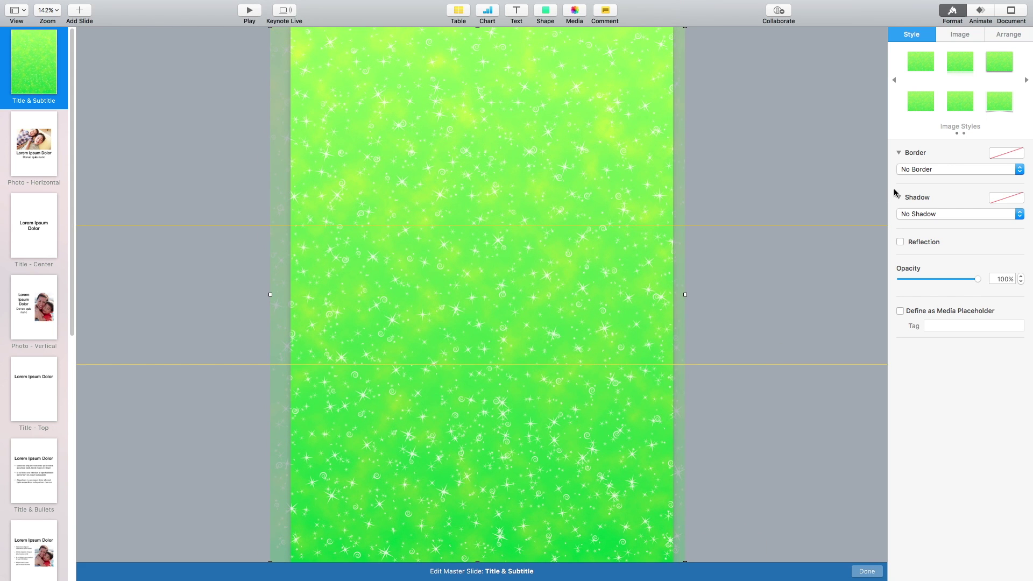
# Unlock proportions and drag each edge of the green image to the slide edges
pyautogui.click(1002, 38)
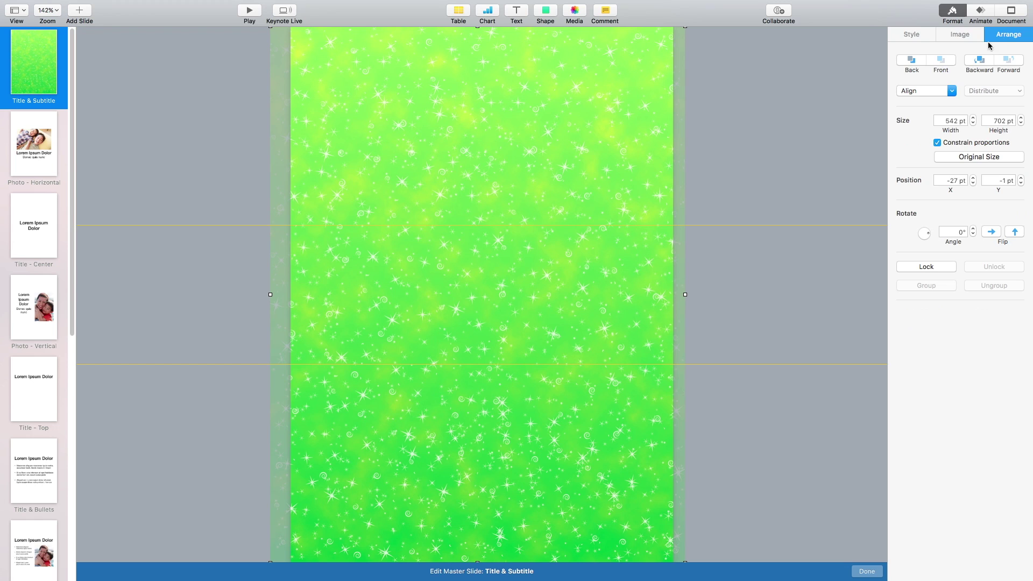
pyautogui.click(967, 36)
pyautogui.click(1008, 40)
pyautogui.moveTo(685, 295); pyautogui.dragTo(673, 295)
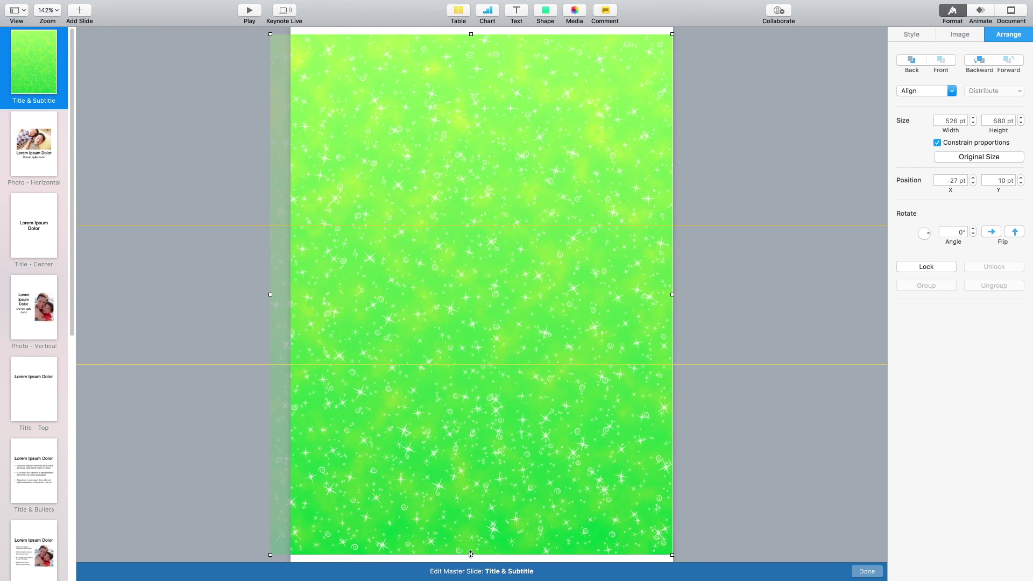
pyautogui.click(938, 143)
pyautogui.moveTo(472, 554); pyautogui.dragTo(472, 563)
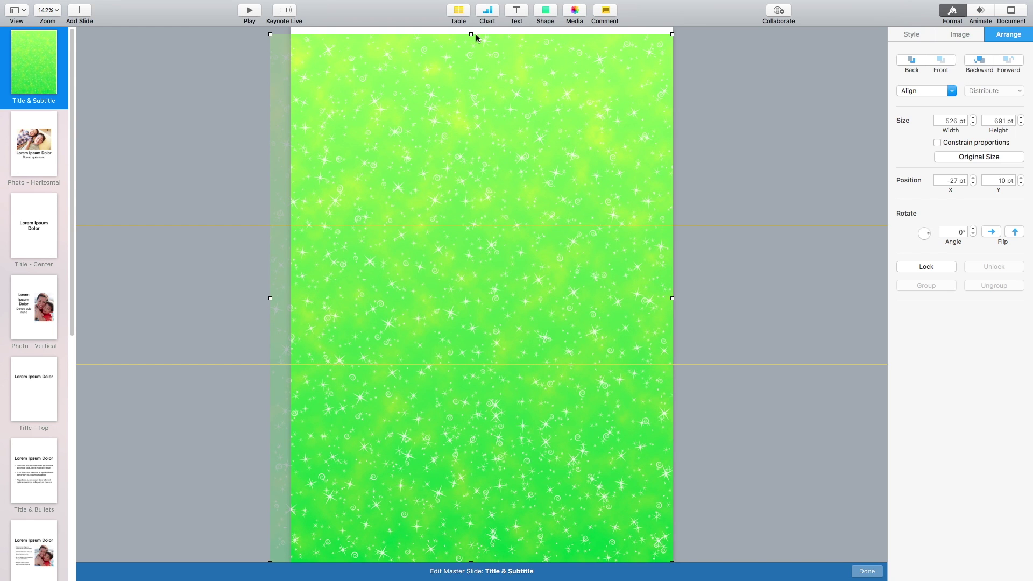
pyautogui.moveTo(471, 34); pyautogui.dragTo(471, 27)
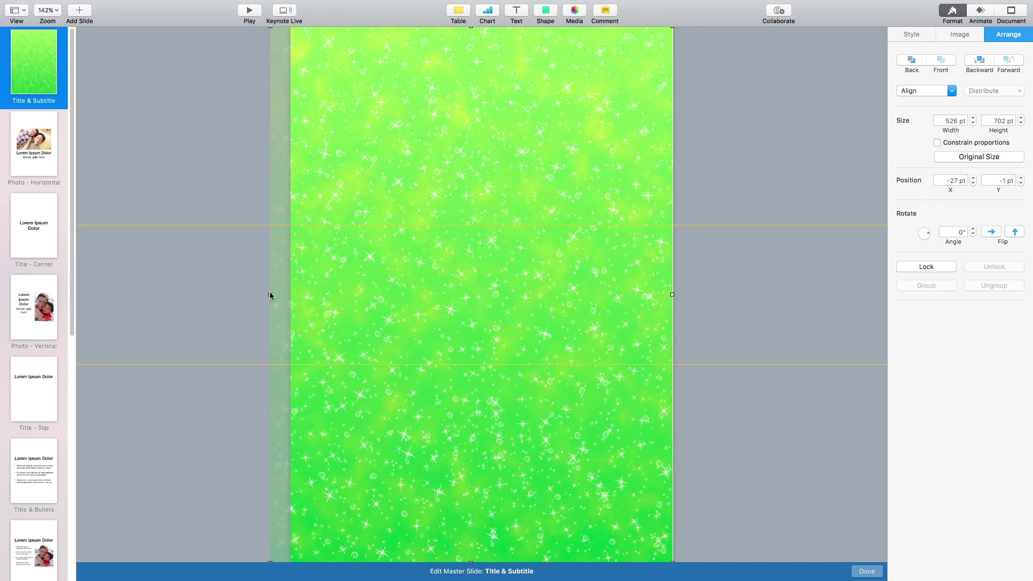
pyautogui.moveTo(270, 295); pyautogui.dragTo(284, 296)
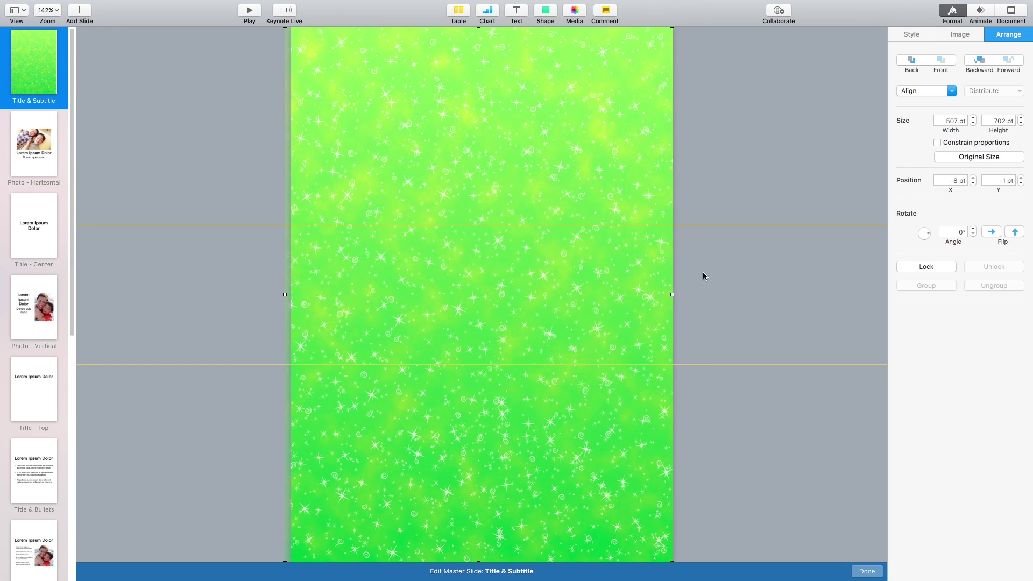
pyautogui.moveTo(671, 295); pyautogui.dragTo(678, 295)
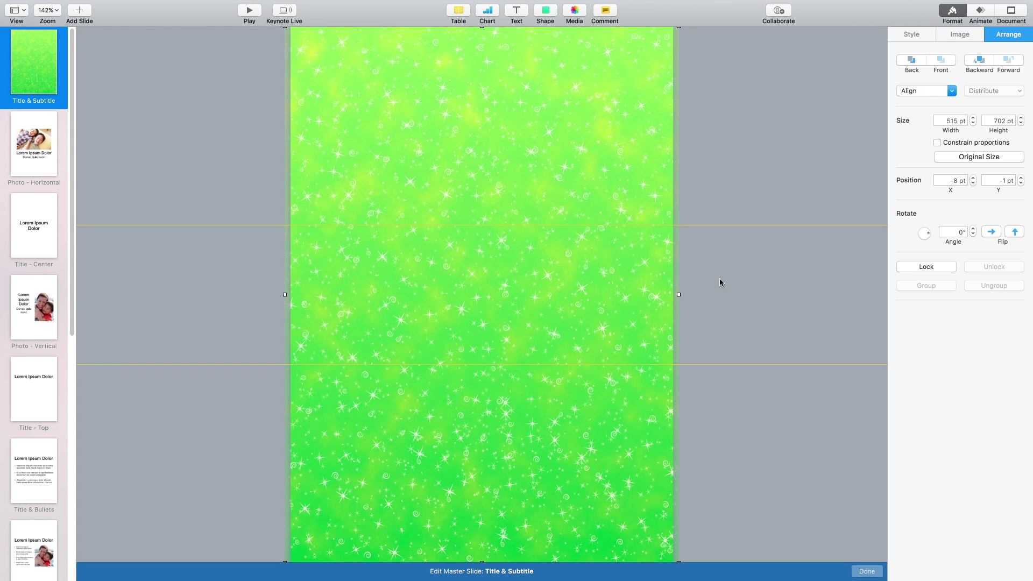
# Insert the bwframe4.png frame image onto the master slide
pyautogui.moveTo(130, 2)
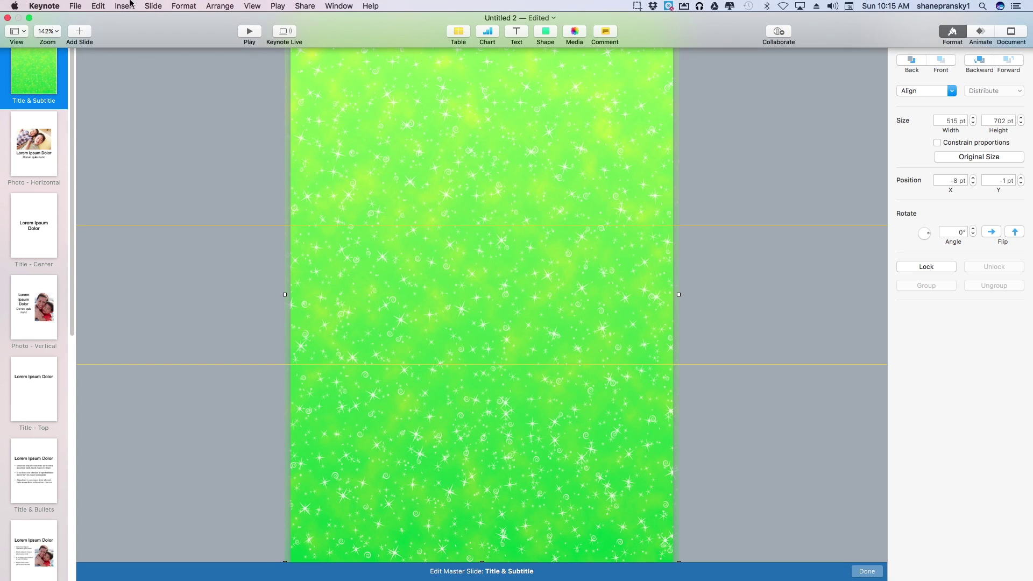
pyautogui.click(81, 5)
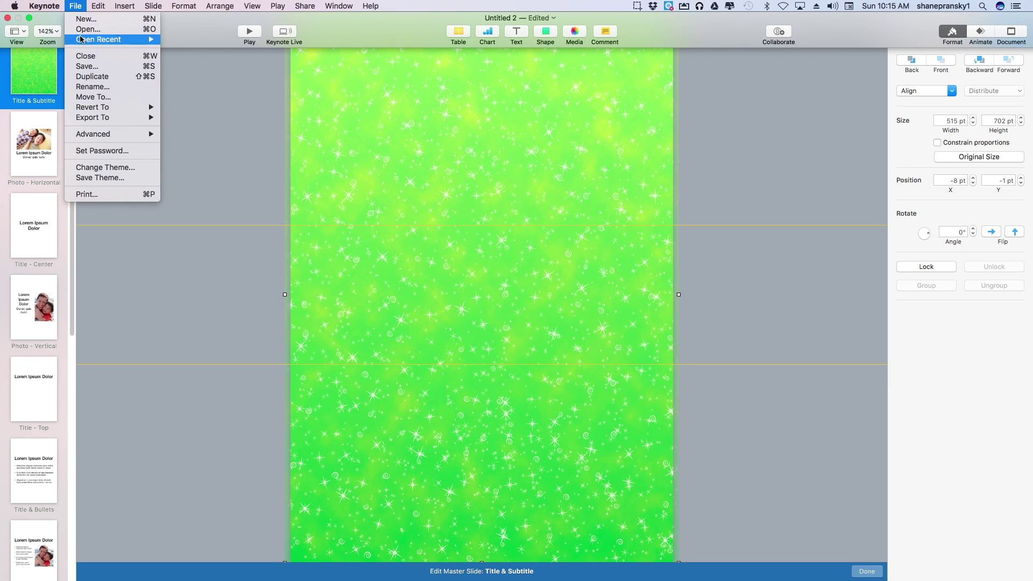
pyautogui.moveTo(119, 5)
pyautogui.click(120, 140)
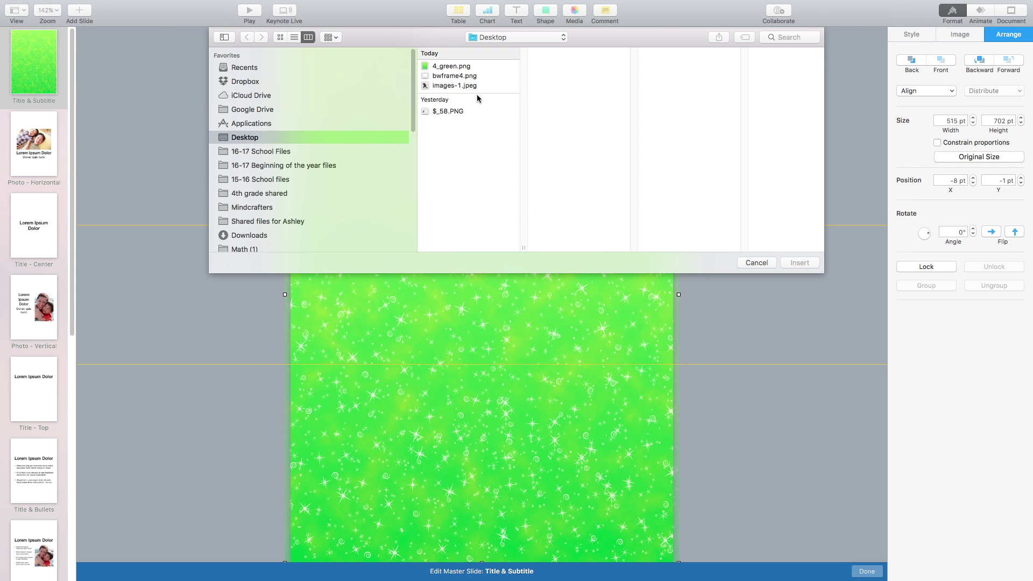
pyautogui.click(467, 78)
pyautogui.click(800, 263)
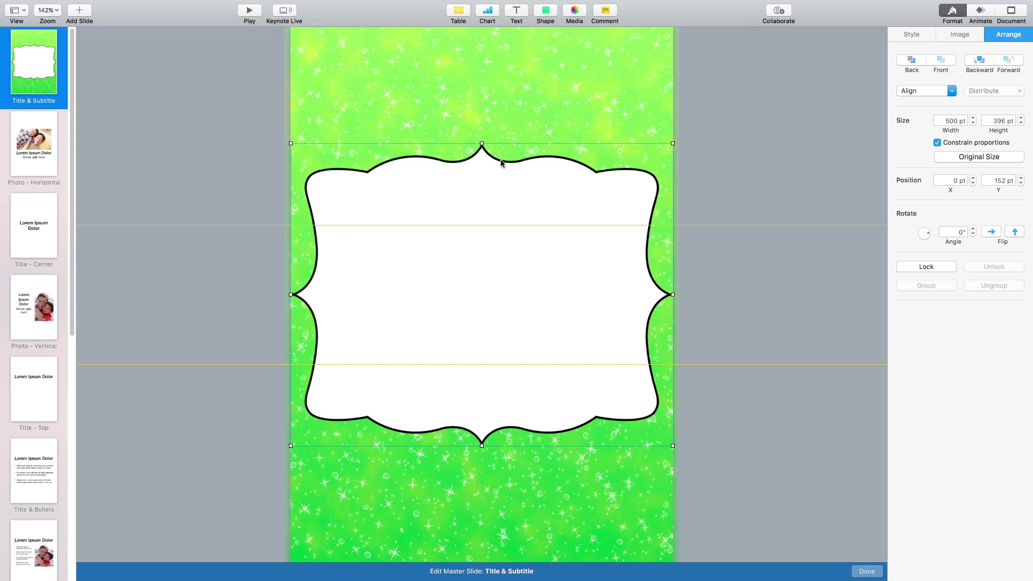
# Rotate the frame 90° and stretch it freely to fill most of the slide
pyautogui.click(957, 232)
pyautogui.write('90')
pyautogui.press('Return')
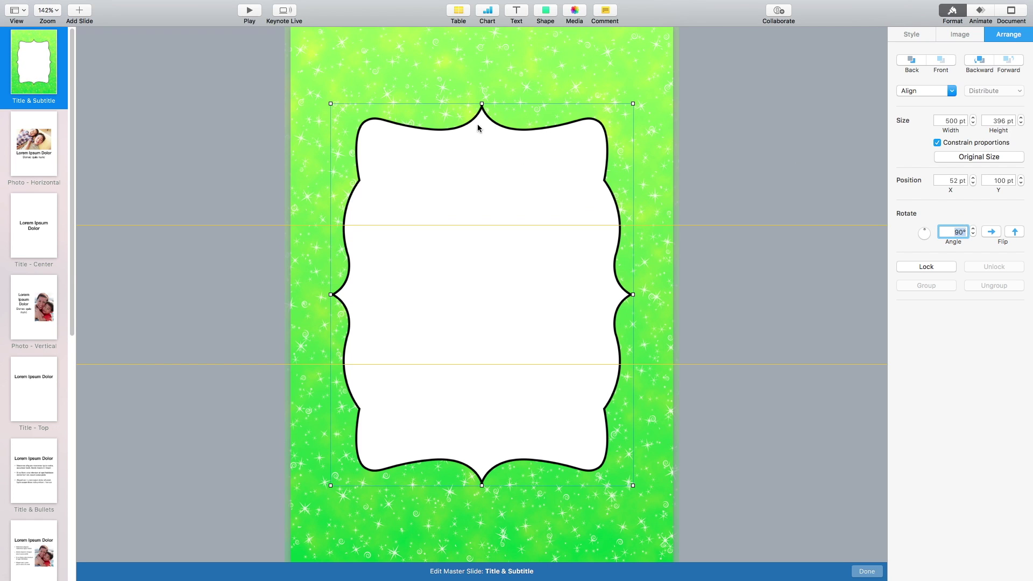
pyautogui.moveTo(498, 126); pyautogui.dragTo(467, 65)
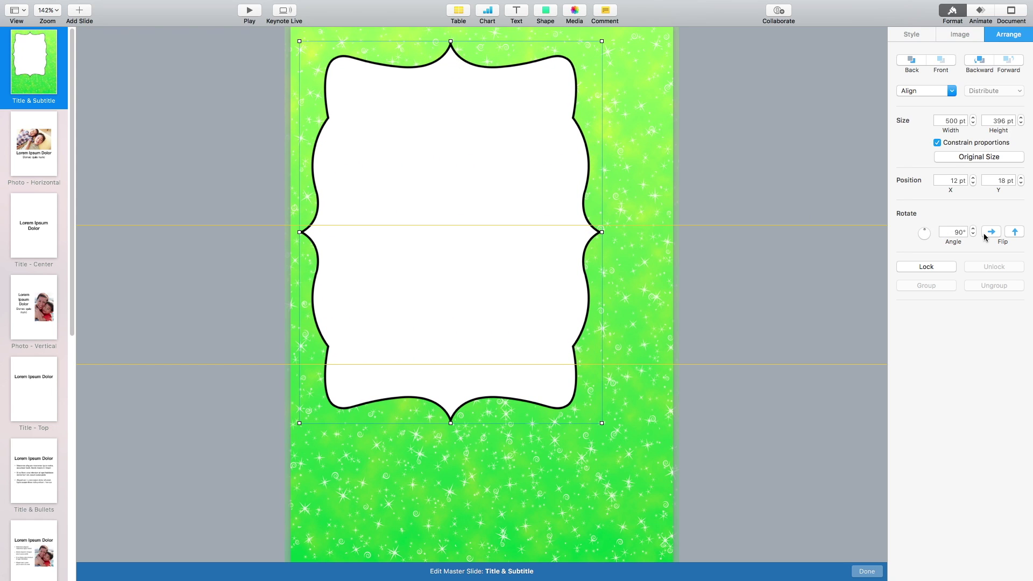
pyautogui.click(937, 143)
pyautogui.moveTo(601, 423); pyautogui.dragTo(657, 549)
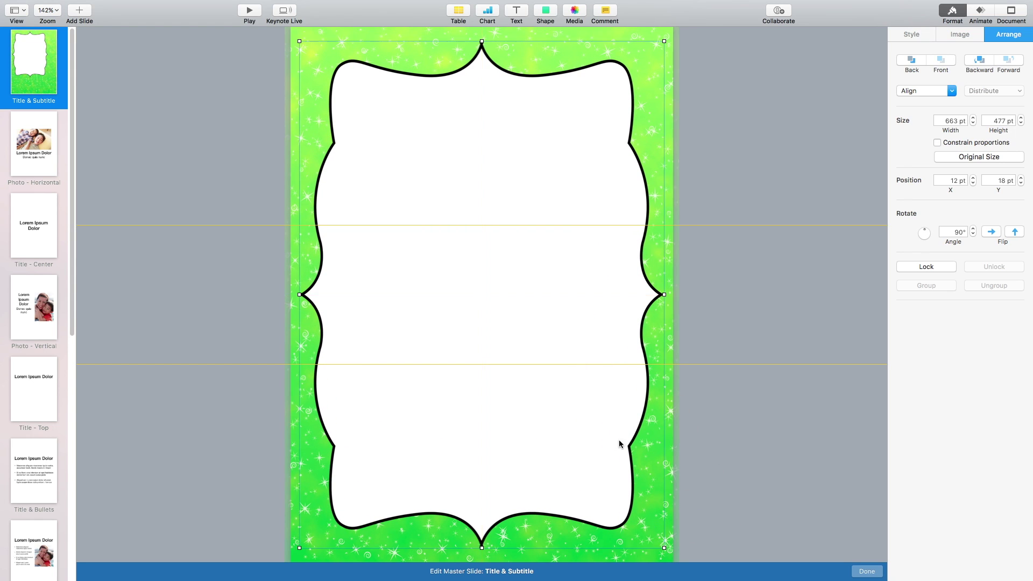
# Center the frame horizontally, align it to the top, and finish master editing
pyautogui.rightClick(530, 80)
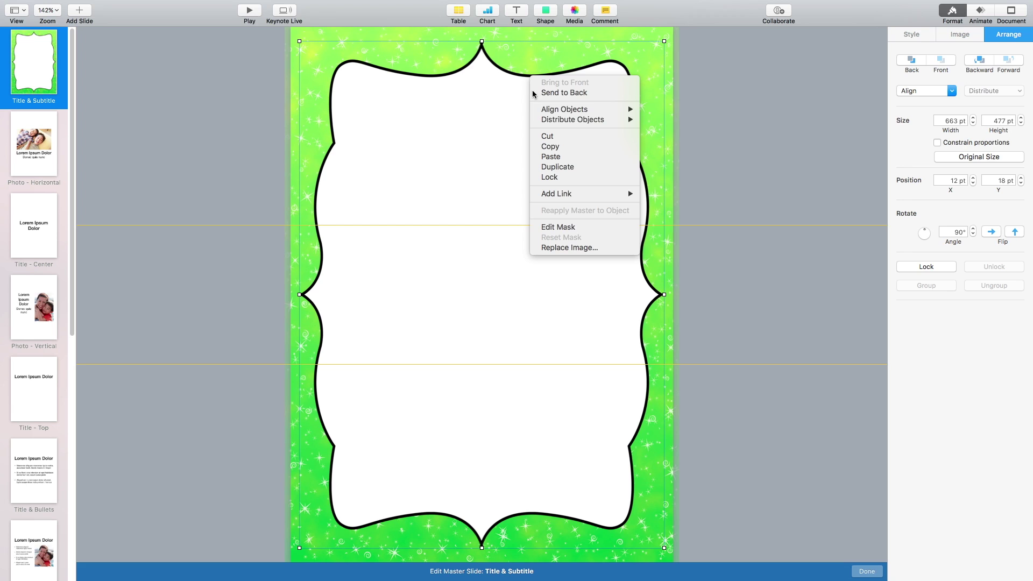
pyautogui.moveTo(602, 109)
pyautogui.click(663, 120)
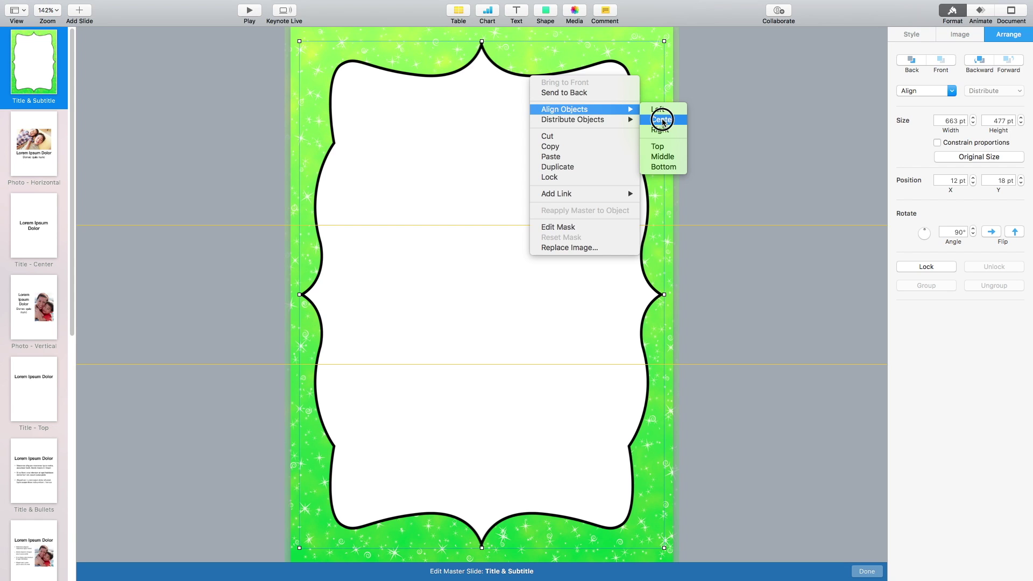
pyautogui.rightClick(574, 71)
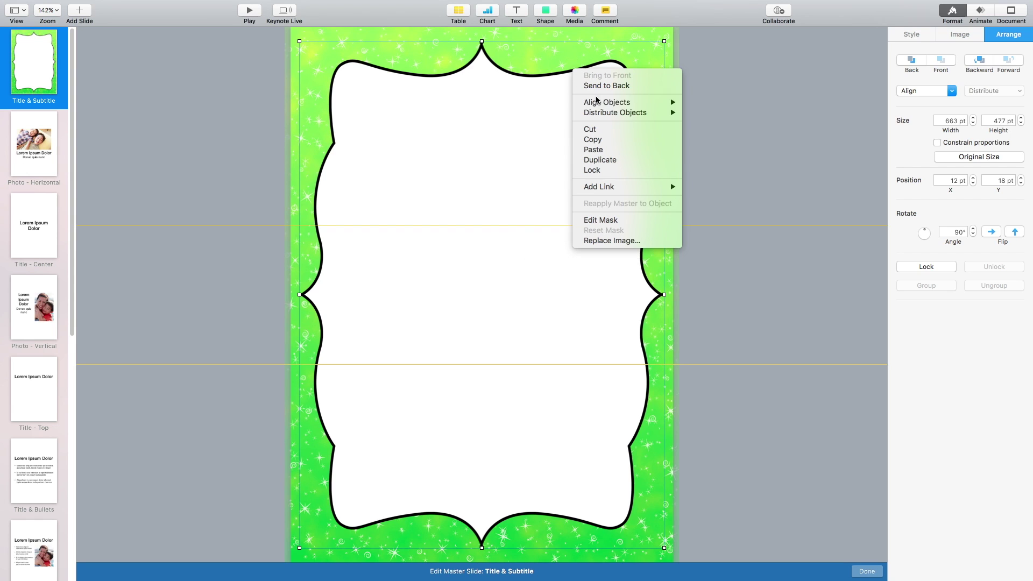
pyautogui.moveTo(638, 107)
pyautogui.click(703, 140)
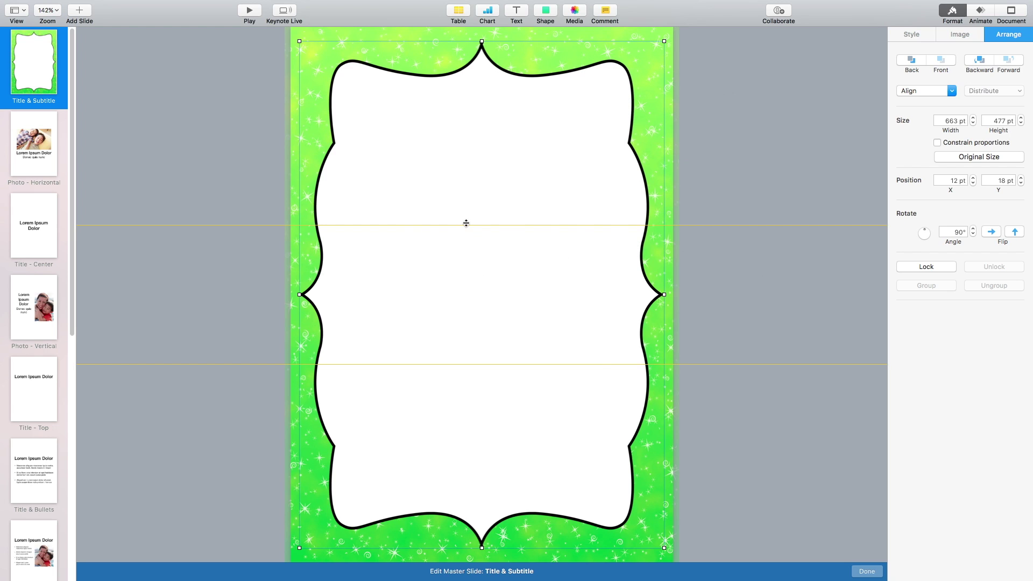
pyautogui.moveTo(486, 198)
pyautogui.mouseDown()
pyautogui.moveTo(485, 211)
pyautogui.moveTo(489, 195)
pyautogui.mouseUp()
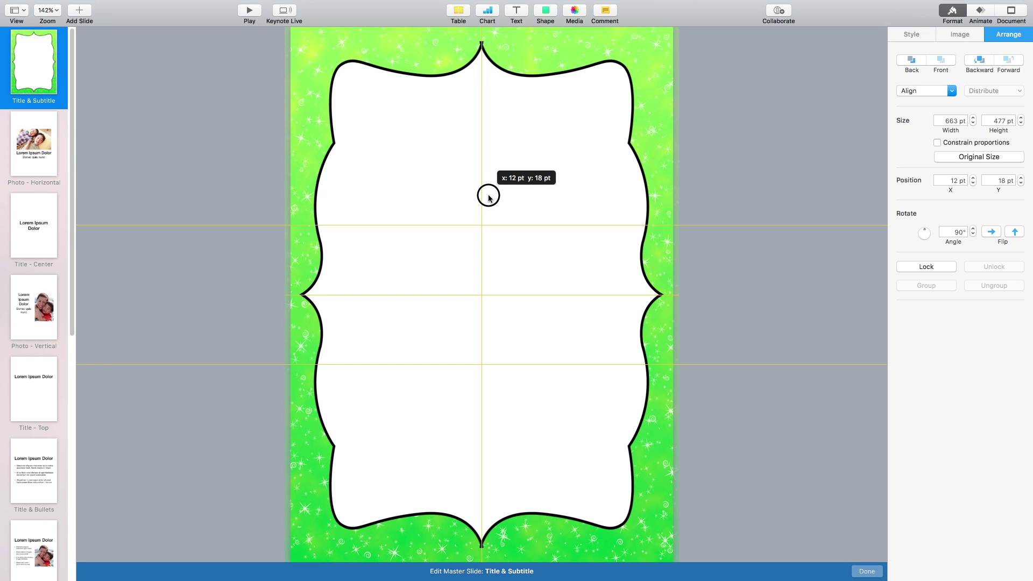
pyautogui.moveTo(488, 195); pyautogui.dragTo(488, 195)
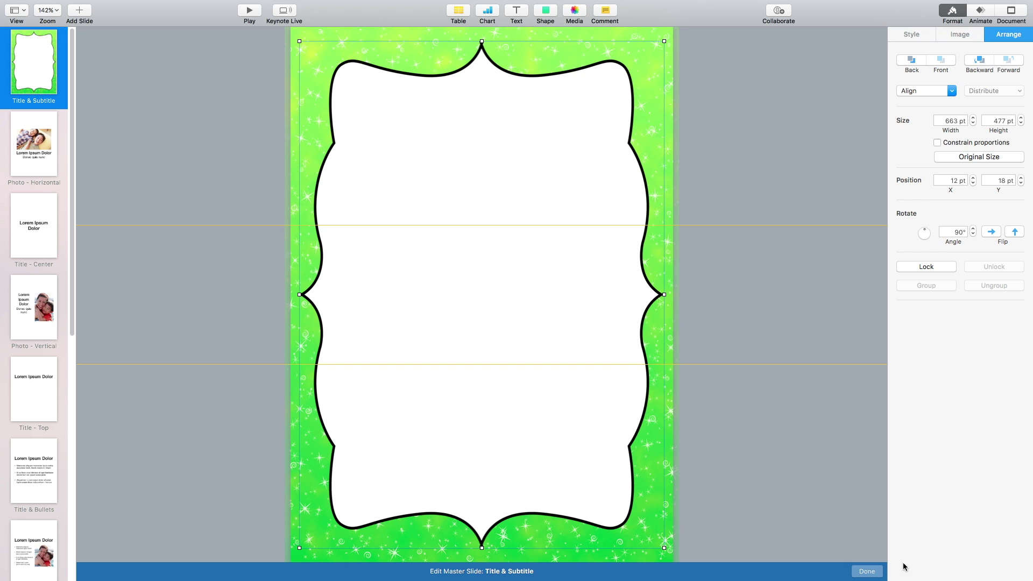
pyautogui.click(867, 571)
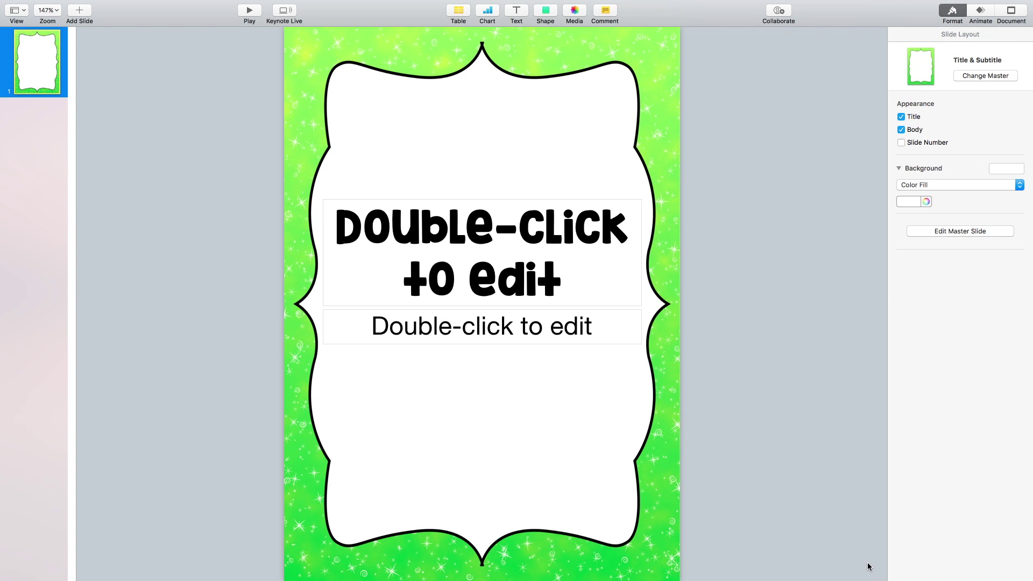
# Move the title box to the top of the slide, type 'Math Ninja', and resize the box
pyautogui.click(475, 203)
pyautogui.moveTo(474, 202); pyautogui.dragTo(471, 106)
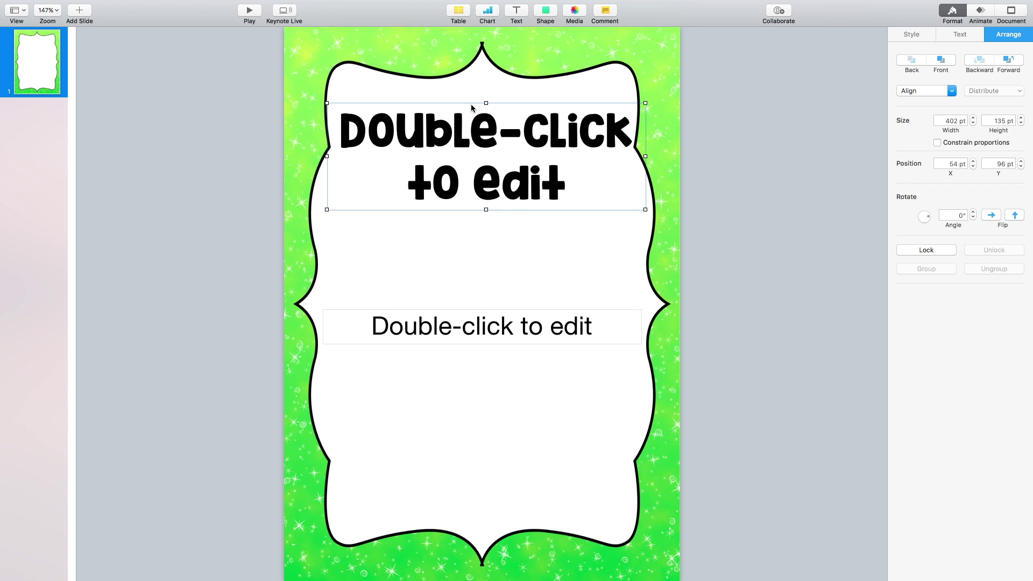
pyautogui.doubleClick(572, 192)
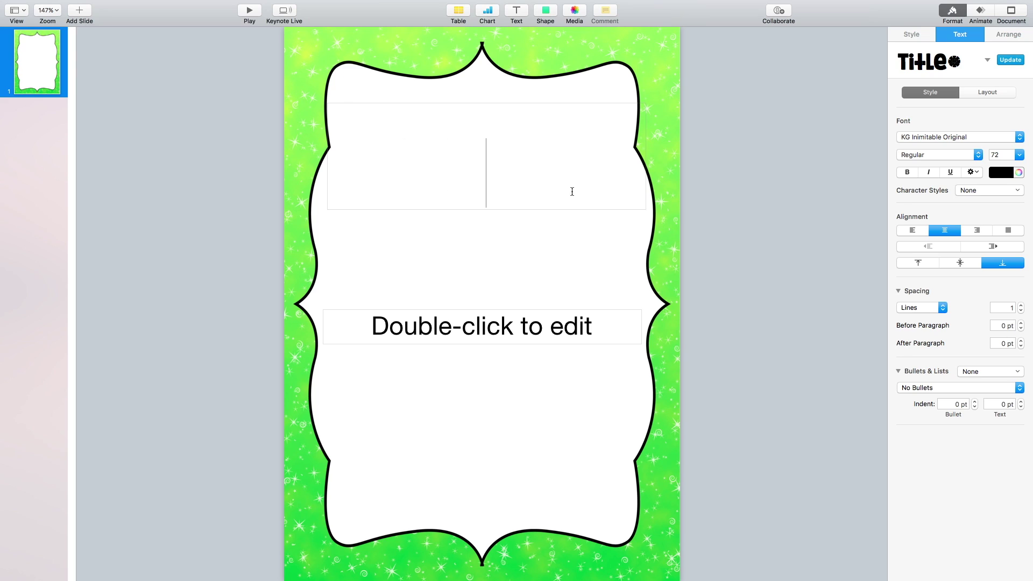
pyautogui.write('Math N')
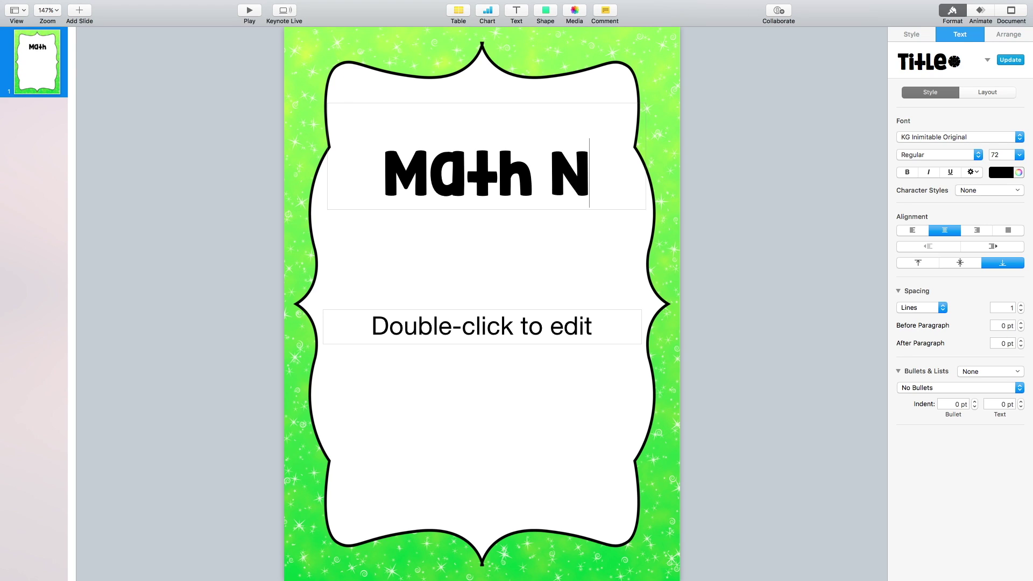
pyautogui.write('inja')
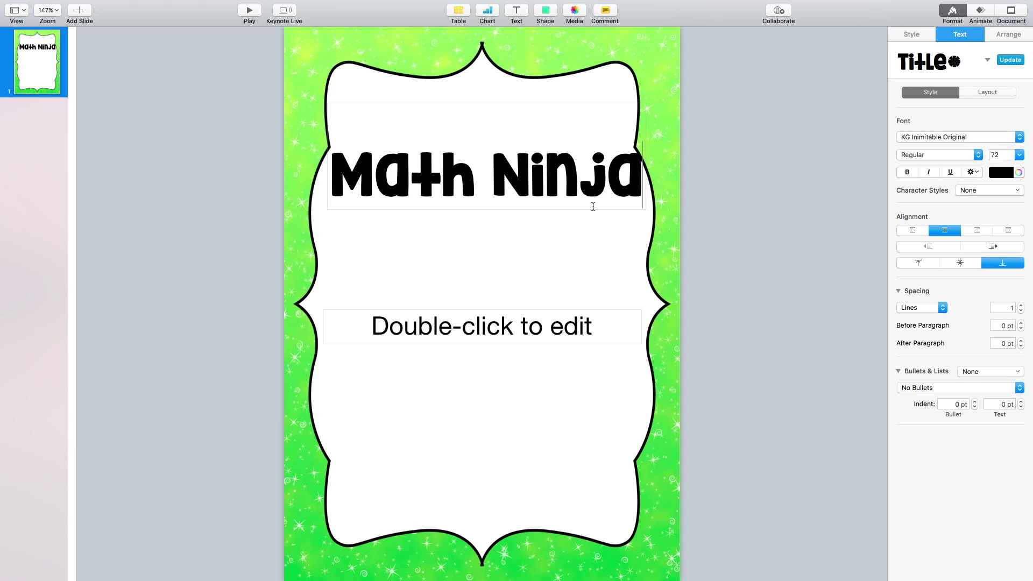
pyautogui.click(605, 229)
pyautogui.click(627, 199)
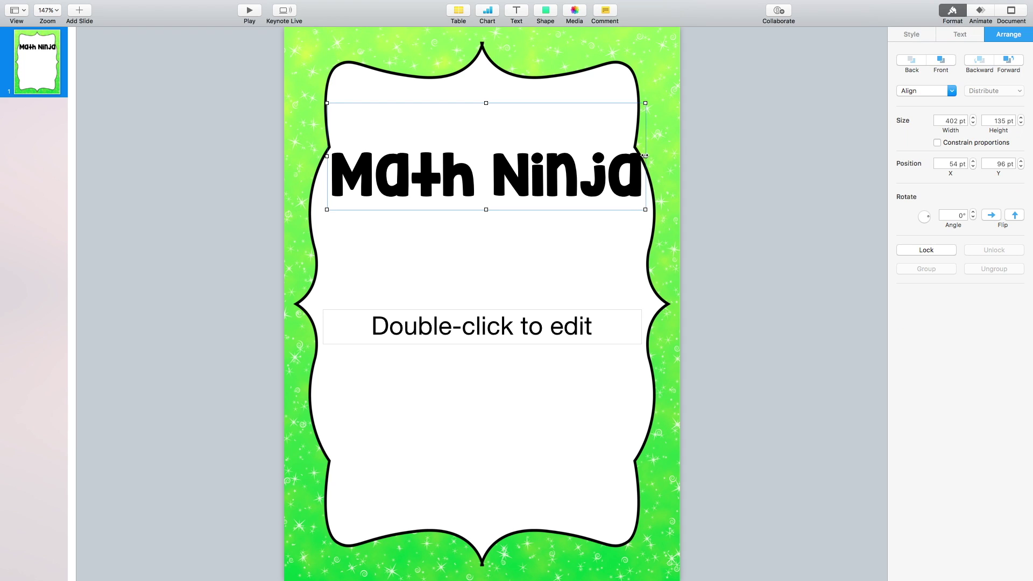
pyautogui.moveTo(645, 155); pyautogui.dragTo(535, 162)
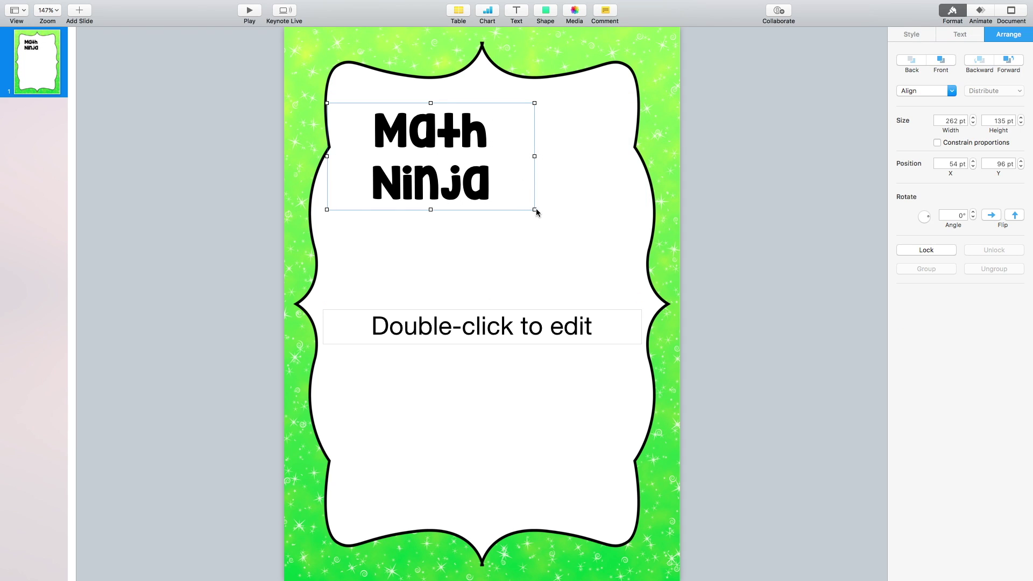
pyautogui.moveTo(533, 208)
pyautogui.mouseDown()
pyautogui.moveTo(604, 263)
pyautogui.moveTo(637, 269)
pyautogui.moveTo(535, 156)
pyautogui.moveTo(537, 207)
pyautogui.mouseUp()
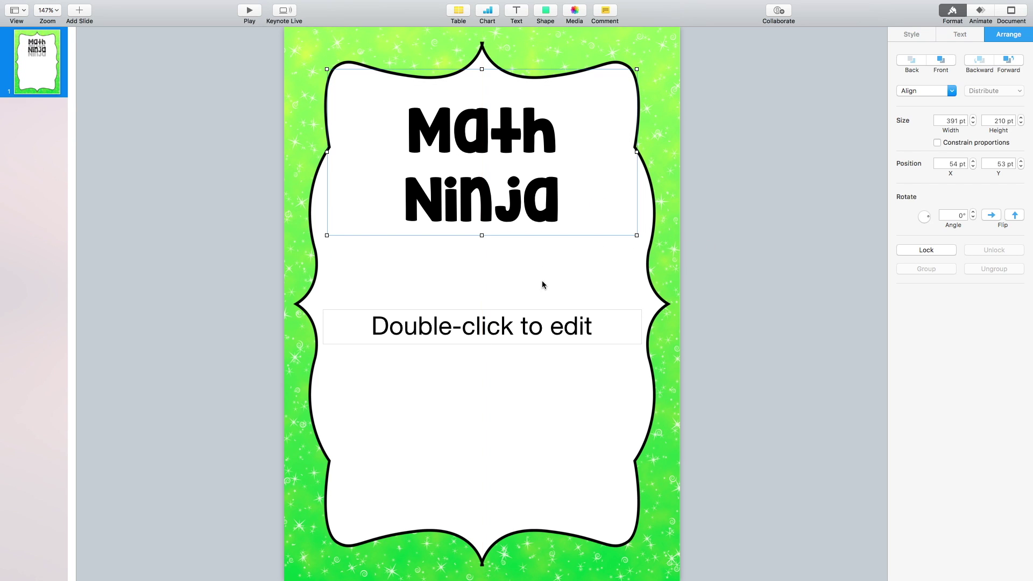
# Delete the empty subtitle placeholder and enlarge the Math Ninja title font by three steps
pyautogui.click(546, 312)
pyautogui.press('BackSpace')
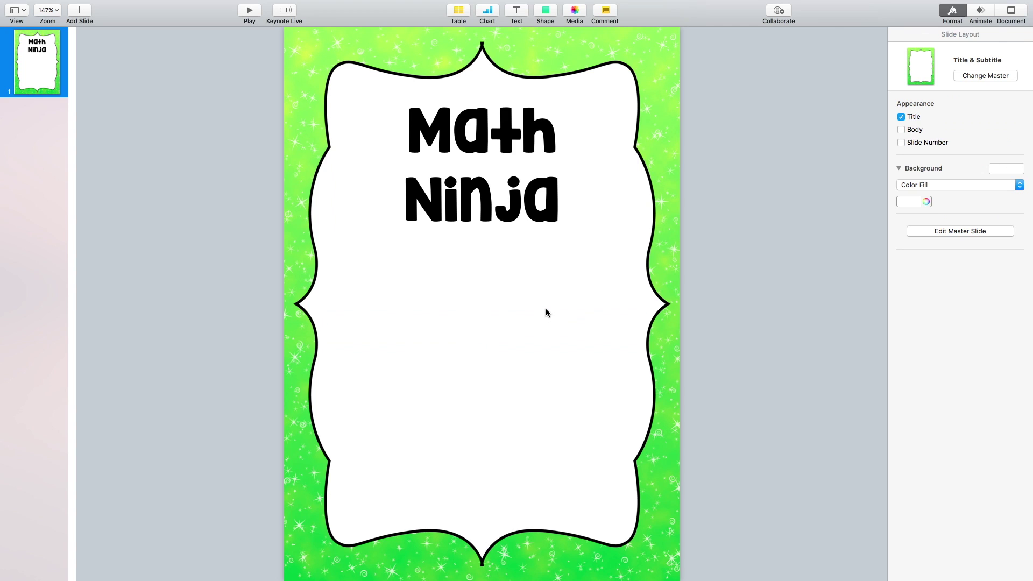
pyautogui.click(544, 218)
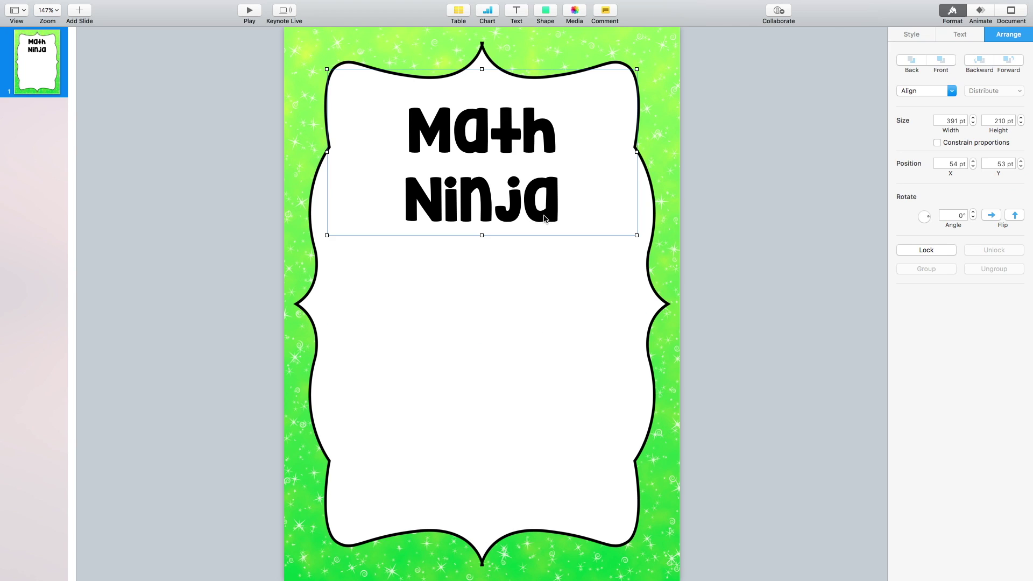
pyautogui.press('super+plus')
pyautogui.press('super+plus')
pyautogui.press('super+plus')
pyautogui.press('super+plus')
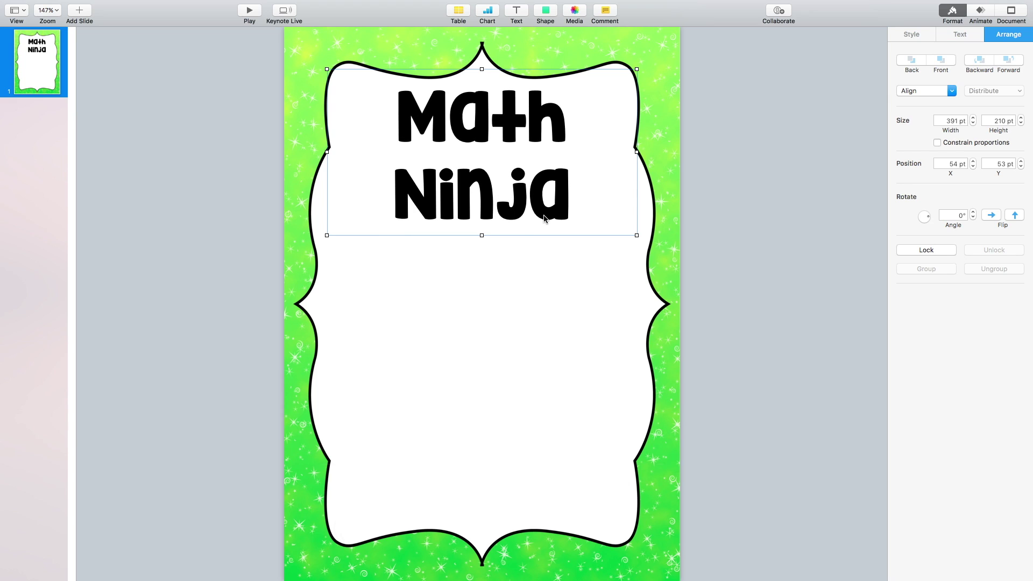
pyautogui.moveTo(637, 235); pyautogui.dragTo(640, 260)
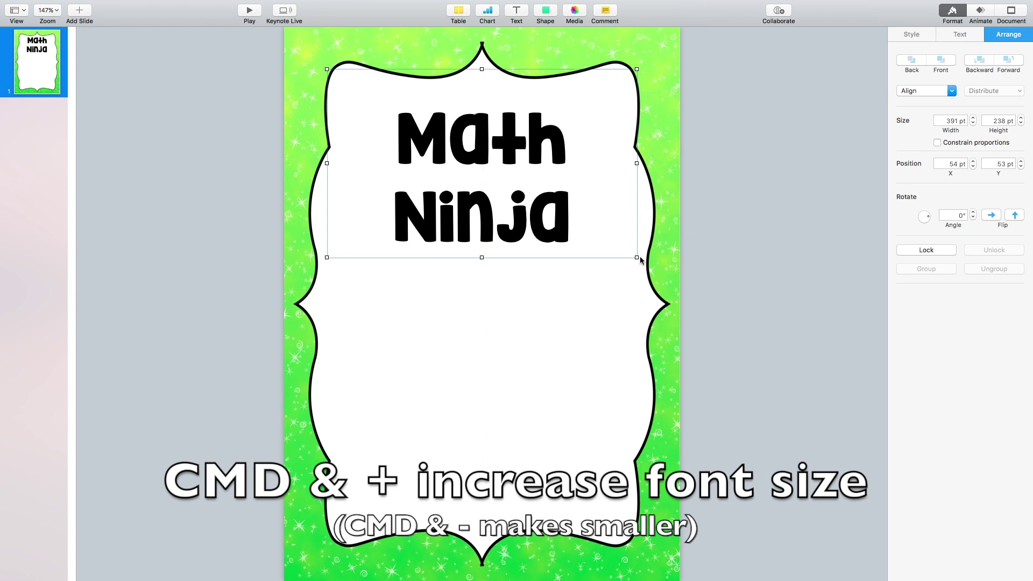
pyautogui.press('super+plus')
pyautogui.press('super+plus')
pyautogui.press('super+plus')
pyautogui.press('super+plus')
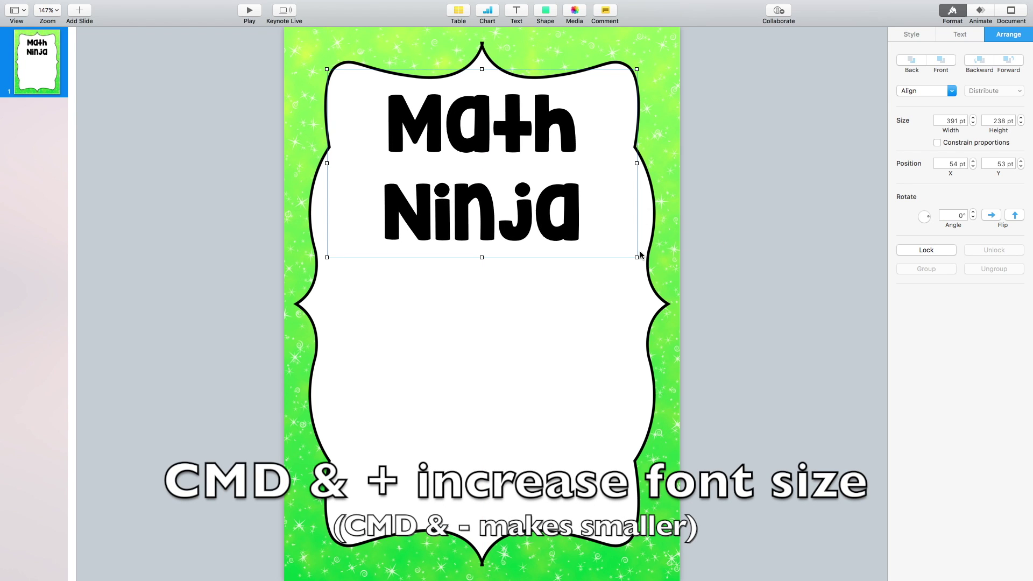
pyautogui.press('super+plus')
pyautogui.press('super+plus')
pyautogui.moveTo(635, 258); pyautogui.dragTo(638, 266)
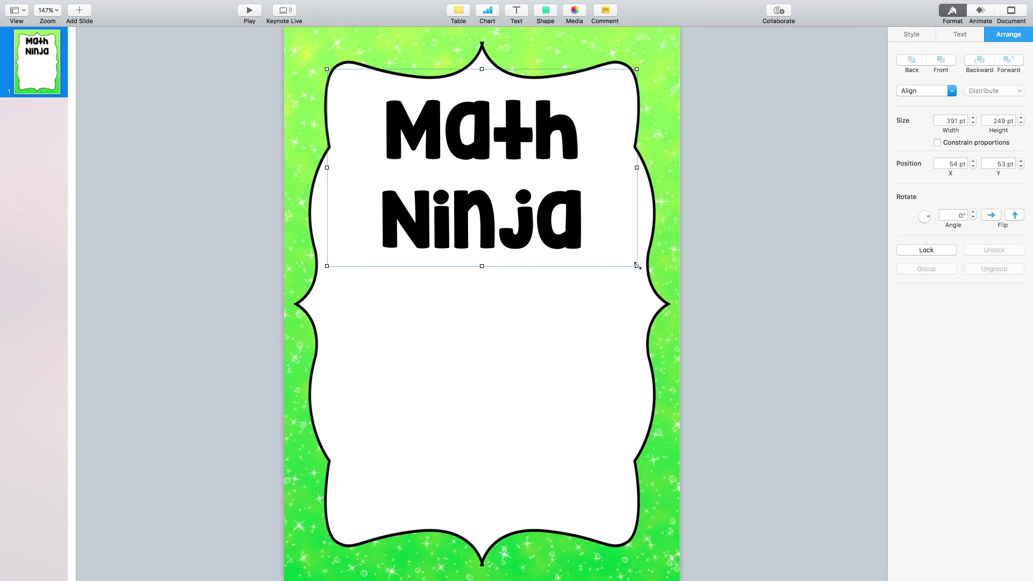
pyautogui.click(661, 179)
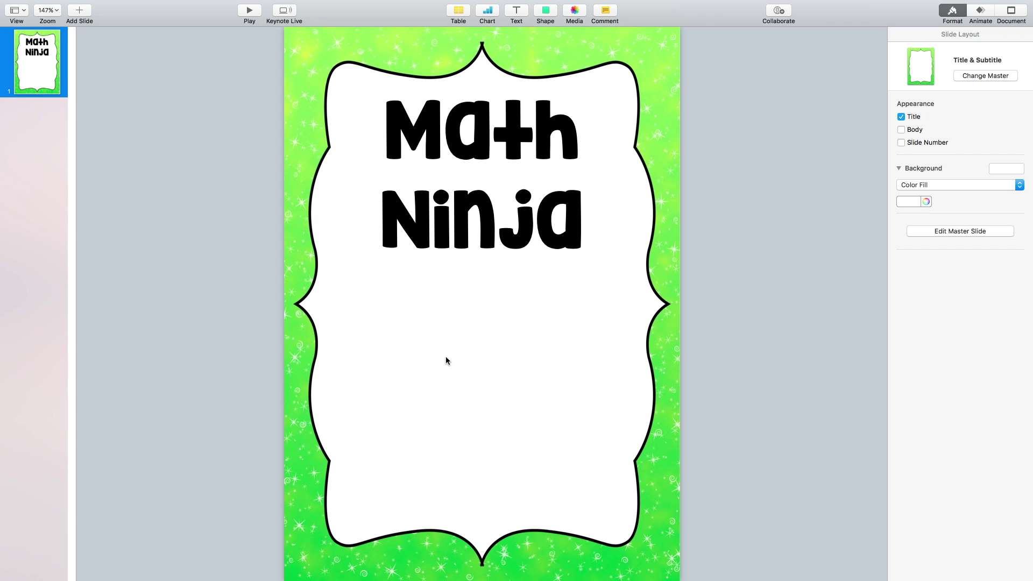
pyautogui.moveTo(116, 1)
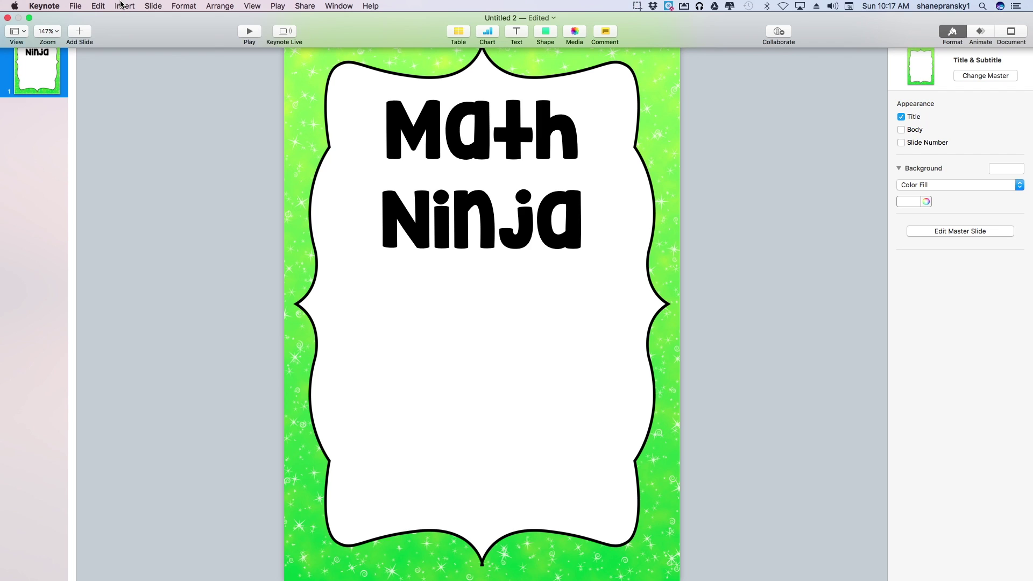
pyautogui.click(120, 6)
# Insert images-1.jpeg from the Desktop, move it below the title, and enlarge it
pyautogui.click(129, 139)
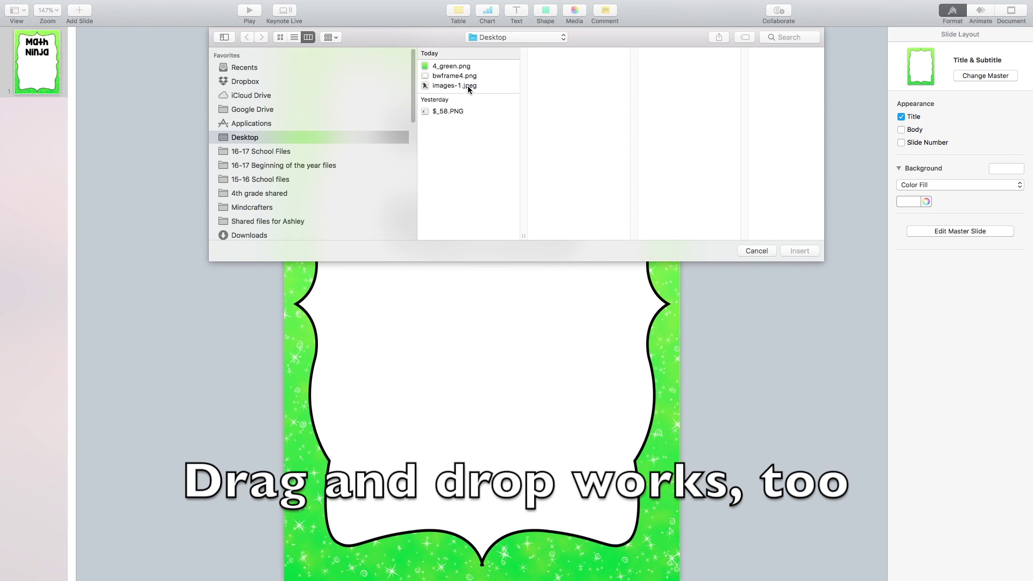
pyautogui.click(469, 86)
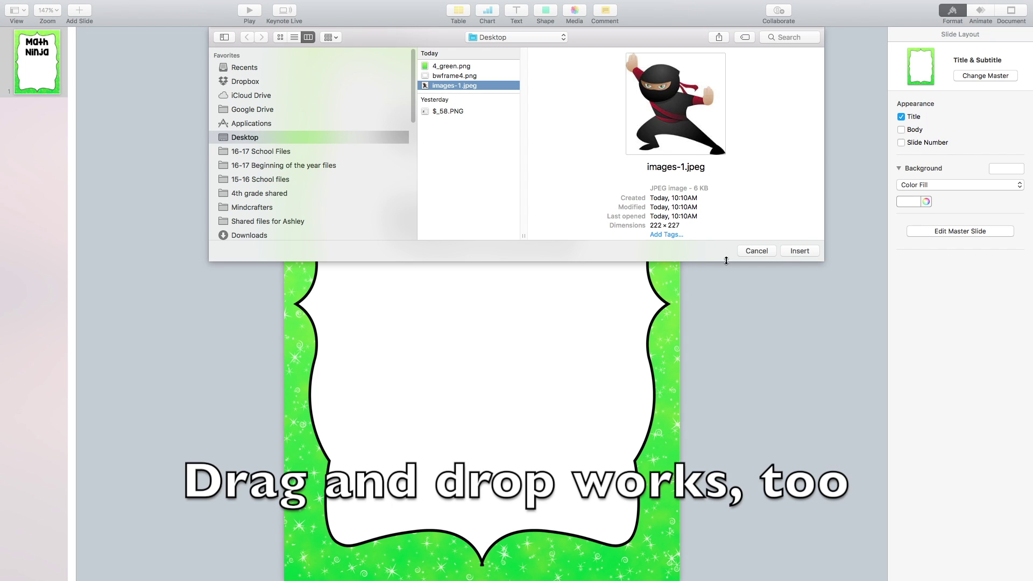
pyautogui.click(799, 250)
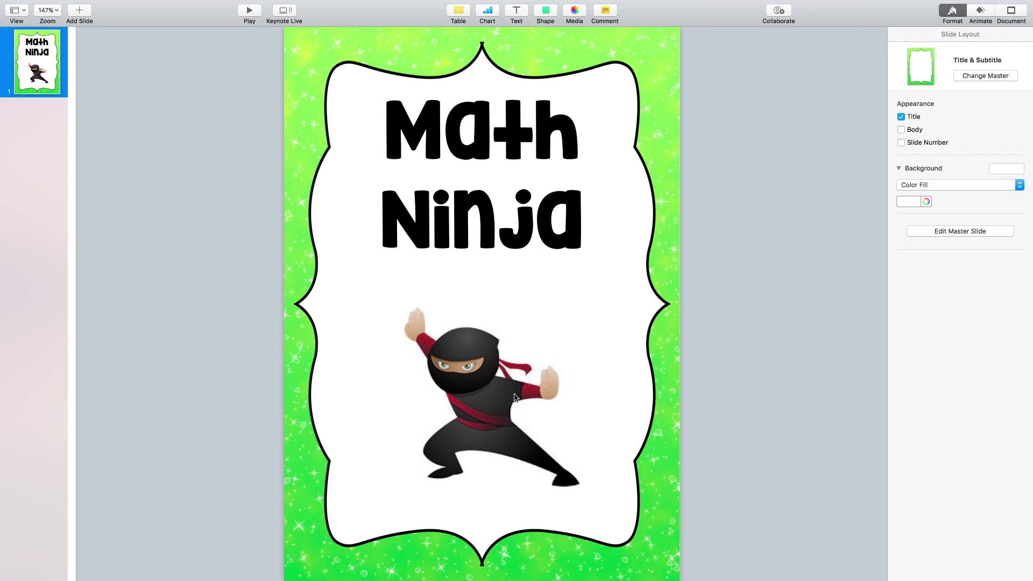
pyautogui.moveTo(514, 398); pyautogui.dragTo(522, 463)
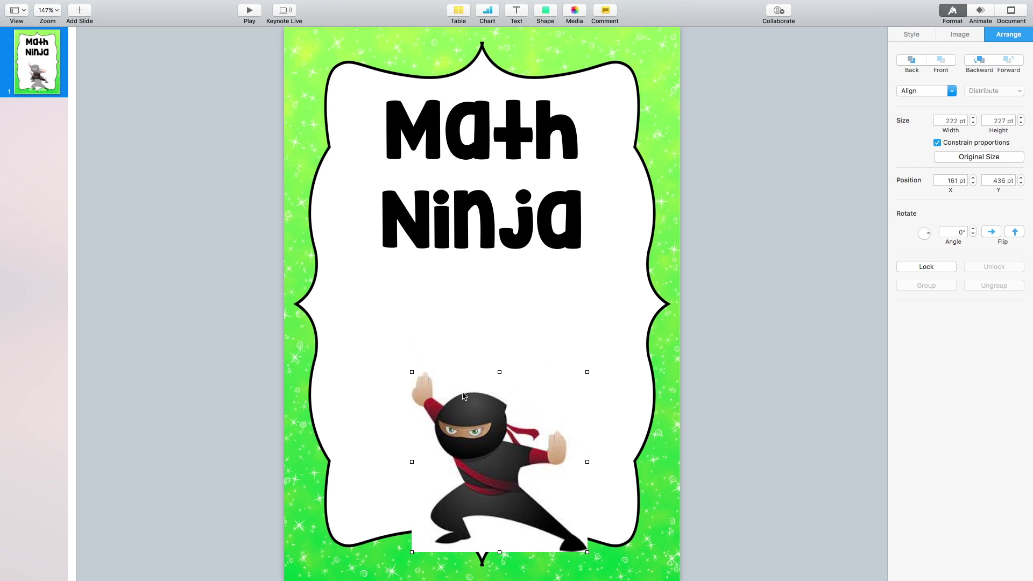
pyautogui.moveTo(412, 372); pyautogui.dragTo(456, 370)
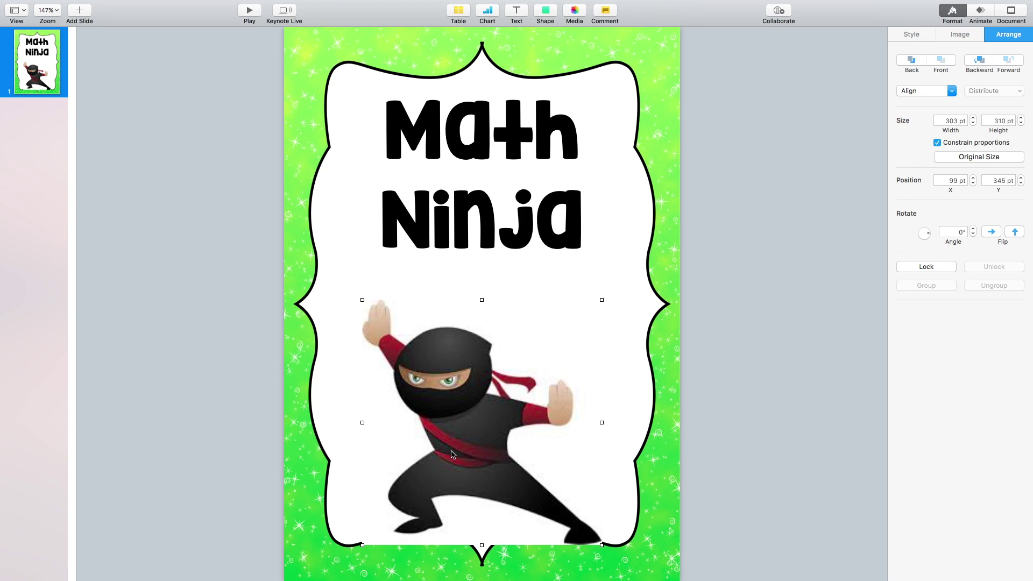
pyautogui.click(960, 34)
# Remove the ninja picture's white background with Instant Alpha, including leftover white near the foot
pyautogui.click(958, 142)
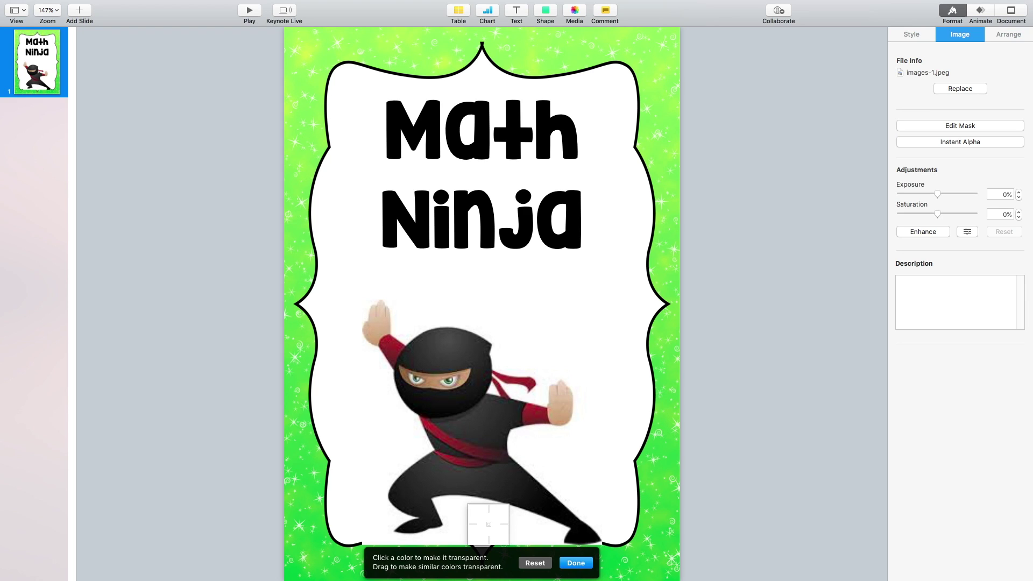
pyautogui.moveTo(489, 524); pyautogui.dragTo(488, 525)
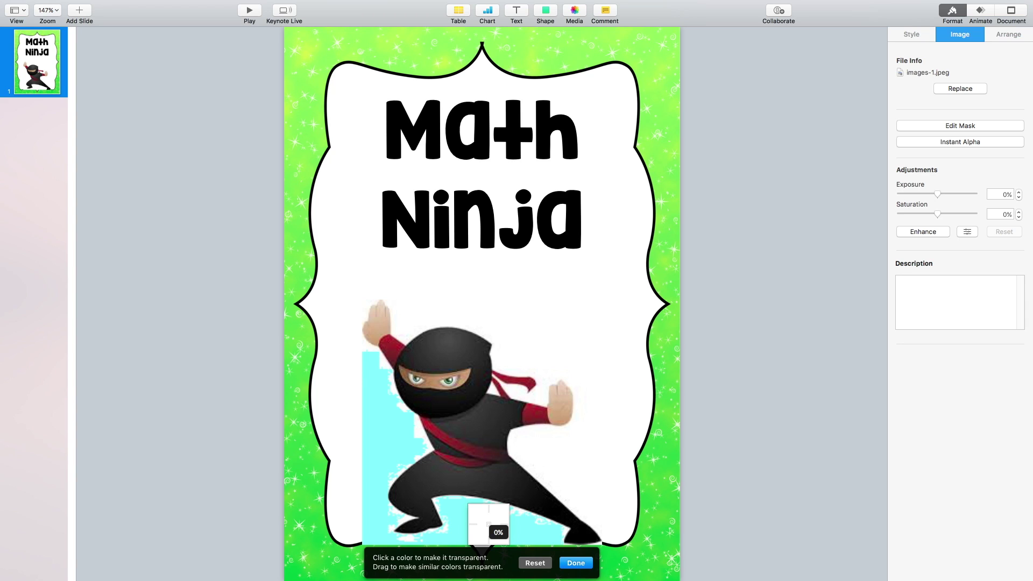
pyautogui.moveTo(489, 530); pyautogui.dragTo(489, 523)
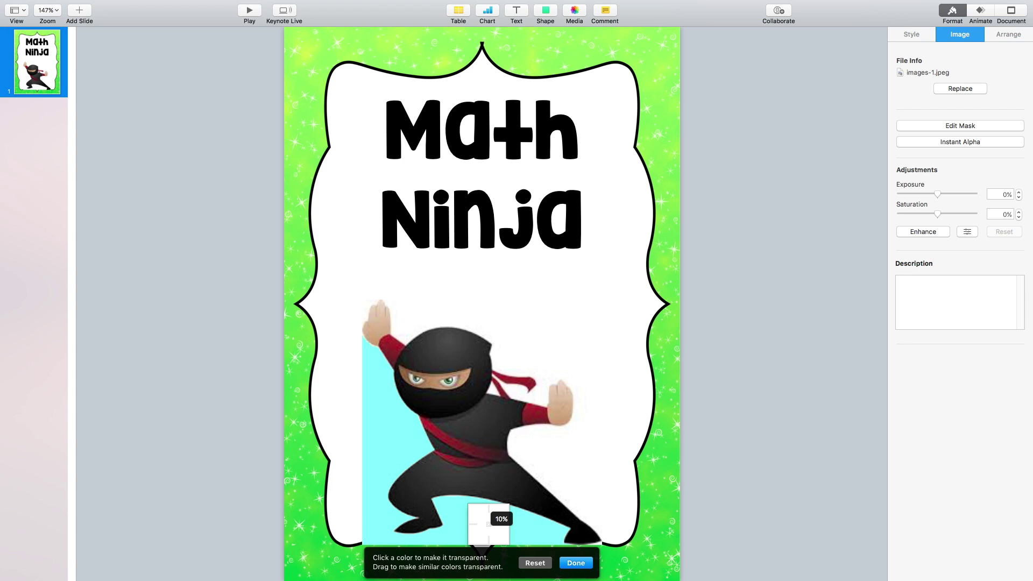
pyautogui.moveTo(489, 523); pyautogui.dragTo(489, 524)
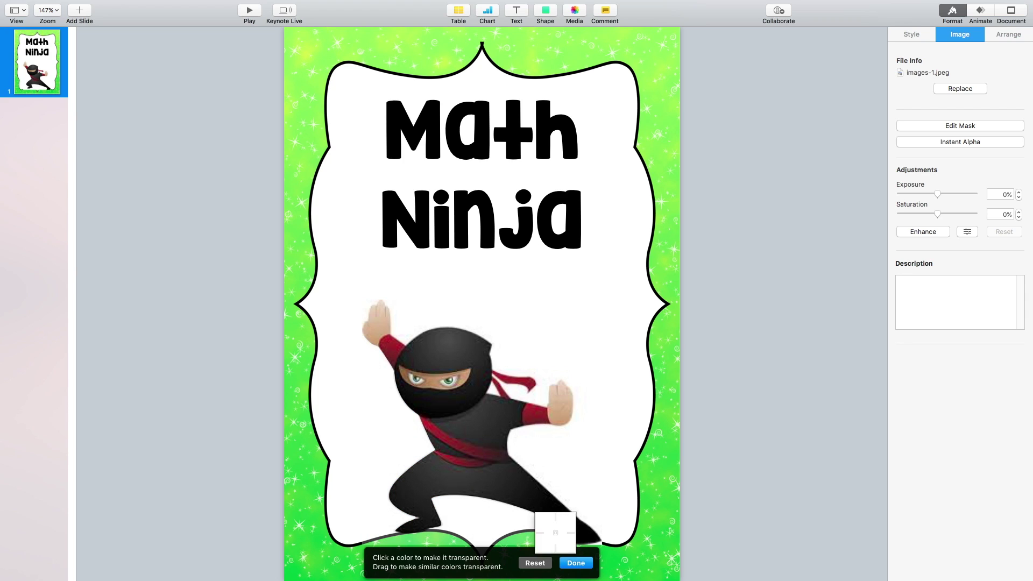
pyautogui.click(576, 562)
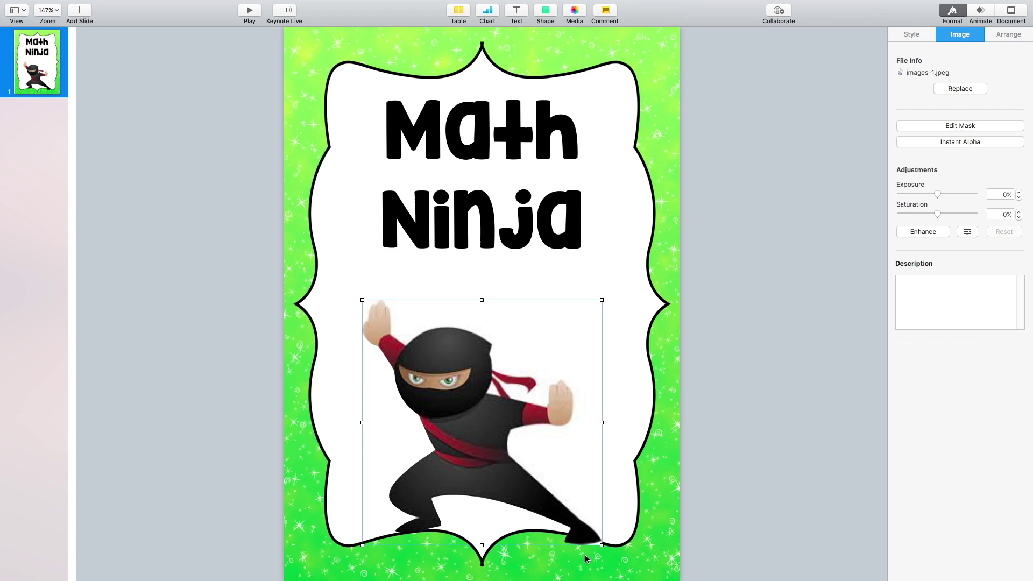
pyautogui.click(958, 141)
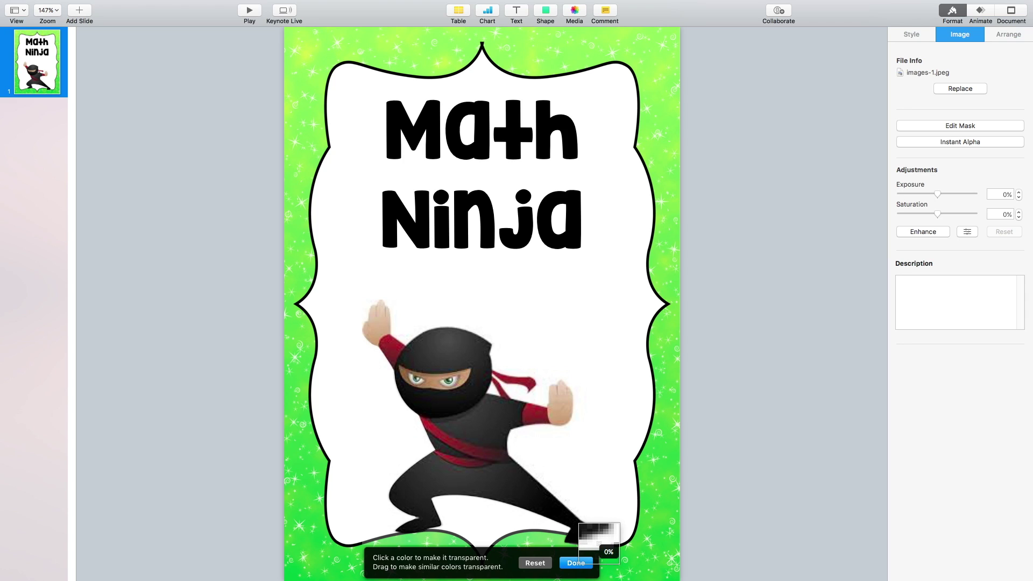
pyautogui.moveTo(598, 541); pyautogui.dragTo(602, 521)
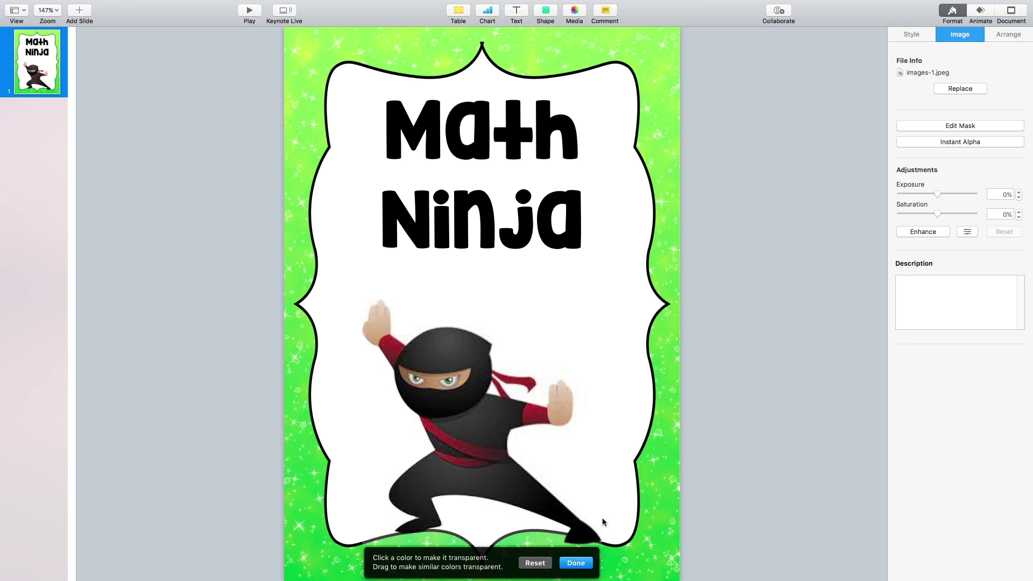
pyautogui.click(587, 564)
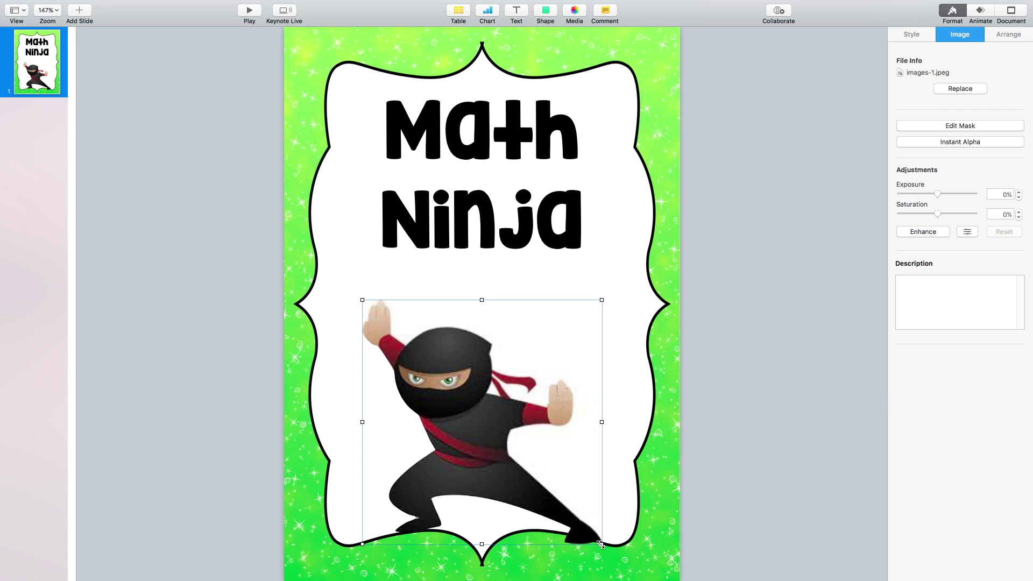
# Enlarge the ninja picture from its bottom-right corner and clear the remaining background
pyautogui.moveTo(602, 544); pyautogui.dragTo(631, 574)
pyautogui.click(952, 143)
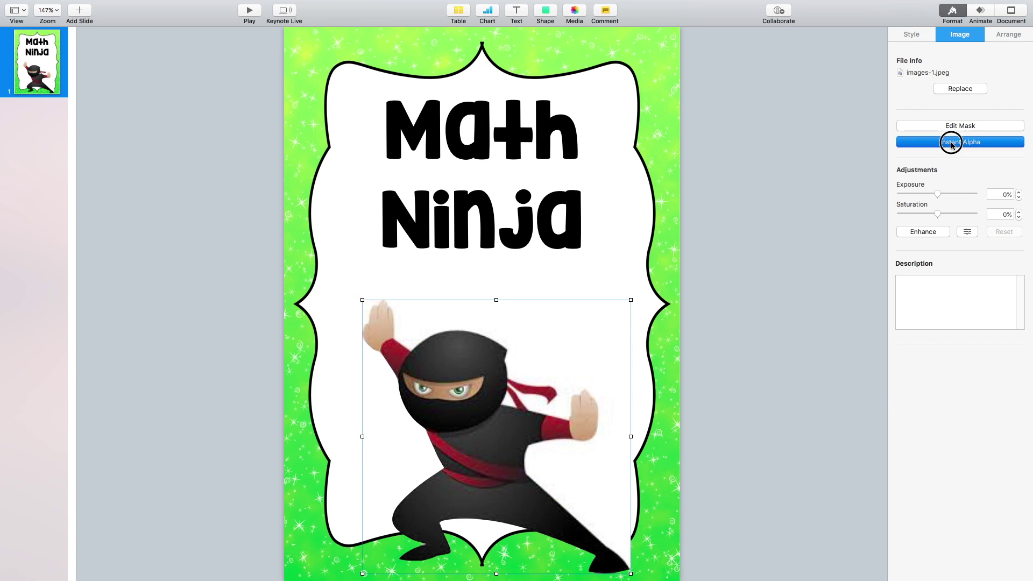
pyautogui.moveTo(592, 488); pyautogui.dragTo(596, 484)
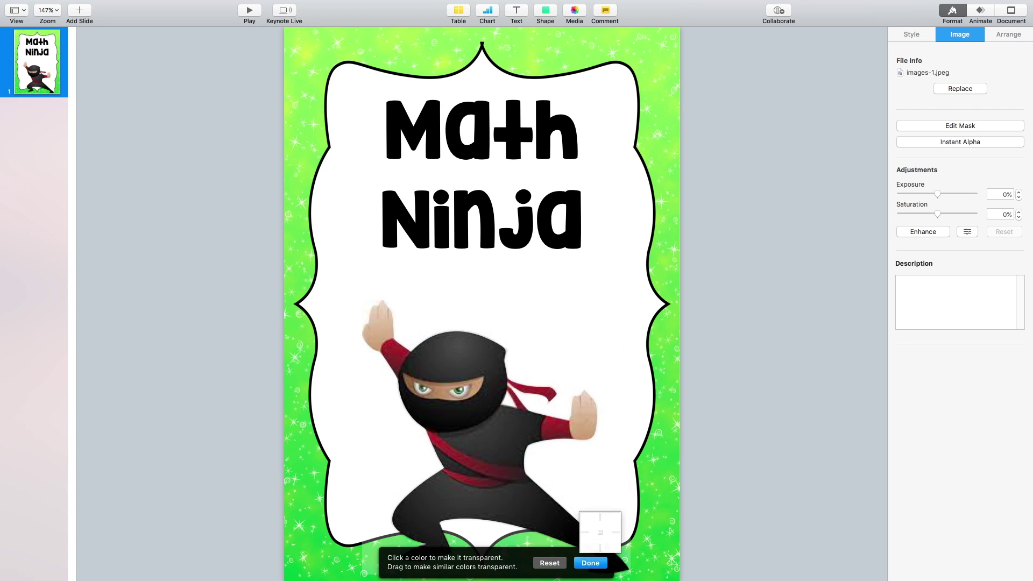
pyautogui.click(602, 565)
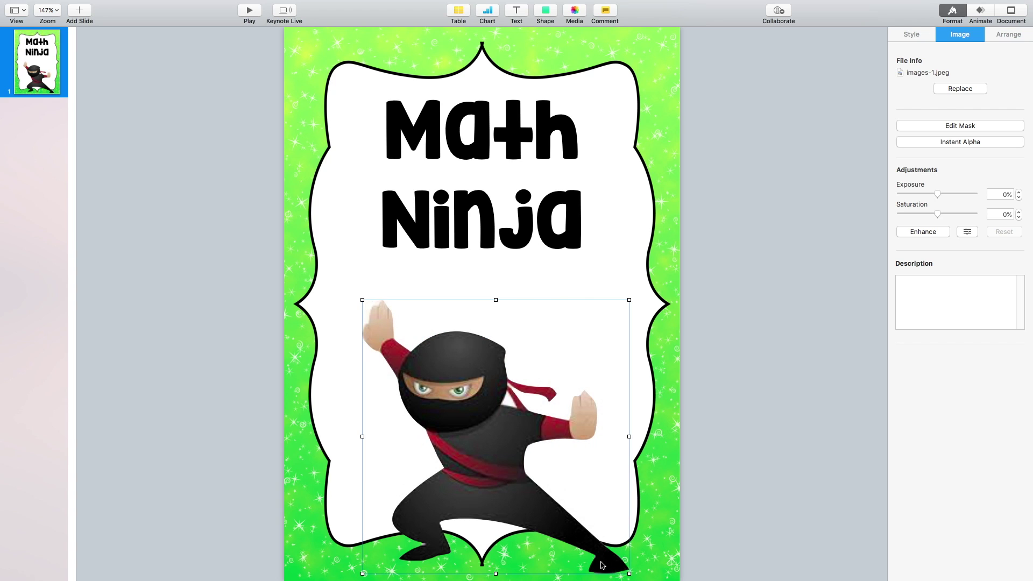
pyautogui.click(660, 506)
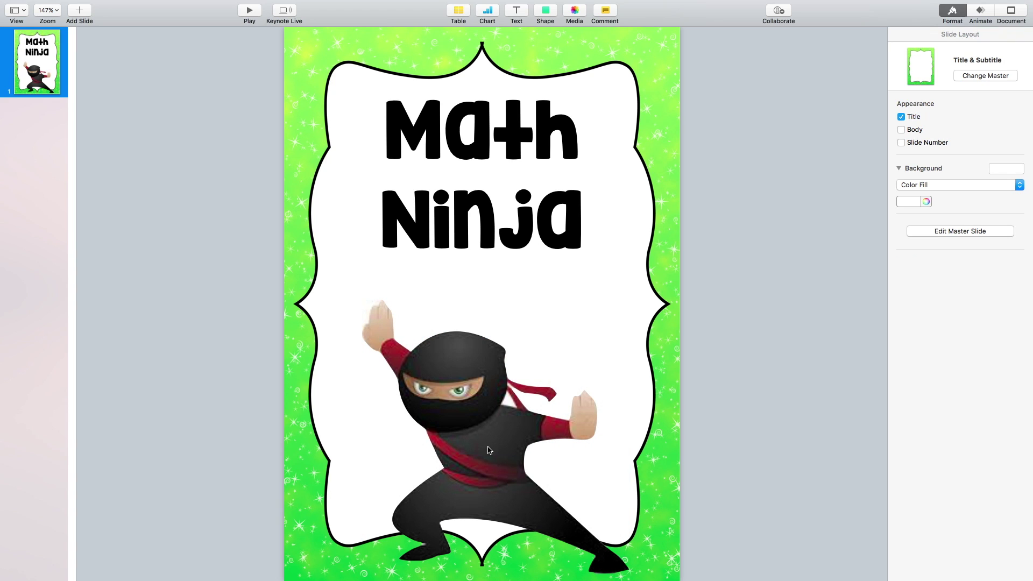
# Stretch the ninja picture taller, then rotate the Math Ninja title to 345° above it
pyautogui.click(450, 352)
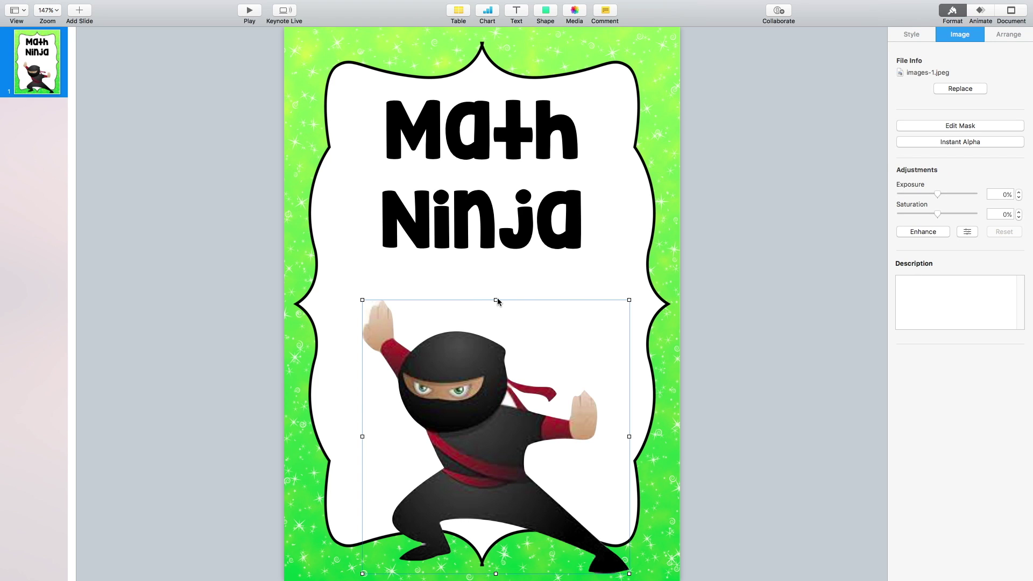
pyautogui.moveTo(496, 300); pyautogui.dragTo(493, 258)
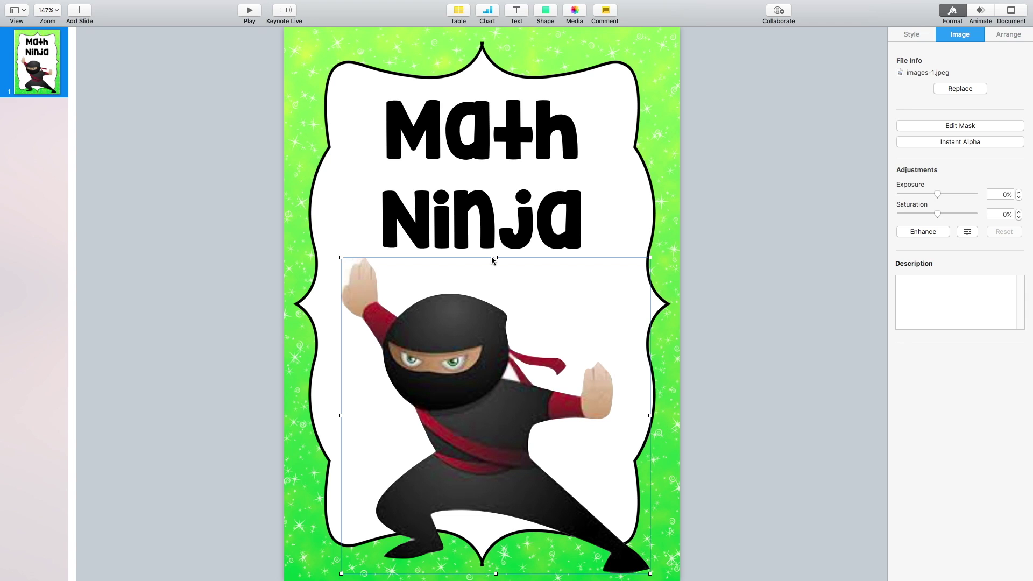
pyautogui.click(591, 212)
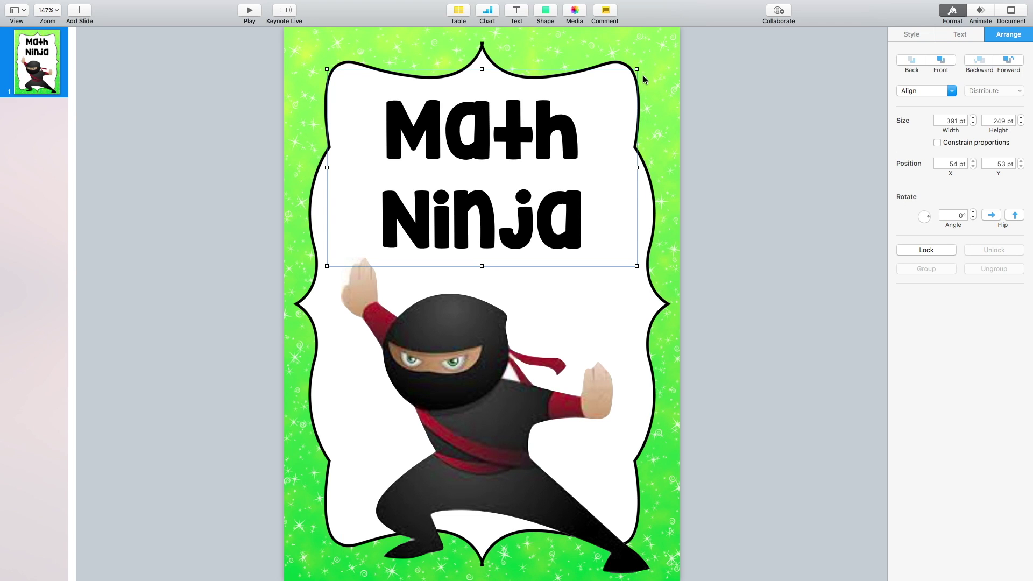
pyautogui.moveTo(636, 70); pyautogui.dragTo(639, 120)
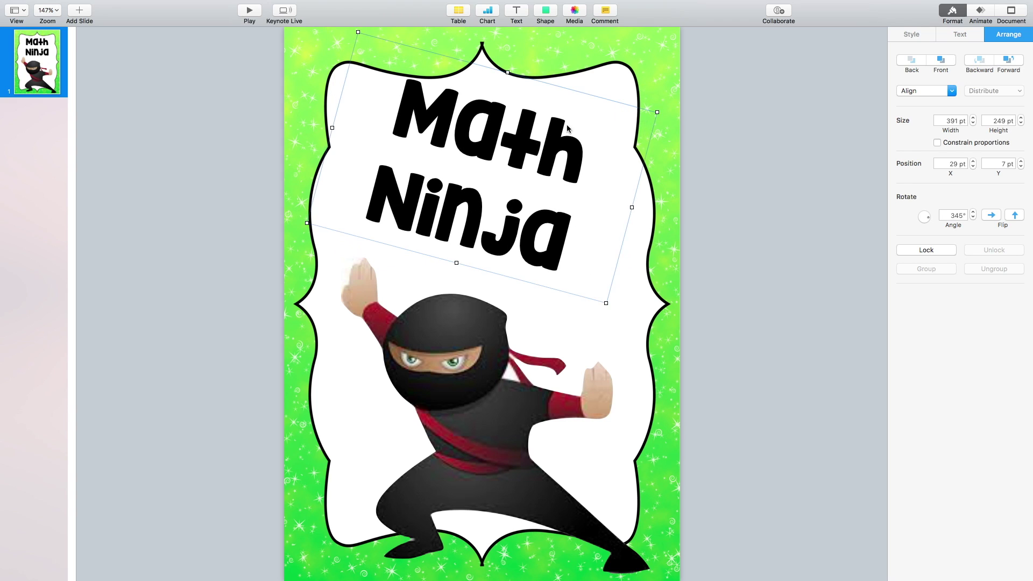
pyautogui.moveTo(541, 129); pyautogui.dragTo(556, 166)
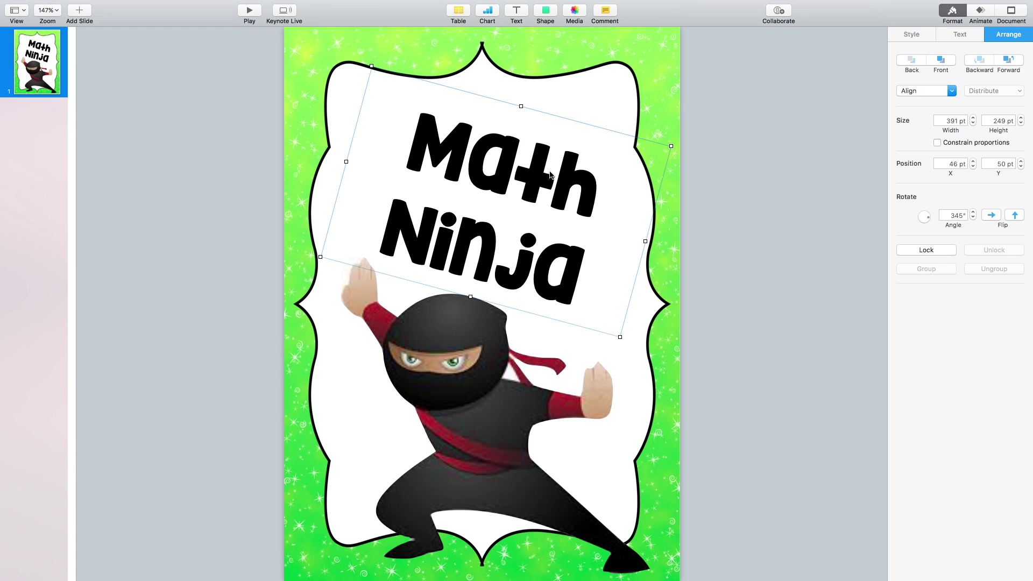
# Add a Title & Subtitle slide and duplicate its master as 'Title & Subtitle copy'
pyautogui.click(81, 12)
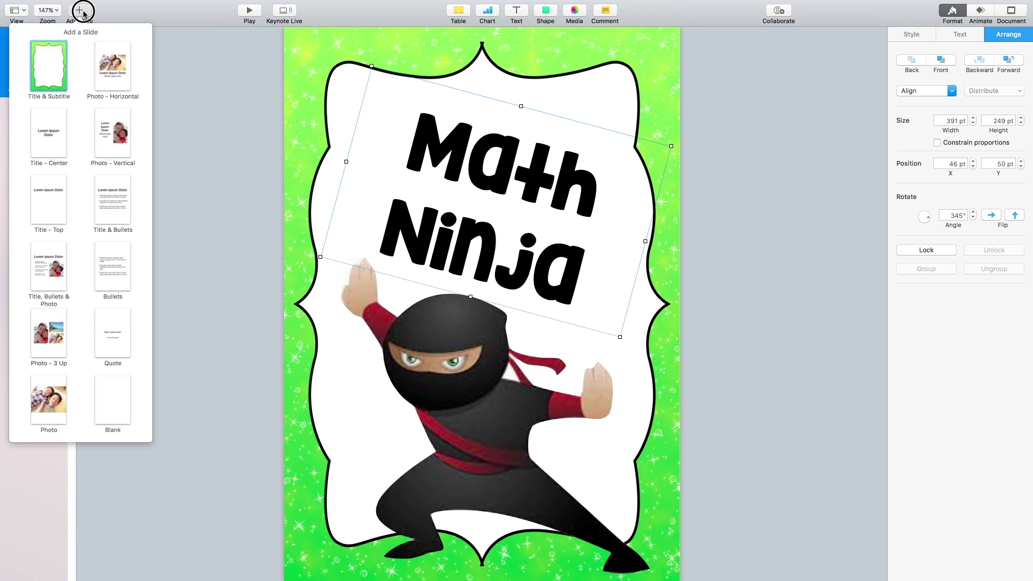
pyautogui.click(59, 81)
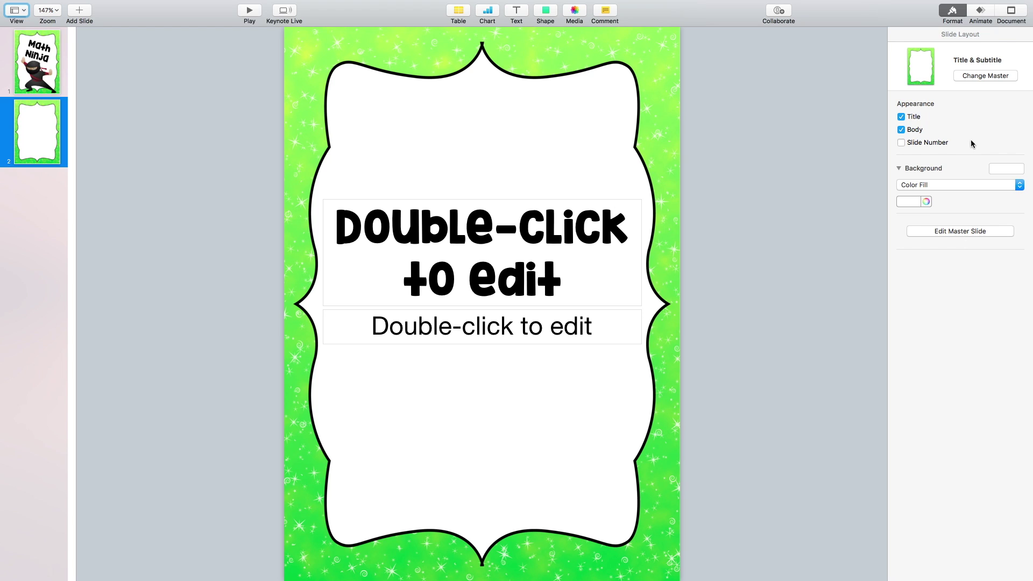
pyautogui.click(969, 235)
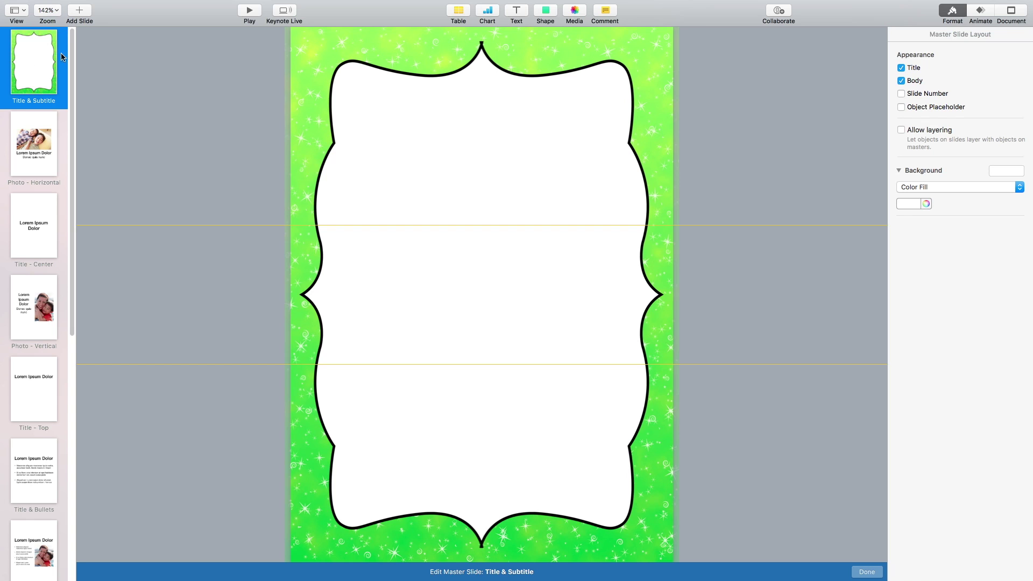
pyautogui.rightClick(38, 83)
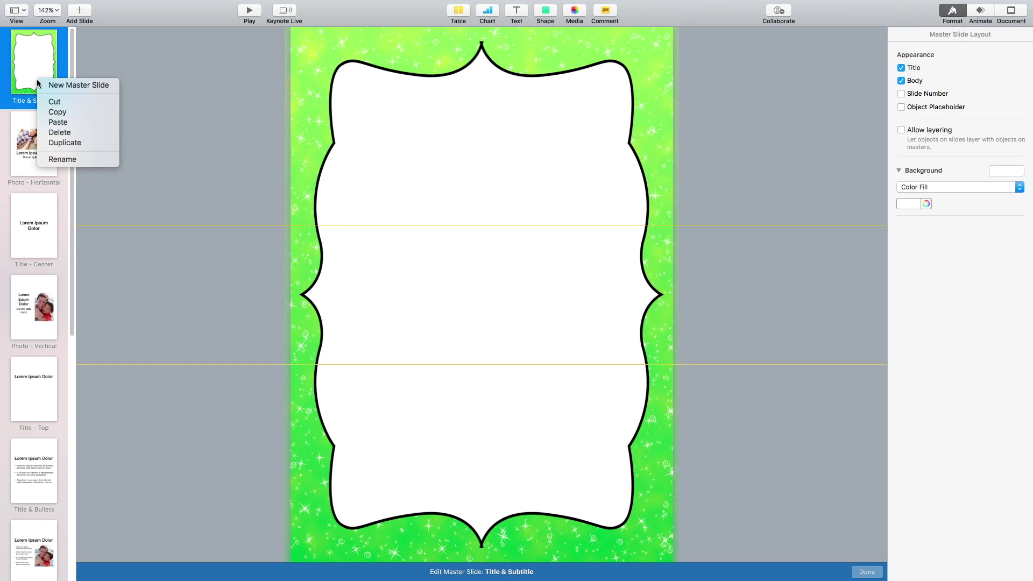
pyautogui.click(56, 144)
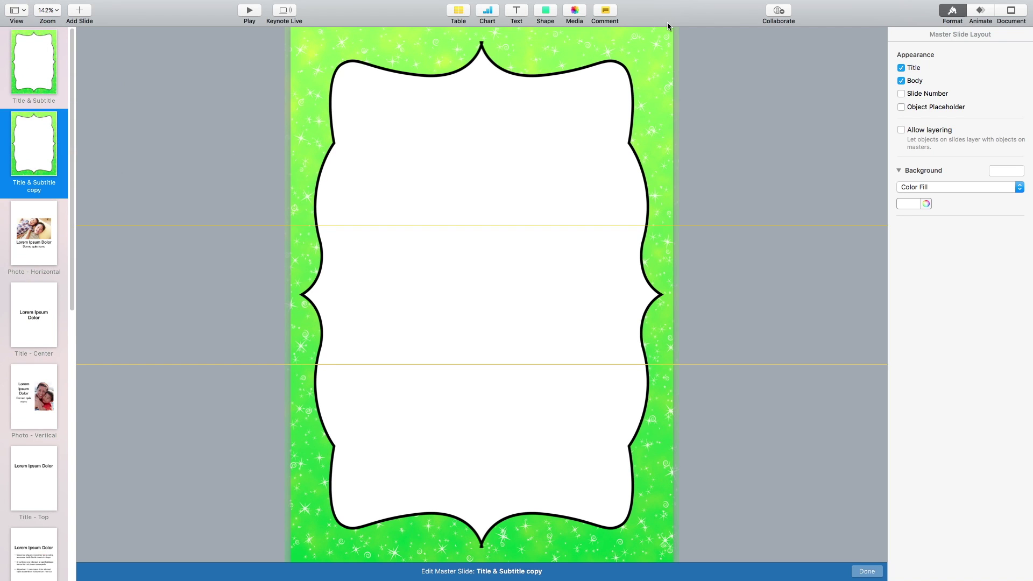
pyautogui.click(570, 74)
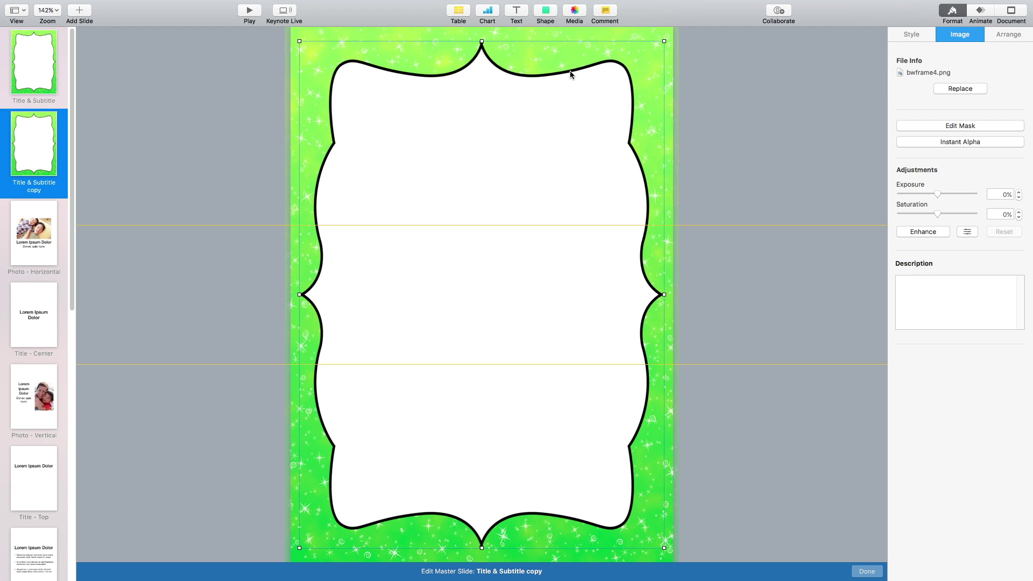
# Delete the scalloped frame and place a large rounded rectangle on the master
pyautogui.press('Delete')
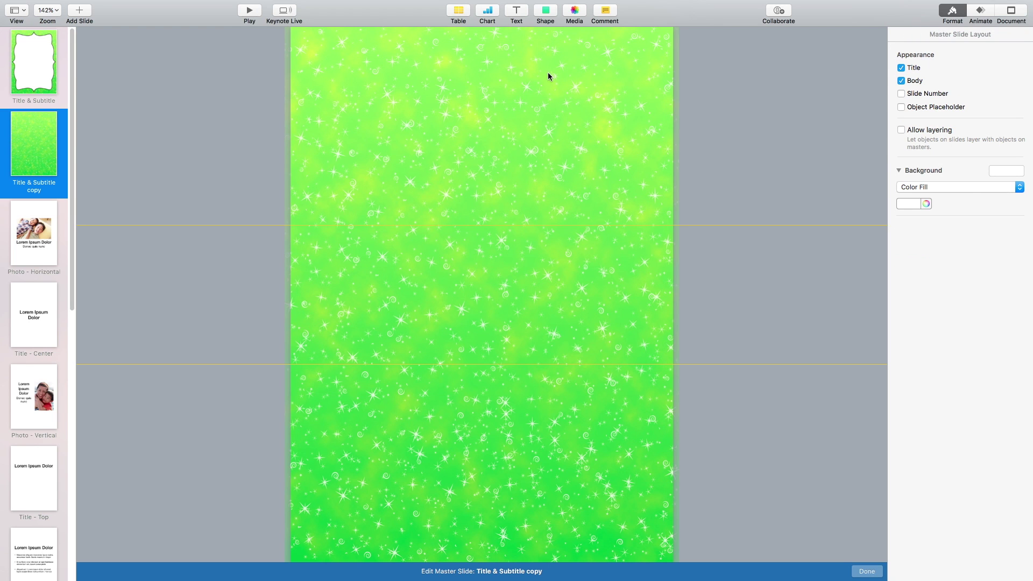
pyautogui.click(546, 14)
pyautogui.click(585, 101)
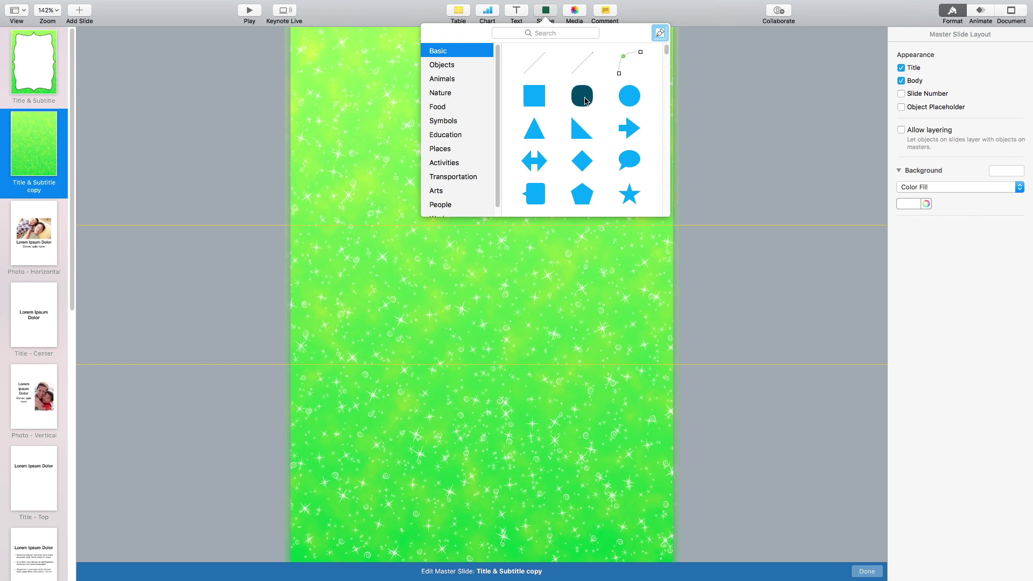
pyautogui.moveTo(501, 306); pyautogui.dragTo(658, 542)
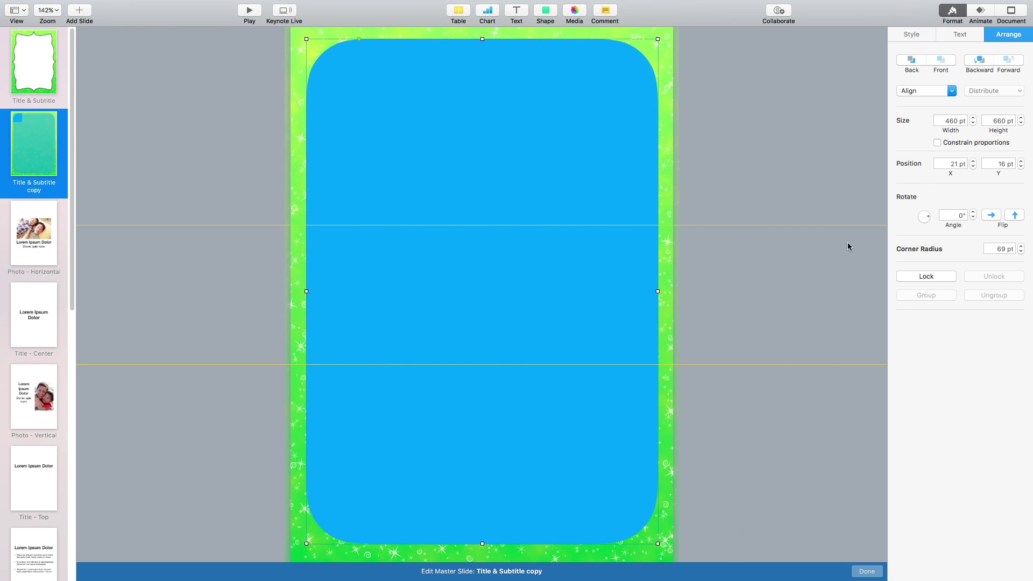
# Fill the rounded rectangle with solid white
pyautogui.click(925, 37)
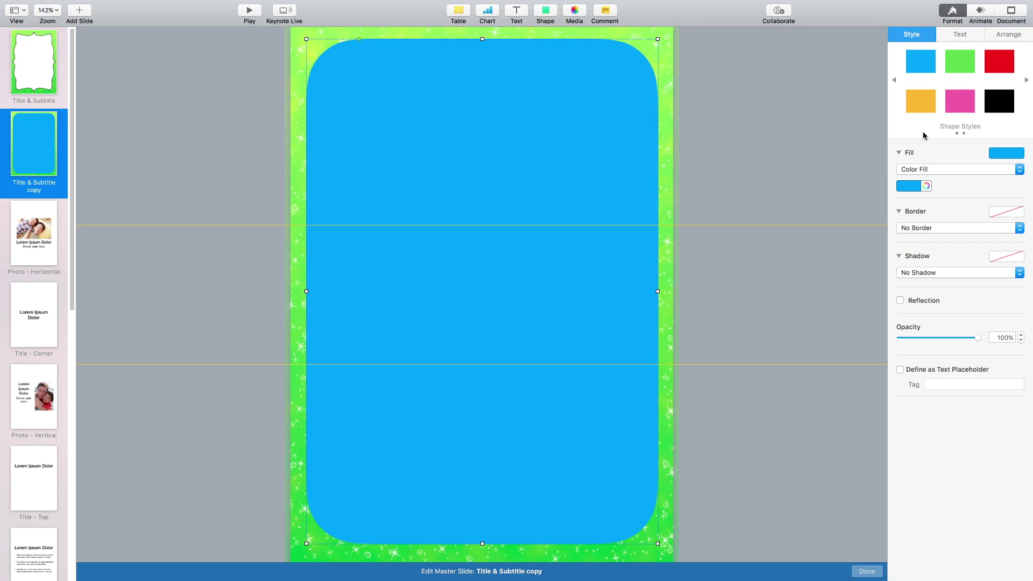
pyautogui.click(921, 168)
pyautogui.click(918, 169)
pyautogui.click(915, 186)
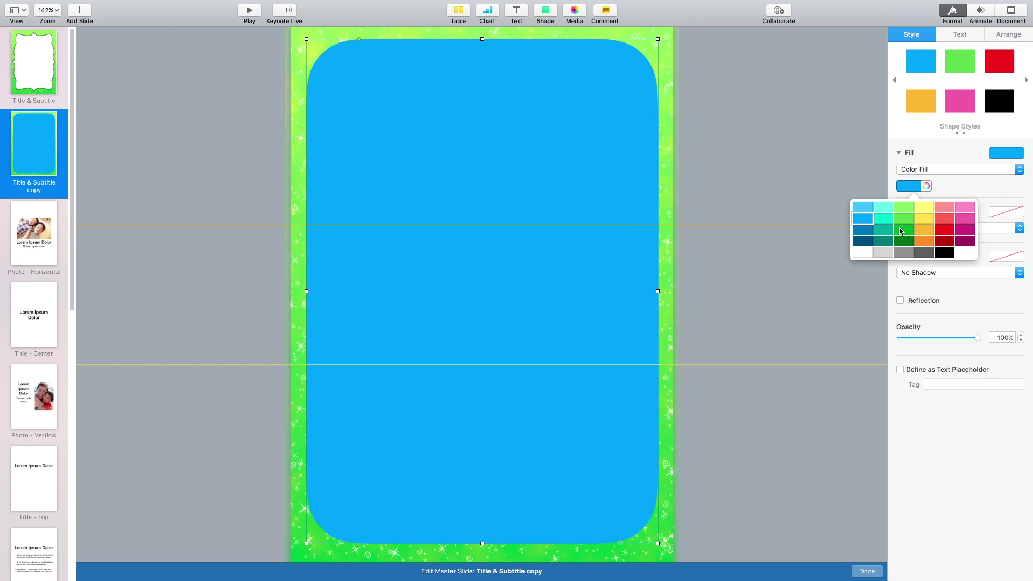
pyautogui.click(862, 252)
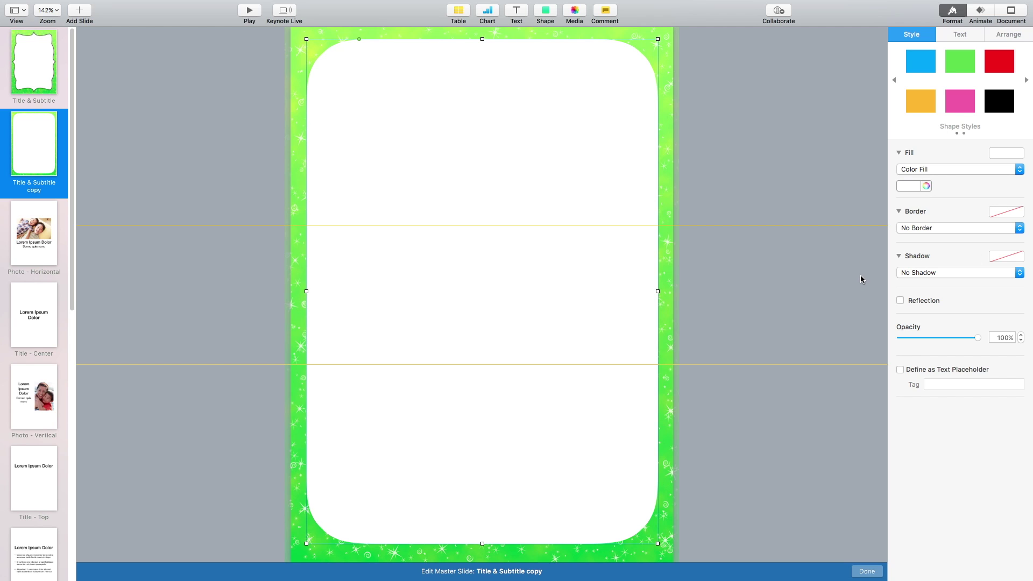
# Give the rectangle a solid line border 8 pt thick
pyautogui.click(919, 229)
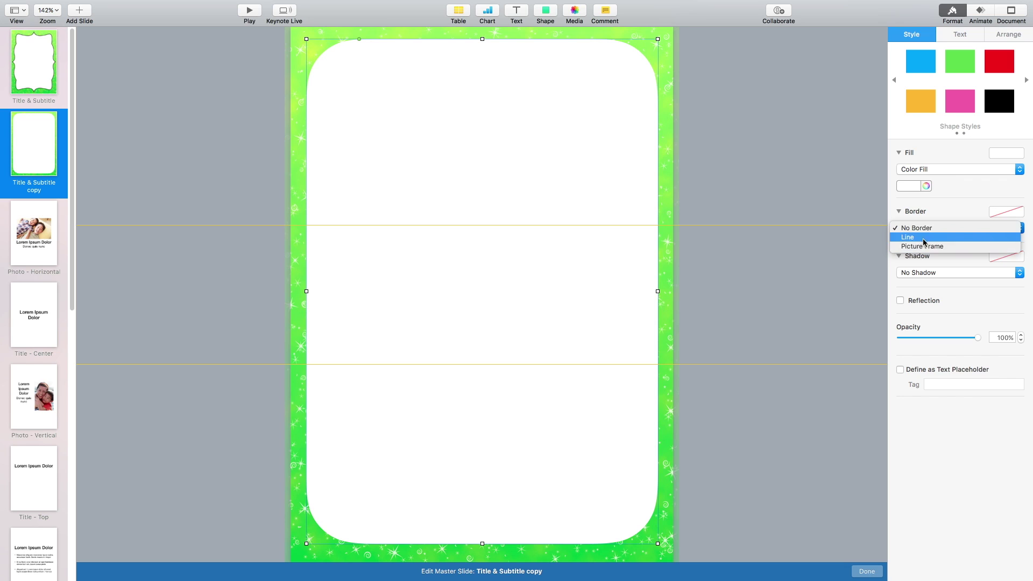
pyautogui.click(918, 237)
pyautogui.click(1021, 242)
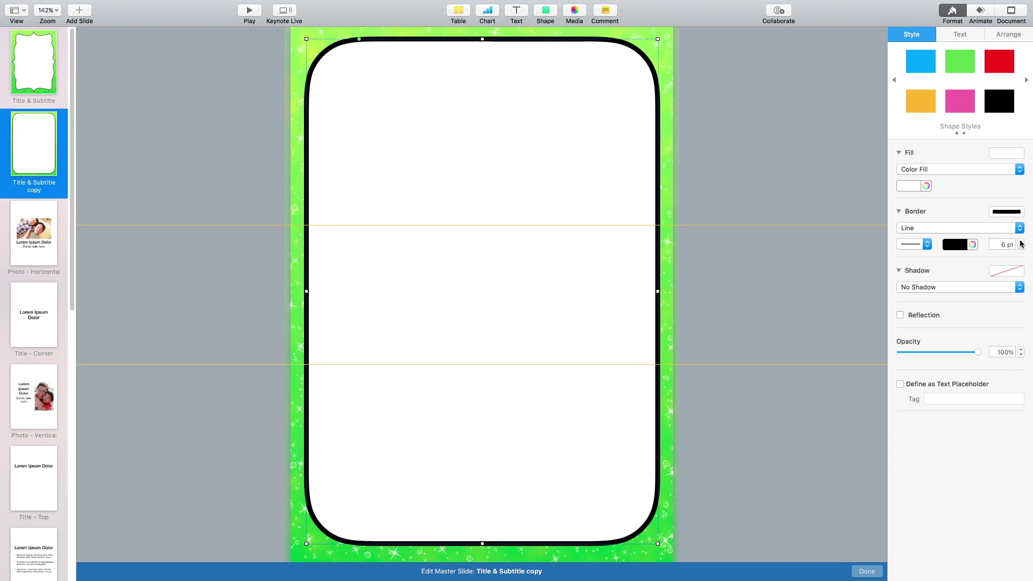
pyautogui.click(1021, 242)
pyautogui.click(1022, 242)
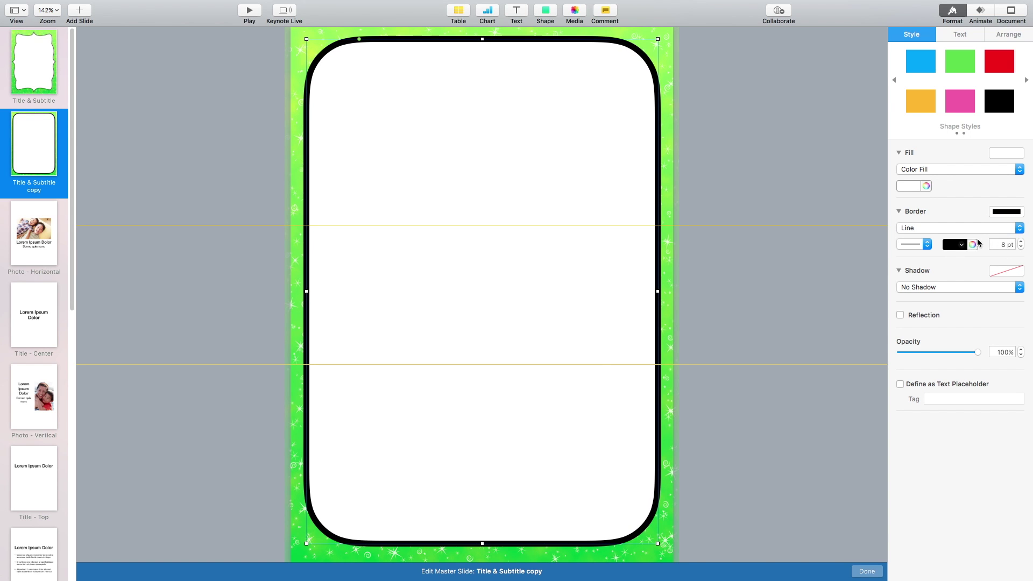
# Set the border to a rough brush-stroke style and exit master editing
pyautogui.click(920, 246)
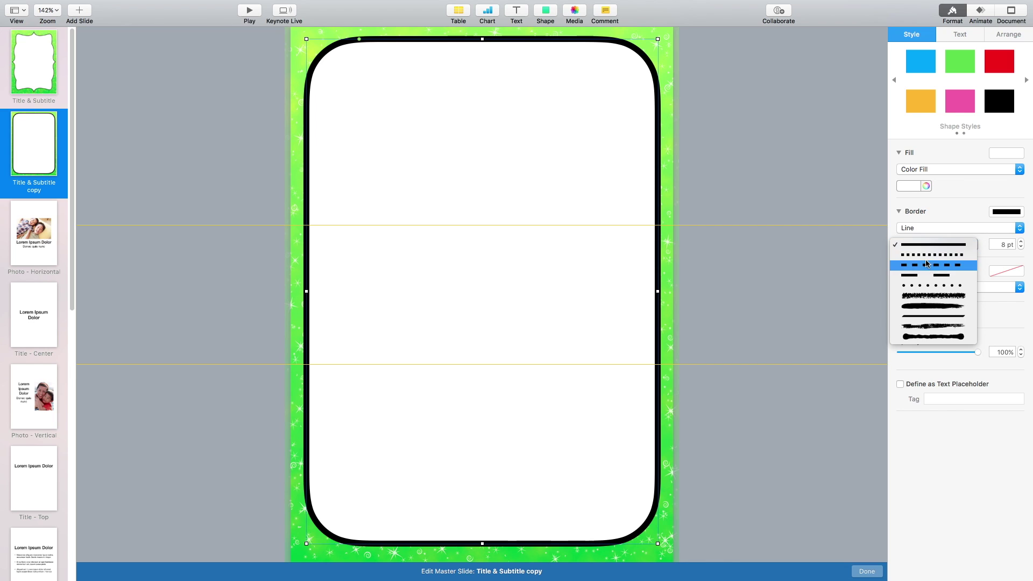
pyautogui.click(927, 264)
pyautogui.click(926, 247)
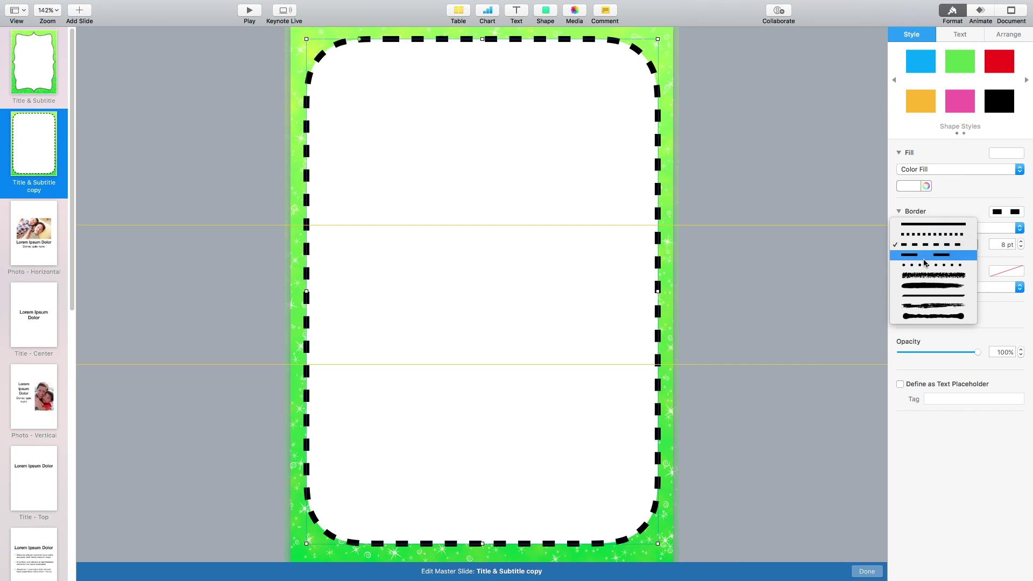
pyautogui.click(924, 263)
pyautogui.click(926, 246)
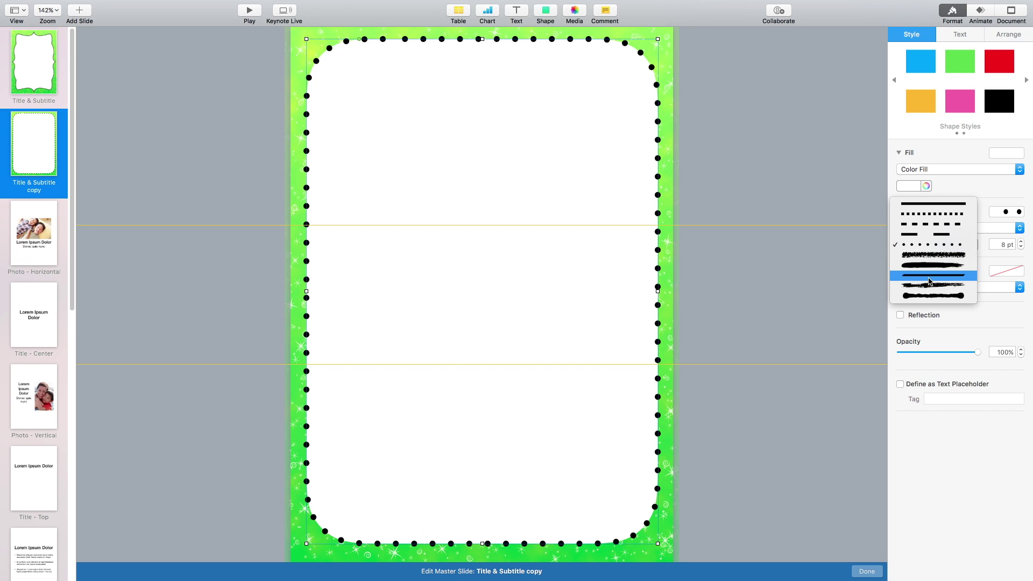
pyautogui.click(929, 281)
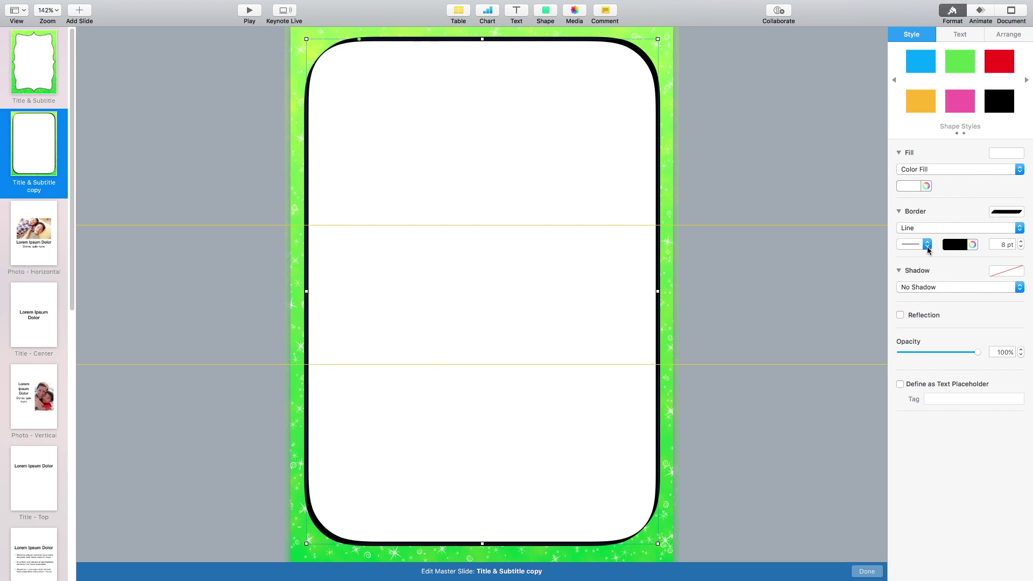
pyautogui.click(927, 247)
pyautogui.click(926, 263)
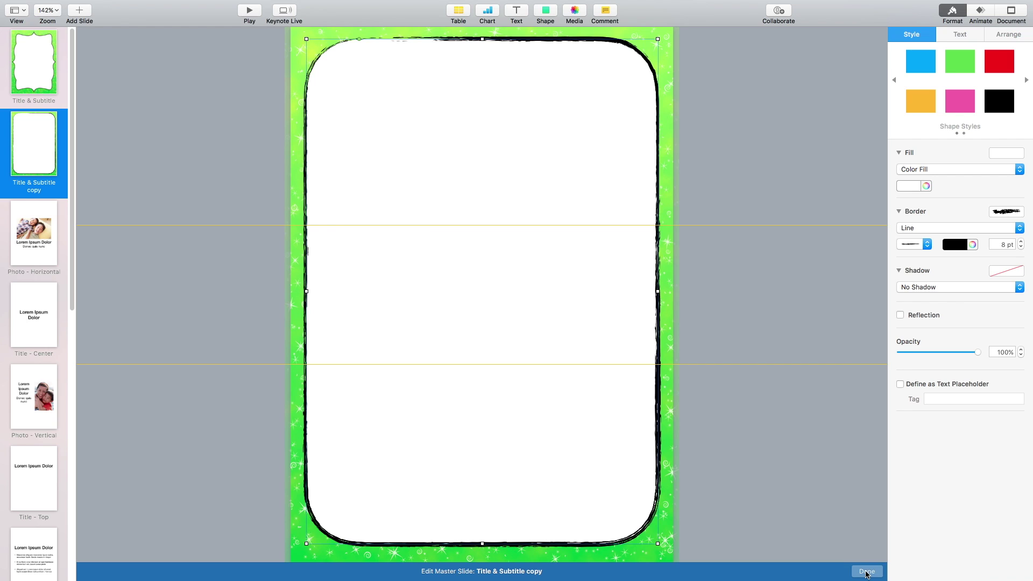
pyautogui.click(866, 572)
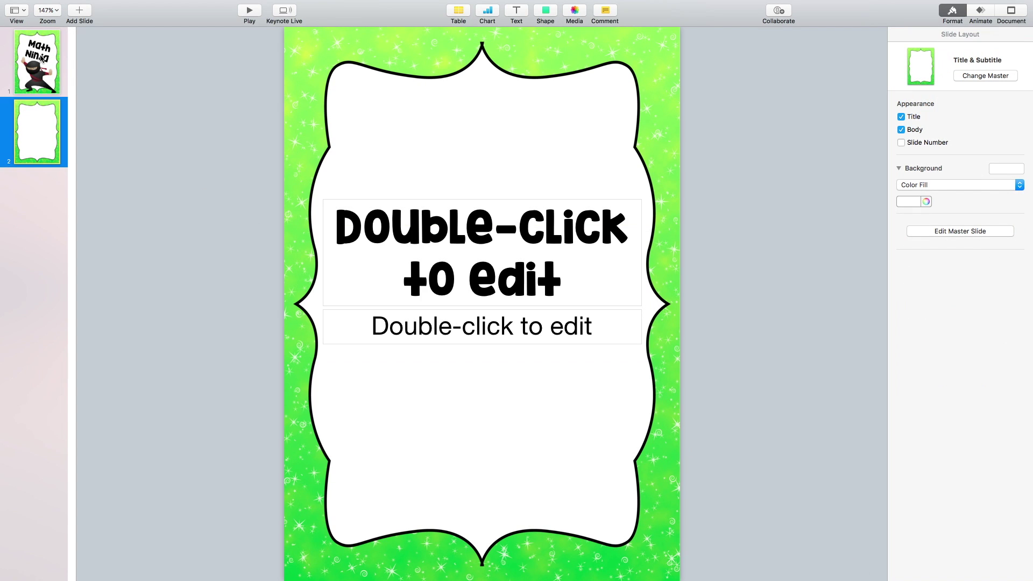
# Export the slides as images named 'badges' to the Desktop
pyautogui.click(41, 58)
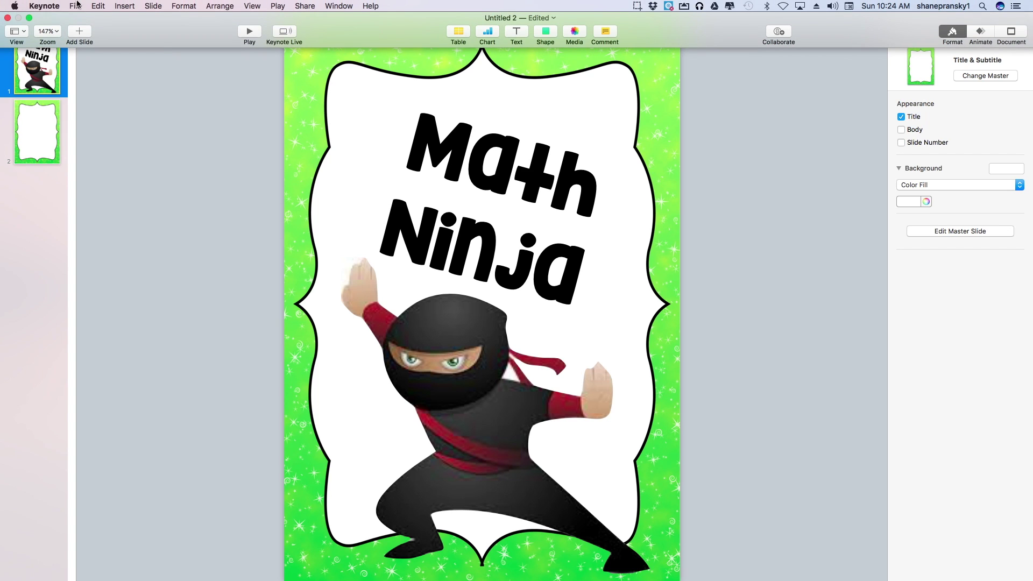
pyautogui.click(75, 6)
pyautogui.moveTo(84, 123)
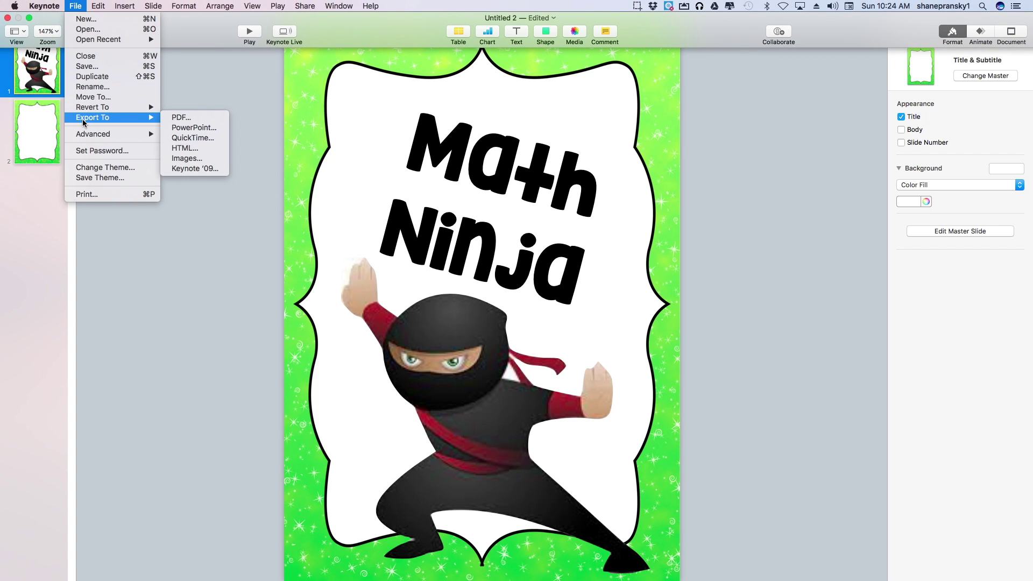
pyautogui.click(181, 160)
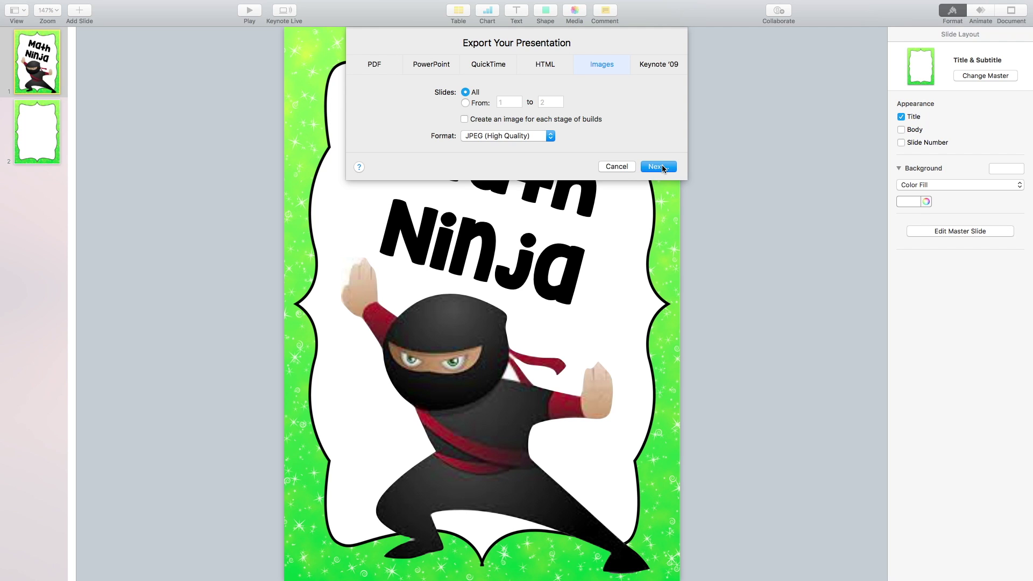
pyautogui.click(663, 167)
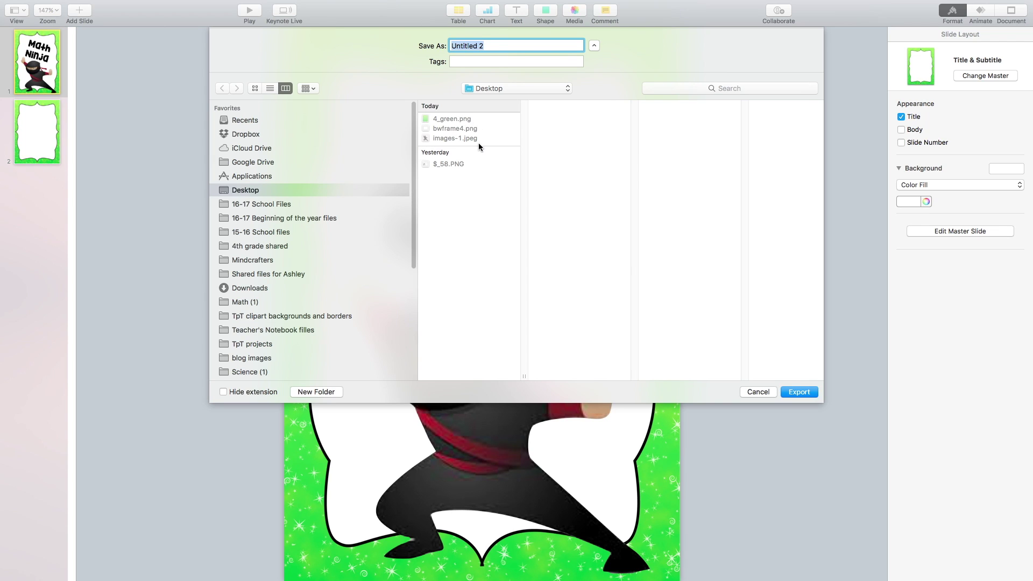
pyautogui.write('badges')
pyautogui.click(800, 393)
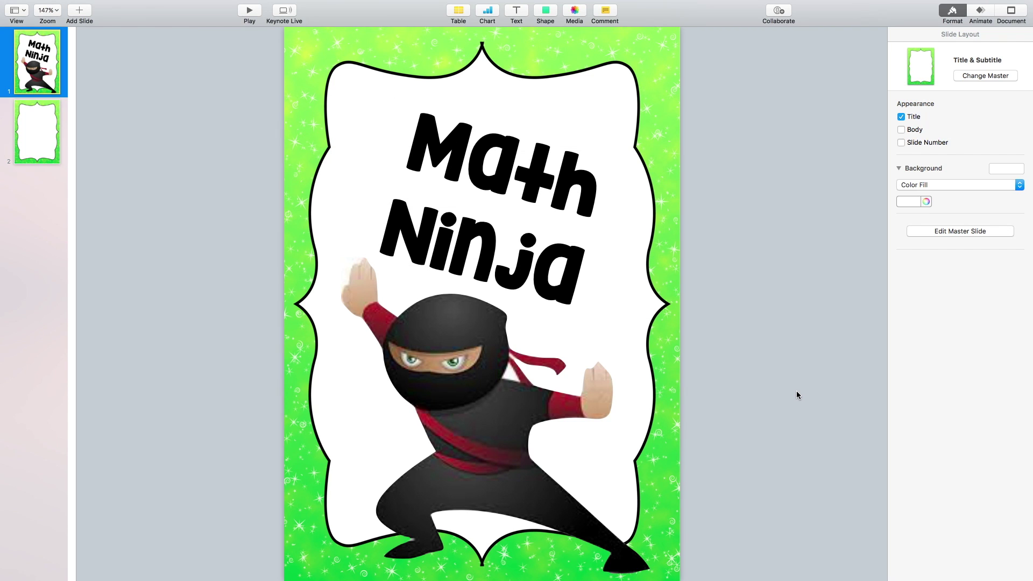
# Exit full screen, open the Desktop badges folder, and preview badges.001.jpeg and badges.002.jpeg
pyautogui.press('ctrl+super+f')
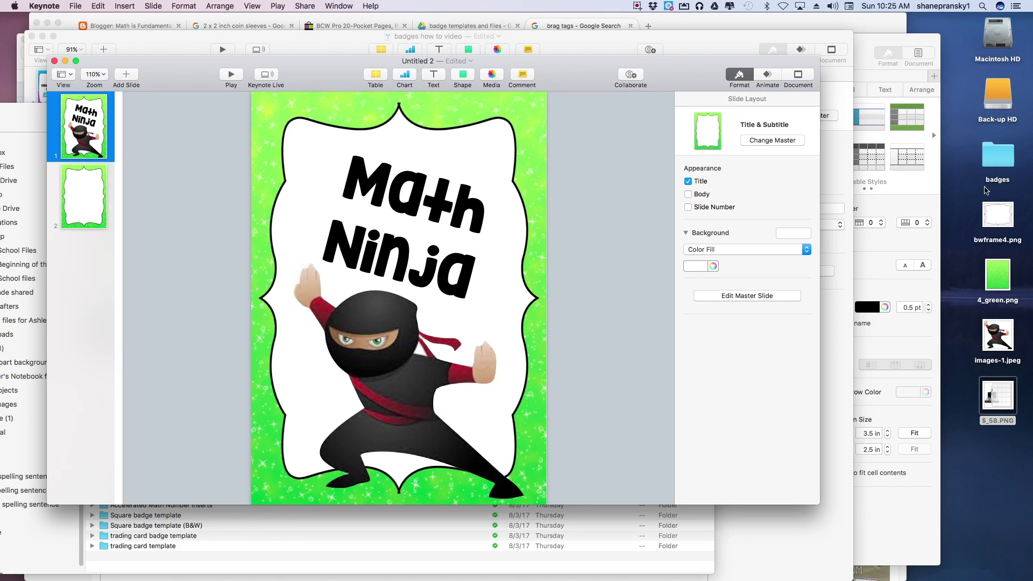
pyautogui.doubleClick(1002, 162)
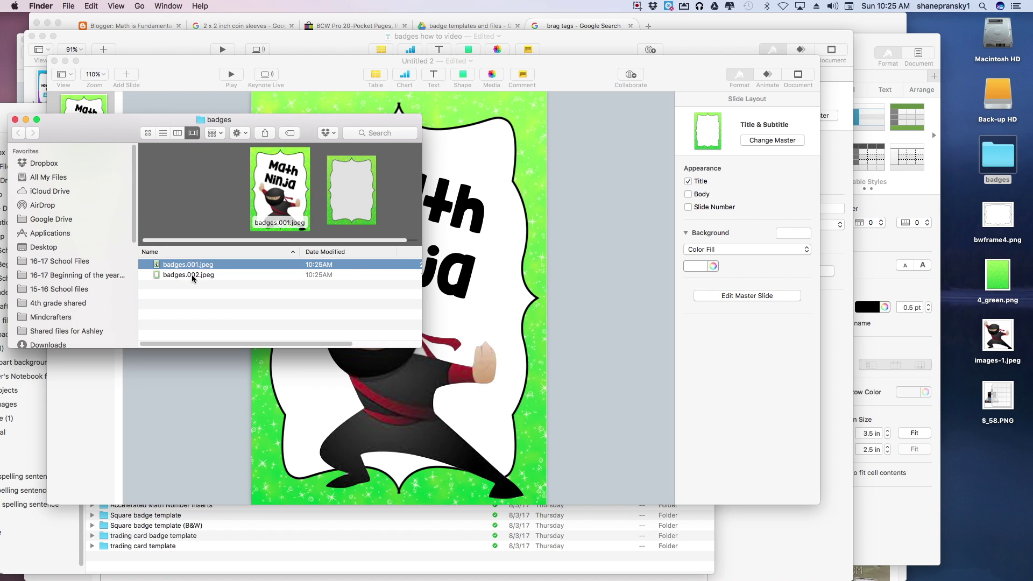
pyautogui.click(191, 275)
pyautogui.click(196, 265)
pyautogui.click(198, 277)
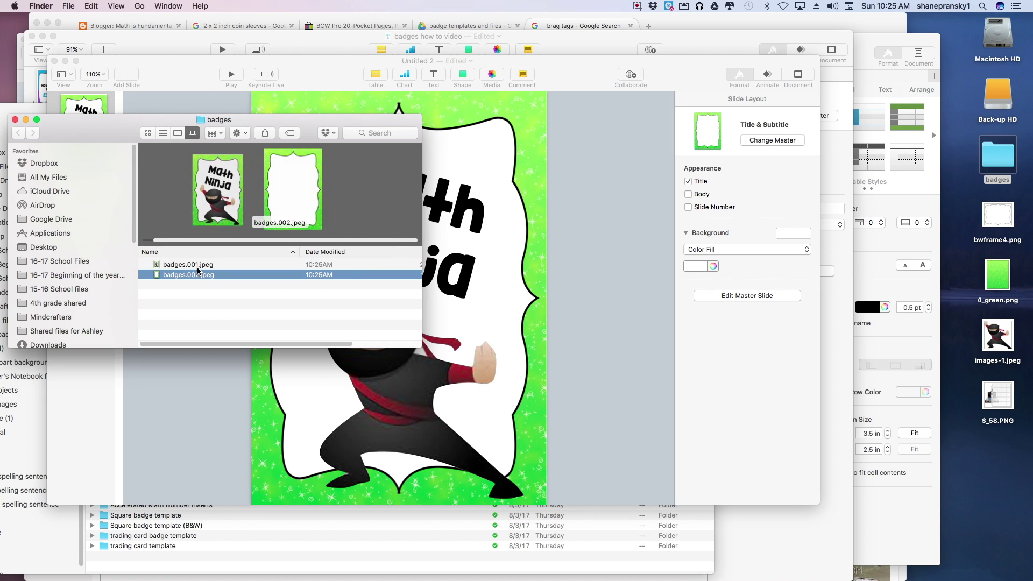
pyautogui.click(195, 267)
pyautogui.click(197, 274)
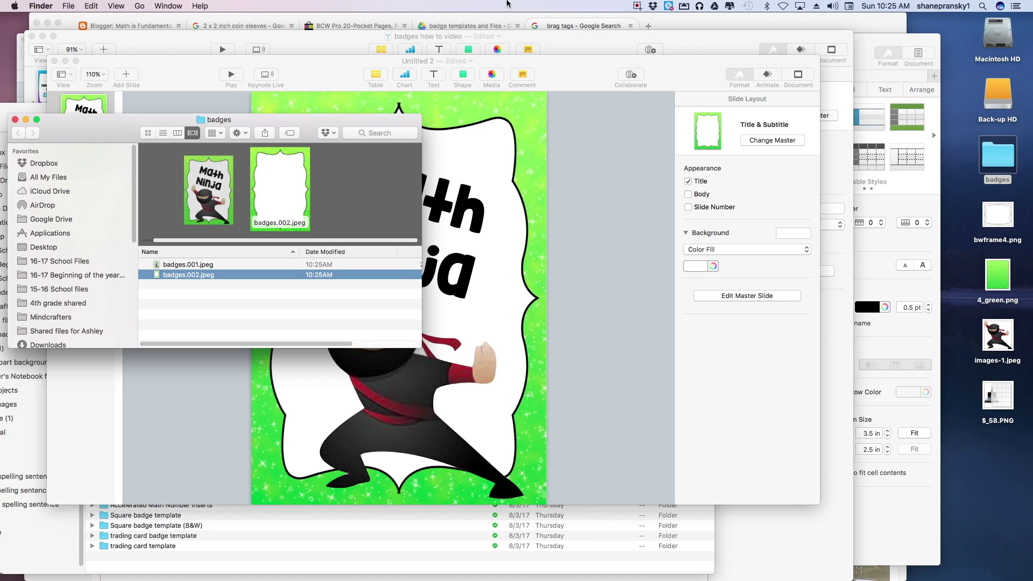
pyautogui.click(637, 6)
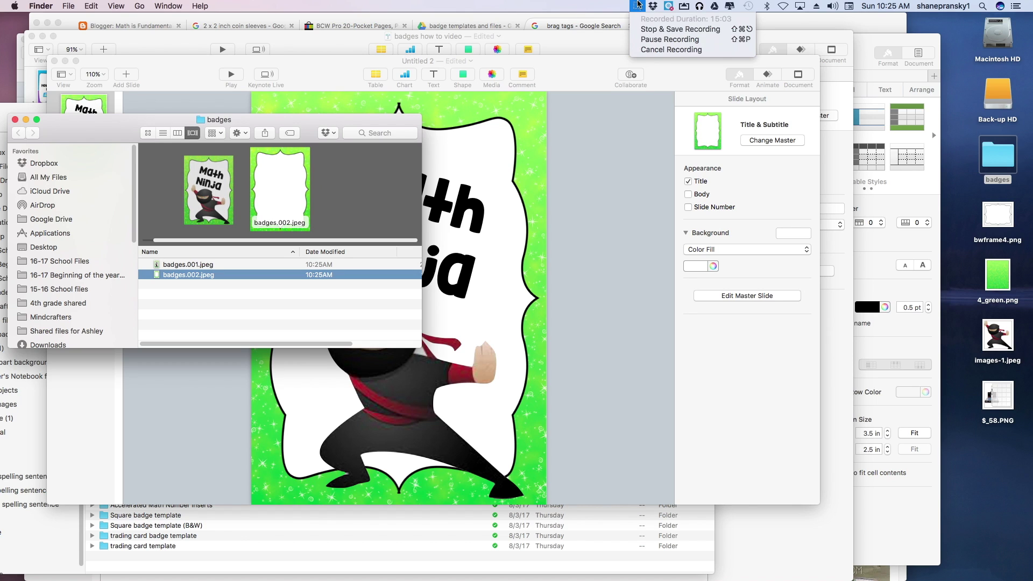
pyautogui.click(648, 40)
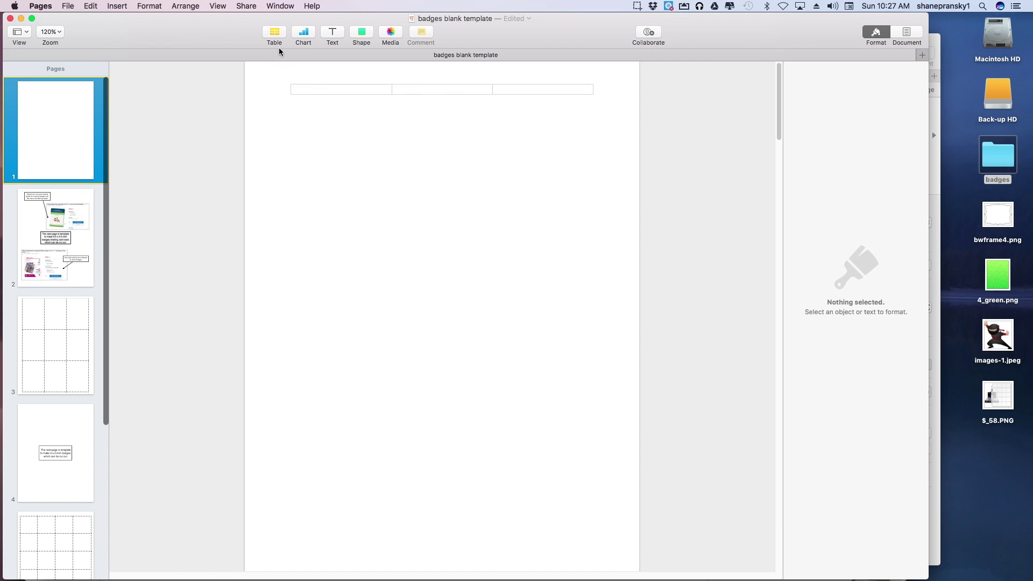
# Insert a table at the top of page 1 and reduce it to three columns and three rows
pyautogui.click(276, 34)
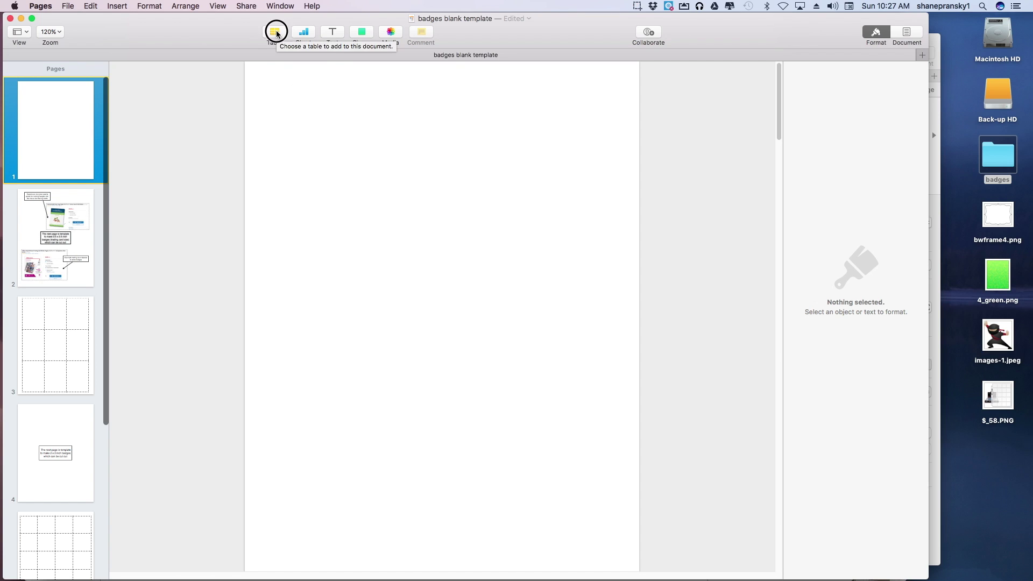
pyautogui.click(254, 127)
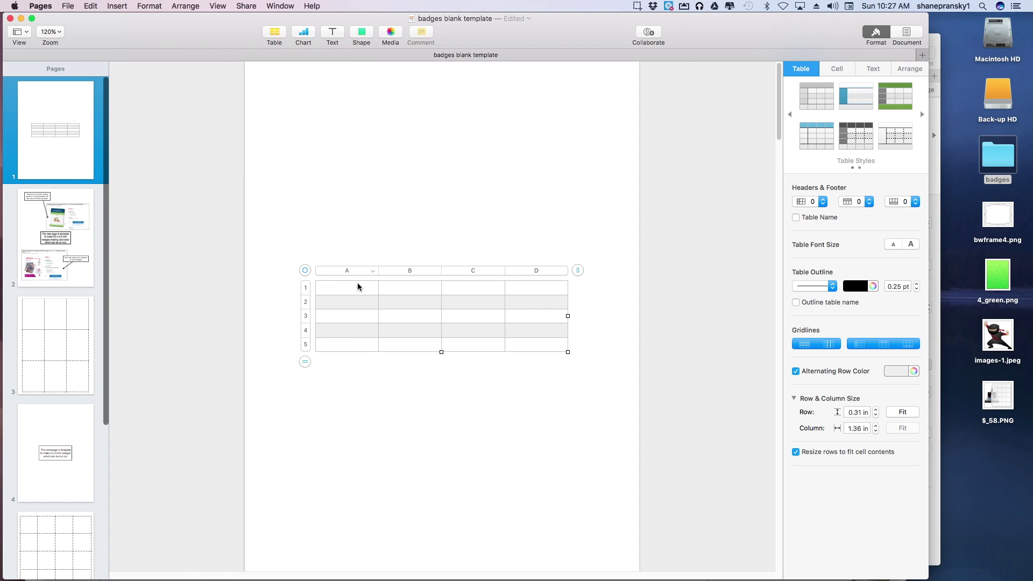
pyautogui.moveTo(300, 273); pyautogui.dragTo(266, 74)
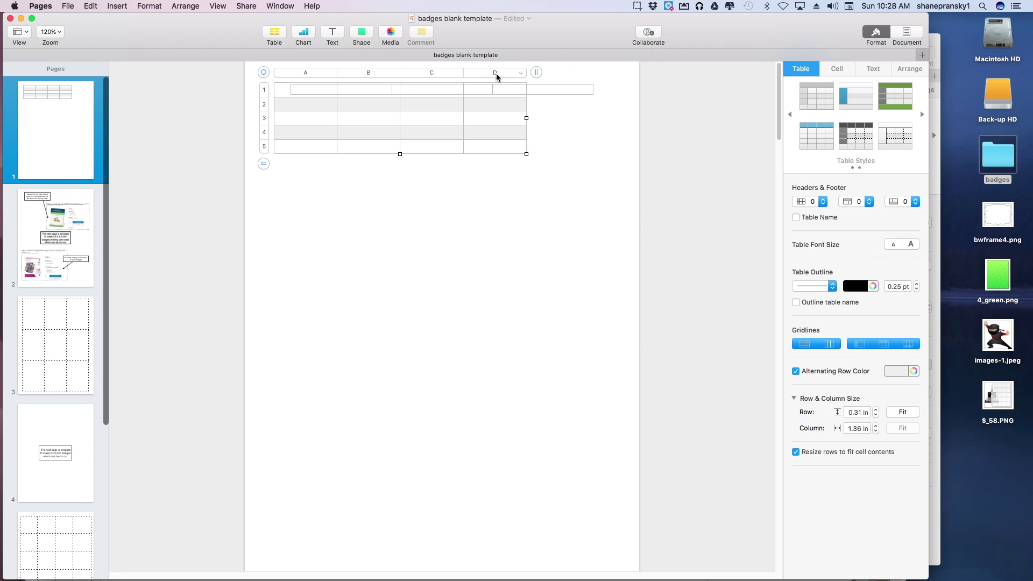
pyautogui.click(537, 73)
pyautogui.click(536, 78)
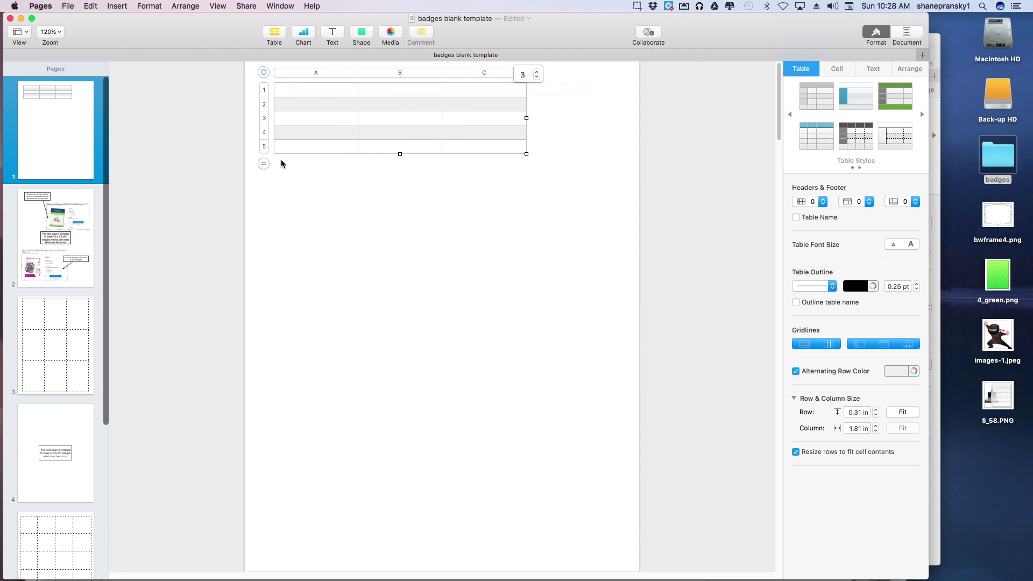
pyautogui.click(263, 164)
pyautogui.click(263, 170)
pyautogui.click(264, 170)
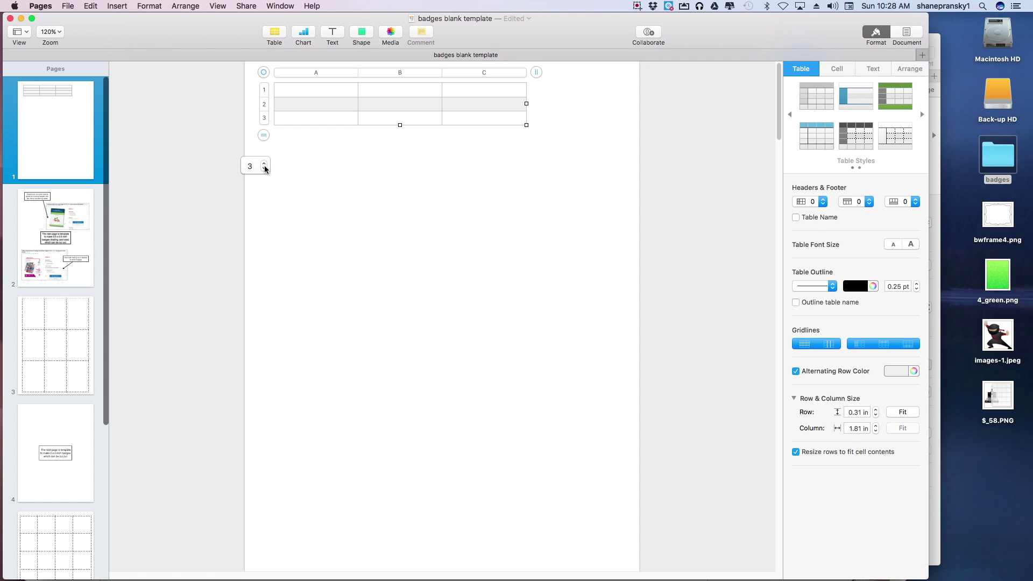
# Enlarge the table to about 7.03 × 9.64 in so it covers the page, then select it
pyautogui.moveTo(526, 125); pyautogui.dragTo(600, 530)
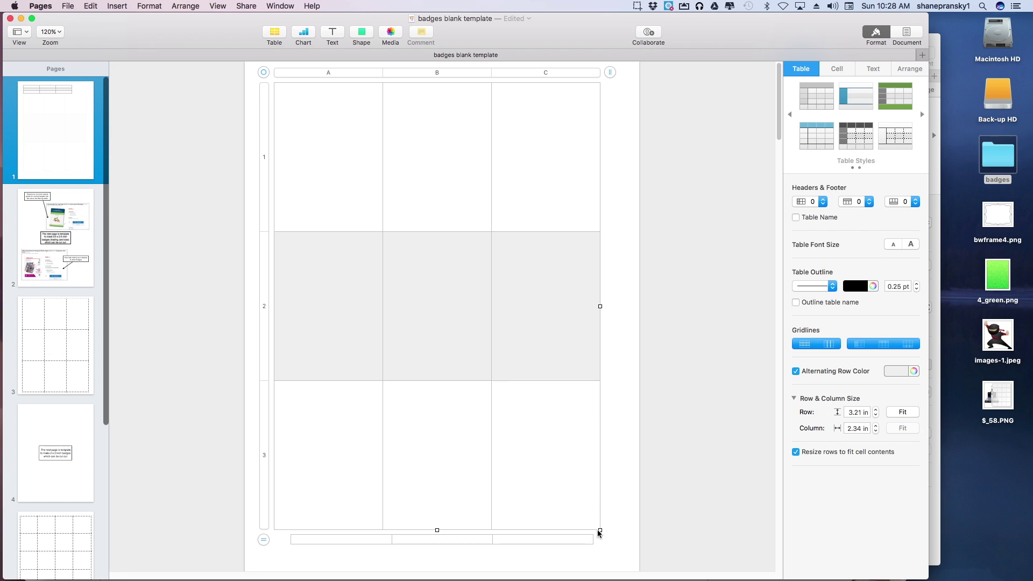
pyautogui.click(336, 148)
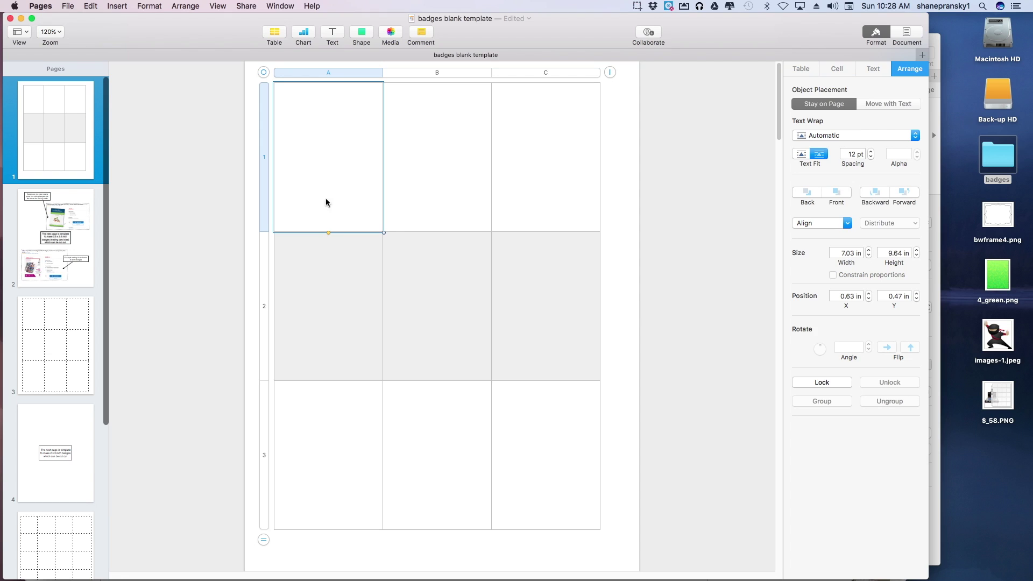
pyautogui.click(266, 75)
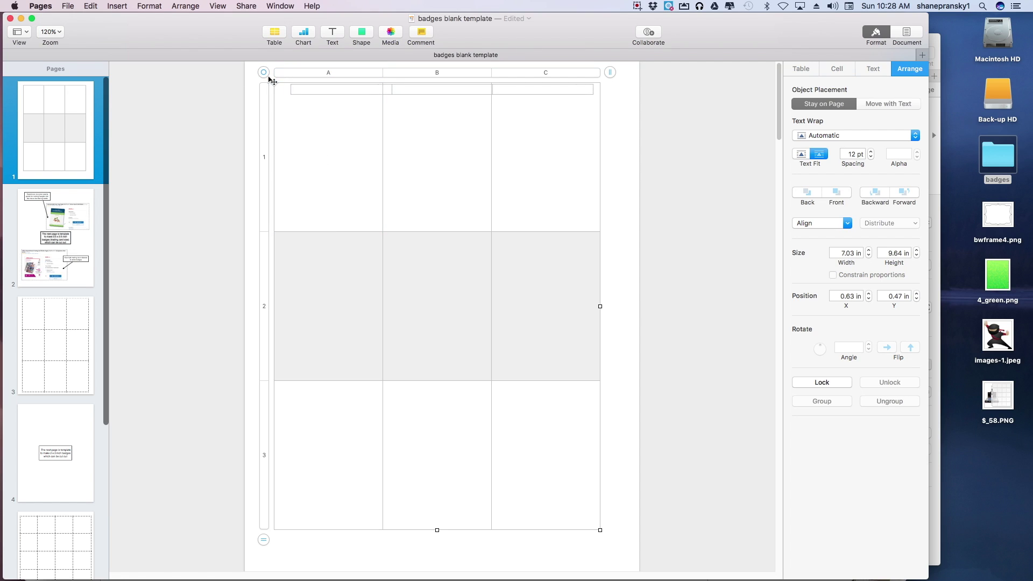
pyautogui.click(304, 108)
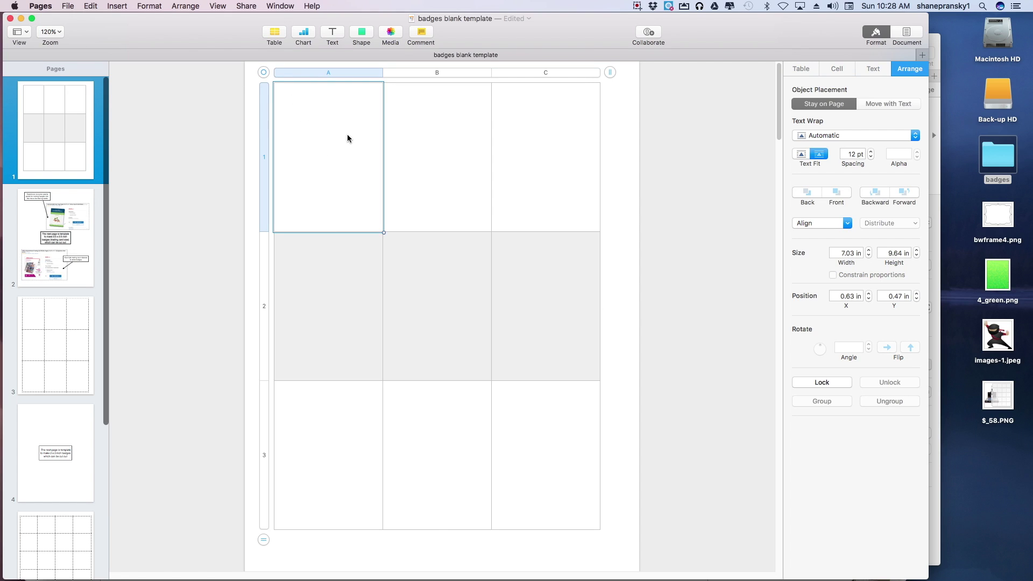
pyautogui.click(554, 462)
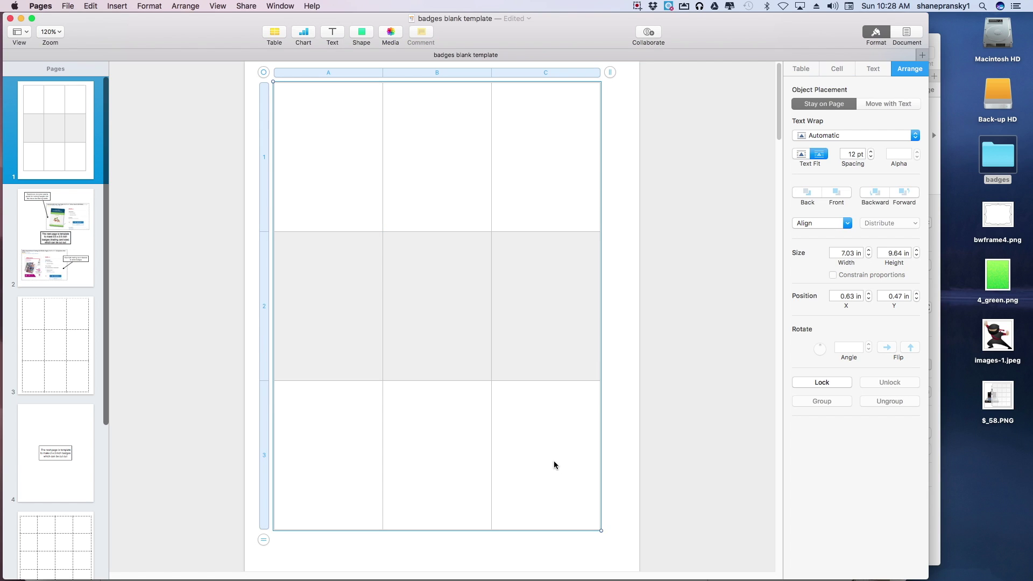
# Set the table's rows to 3.5 in tall and columns to 2.5 in wide
pyautogui.click(808, 68)
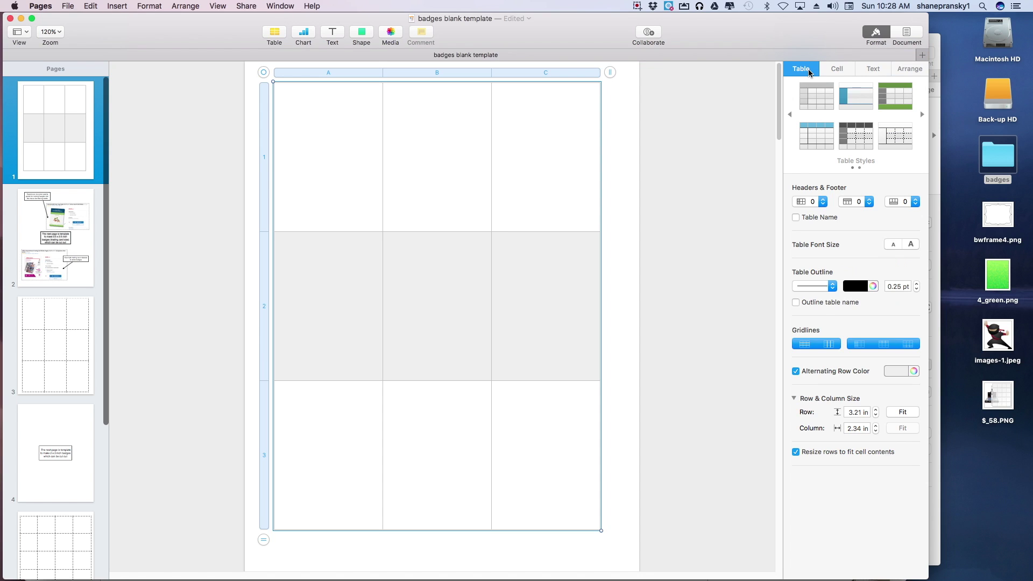
pyautogui.click(856, 412)
pyautogui.write('3.5')
pyautogui.press('Return')
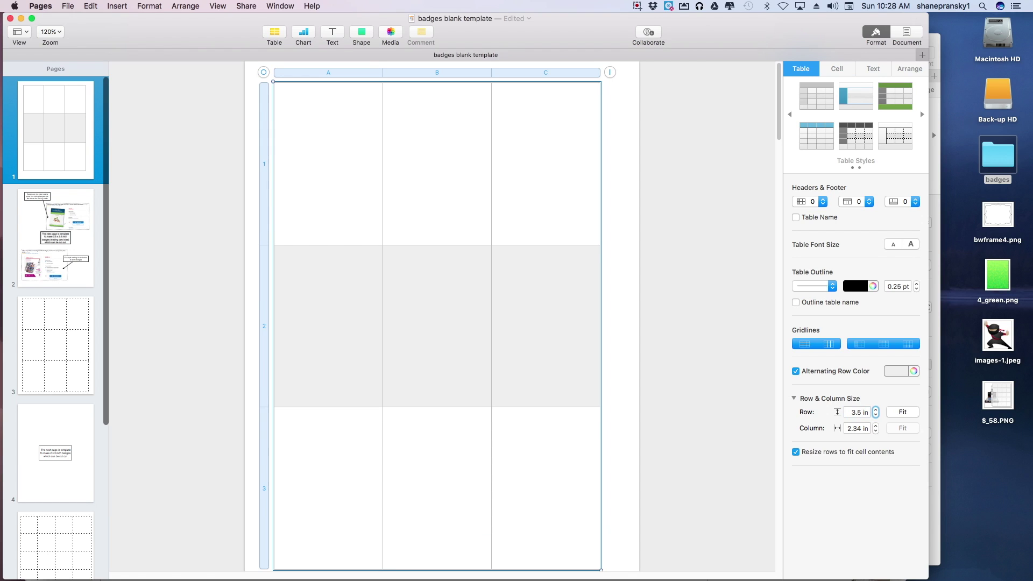
pyautogui.click(859, 429)
pyautogui.write('2')
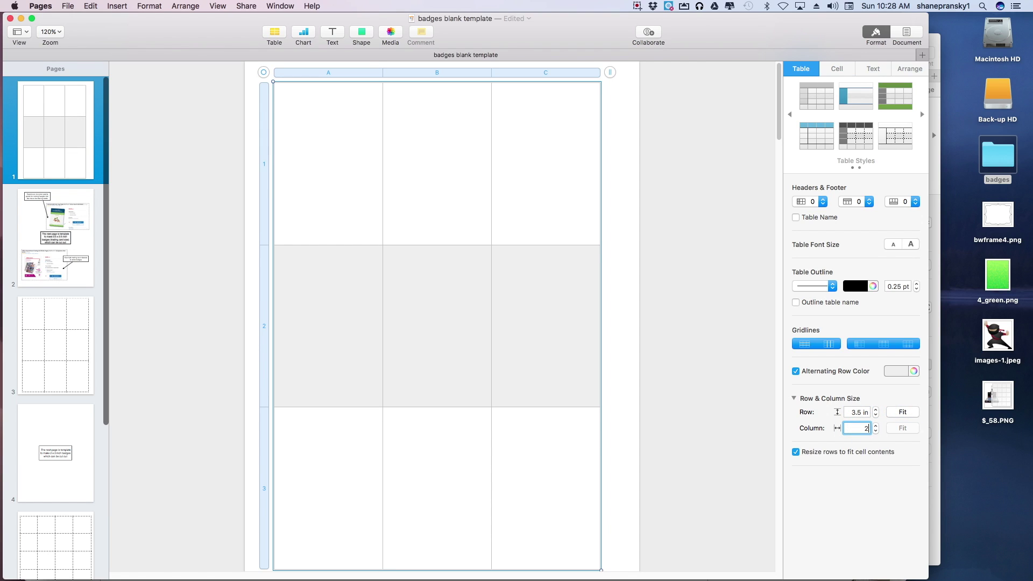
pyautogui.write('.5')
pyautogui.press('Return')
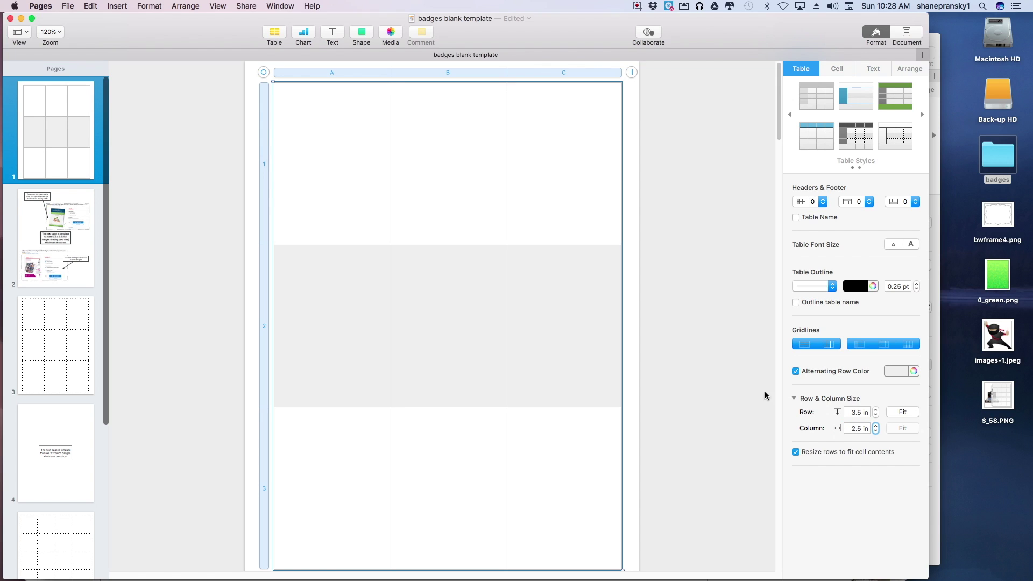
# Turn off alternating row color and nudge the table slightly on the page
pyautogui.click(630, 155)
pyautogui.click(482, 143)
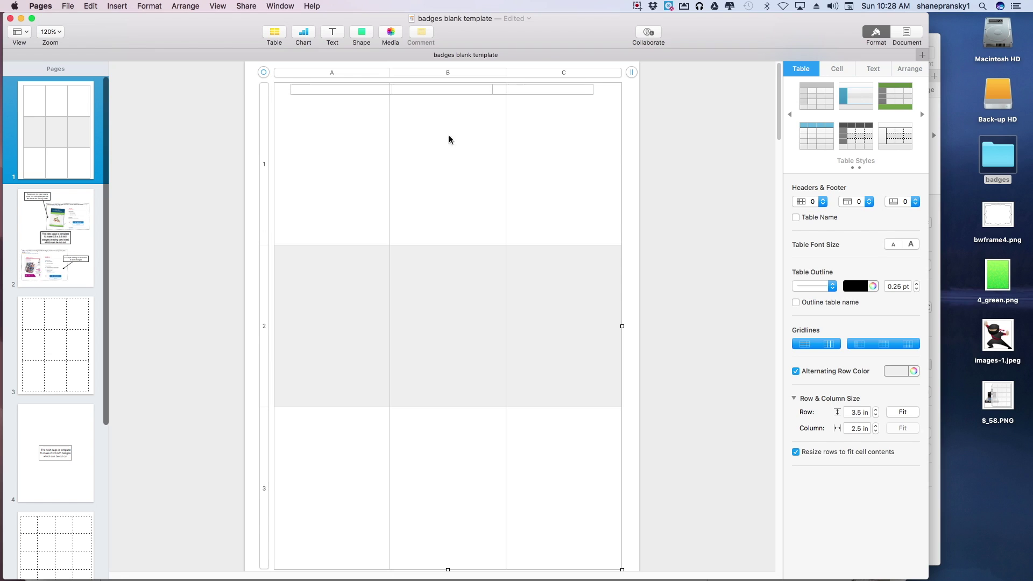
pyautogui.click(796, 371)
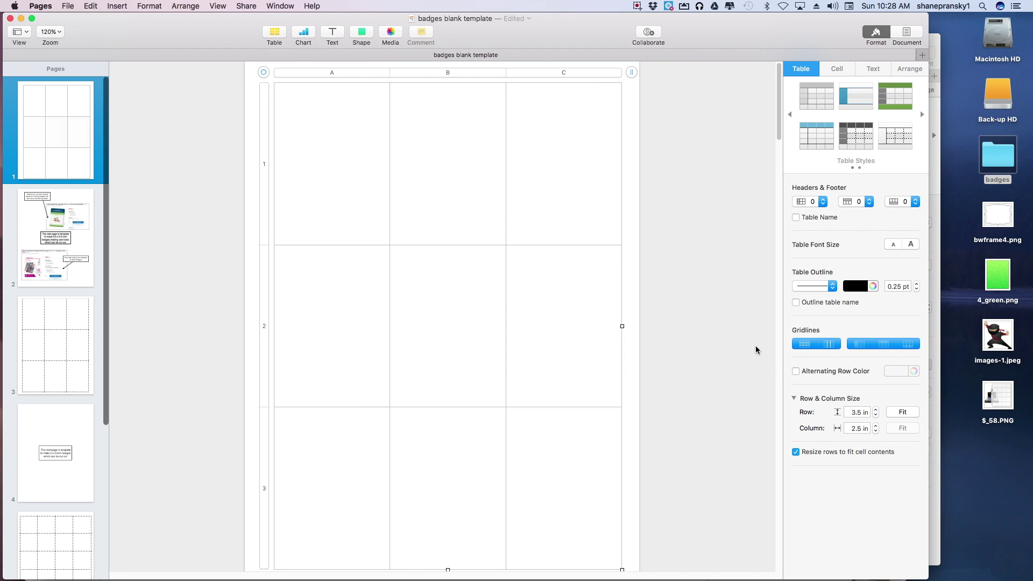
pyautogui.moveTo(264, 73); pyautogui.dragTo(263, 74)
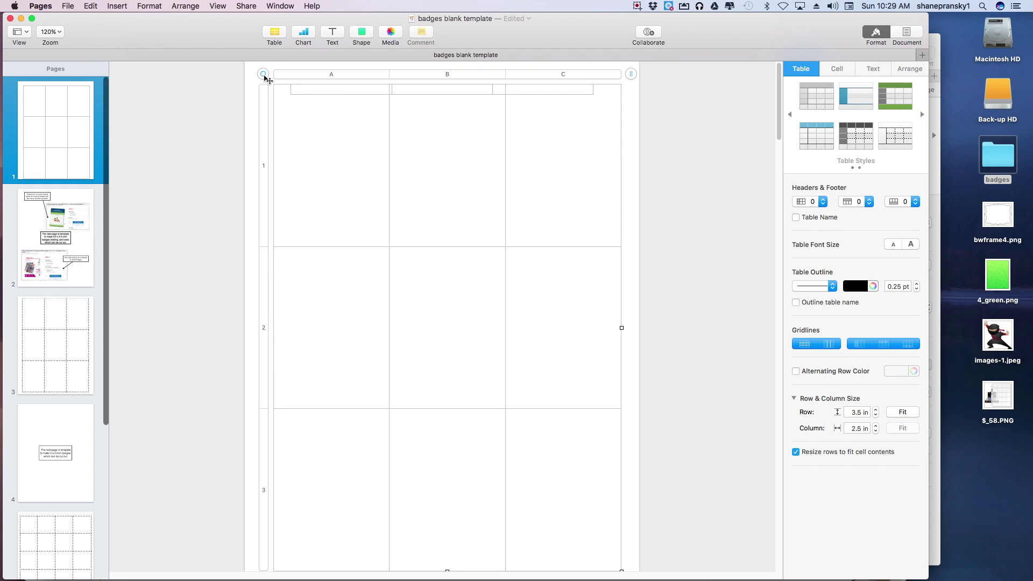
# Align the table to the centre and middle of the page, then deselect it
pyautogui.rightClick(264, 78)
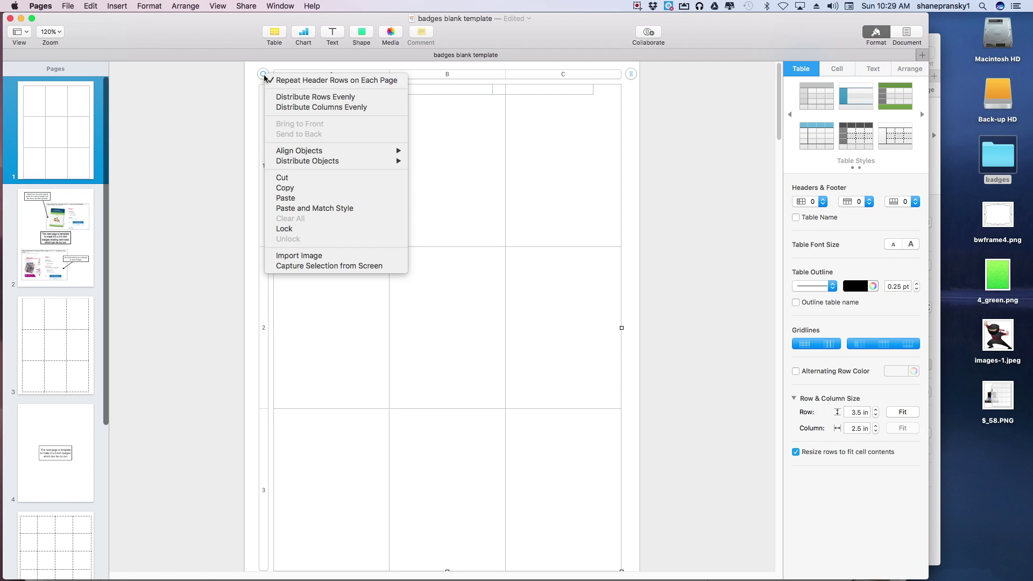
pyautogui.moveTo(317, 151)
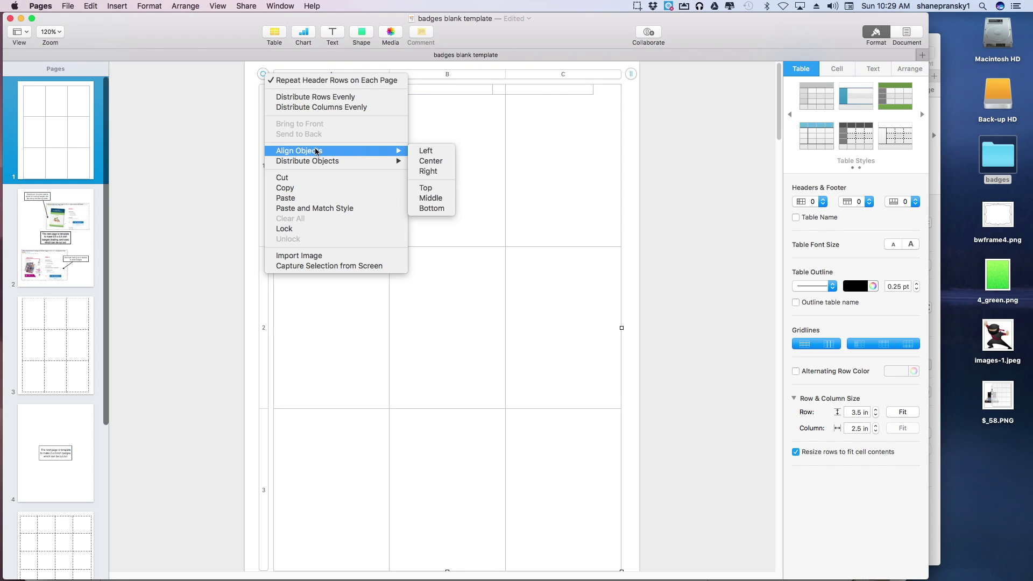
pyautogui.click(424, 160)
pyautogui.rightClick(263, 77)
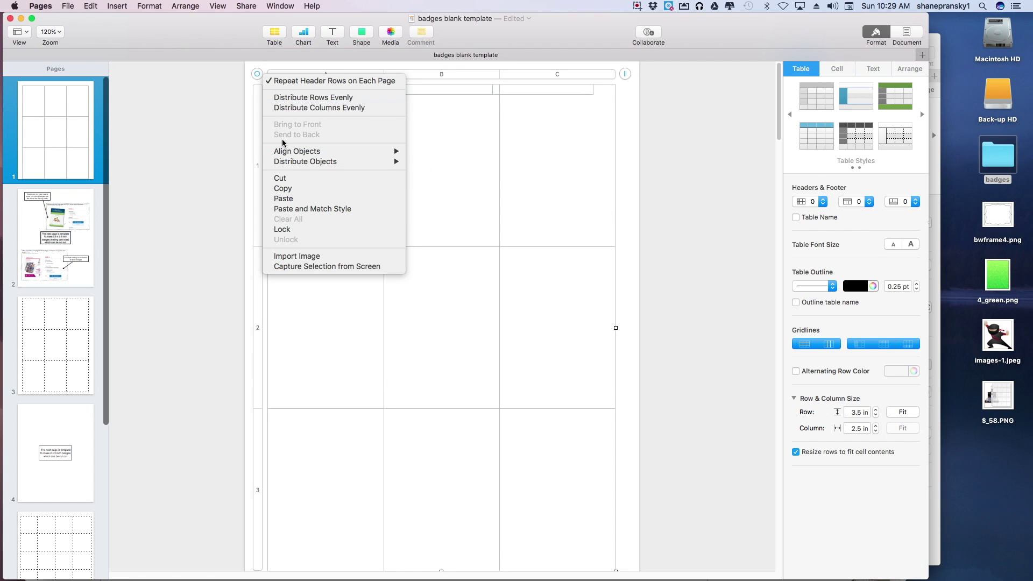
pyautogui.moveTo(350, 157)
pyautogui.click(427, 198)
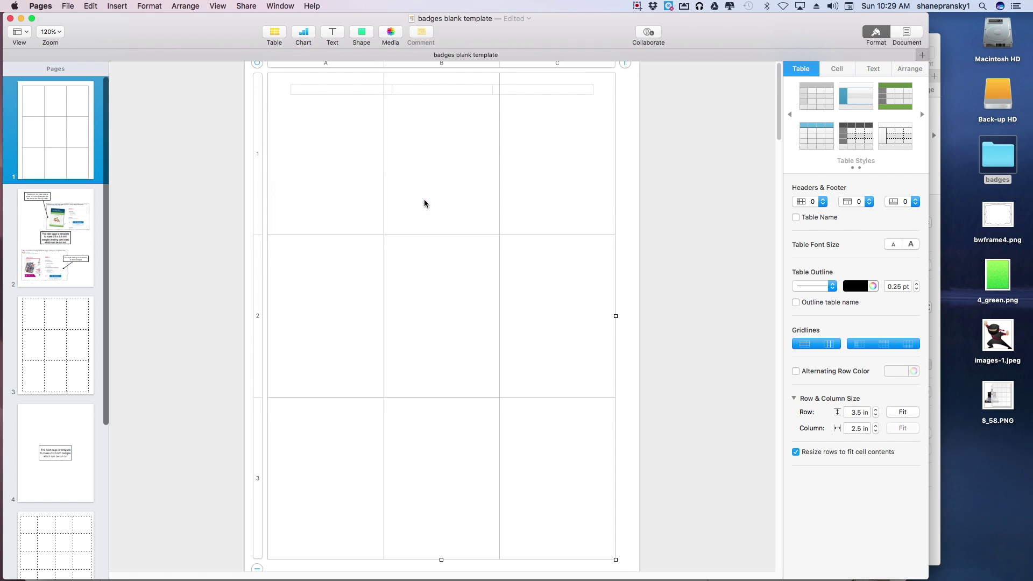
pyautogui.click(642, 273)
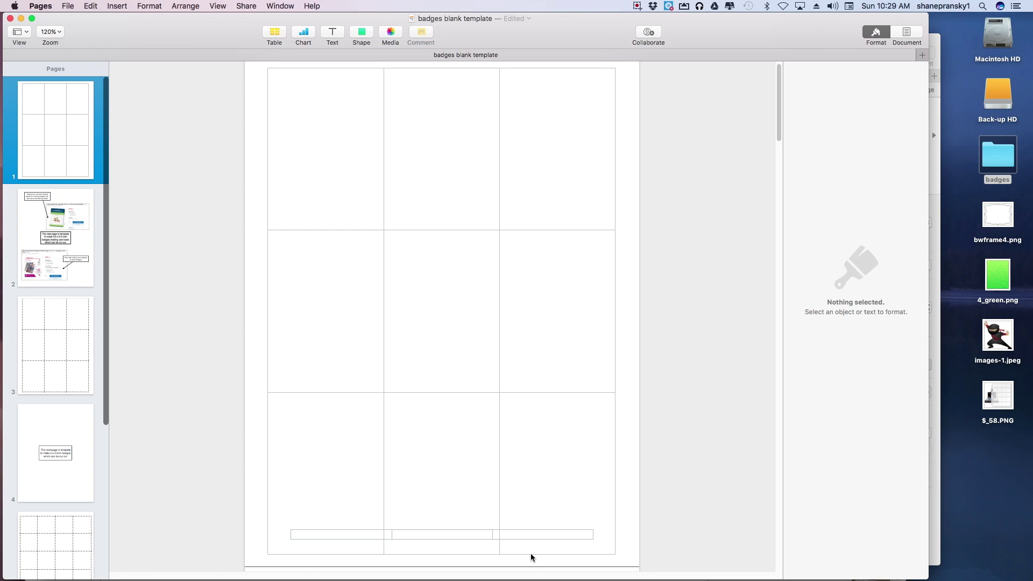
# Apply 2 pt dotted lines to all cell borders of the badge table
pyautogui.click(331, 167)
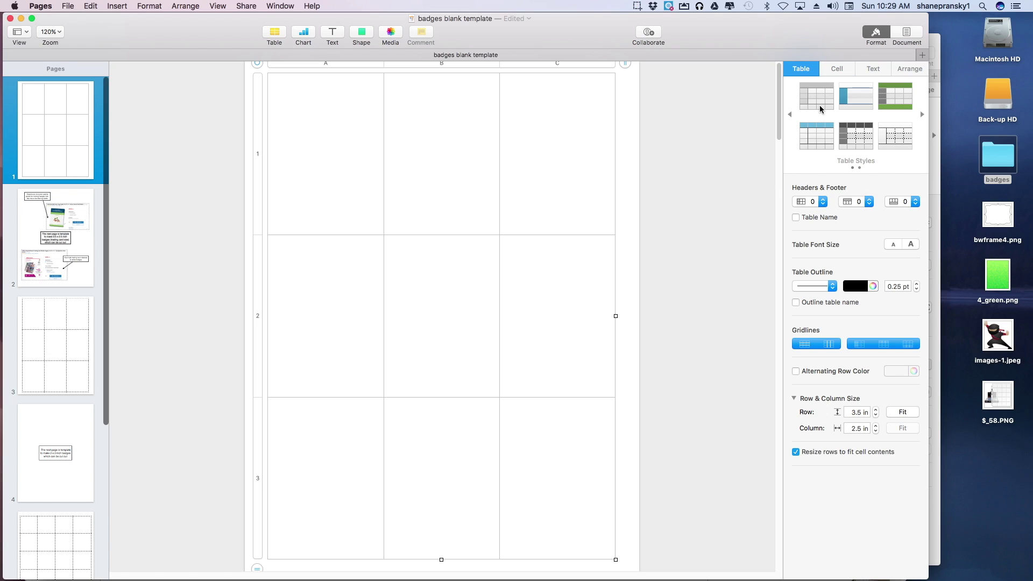
pyautogui.click(842, 72)
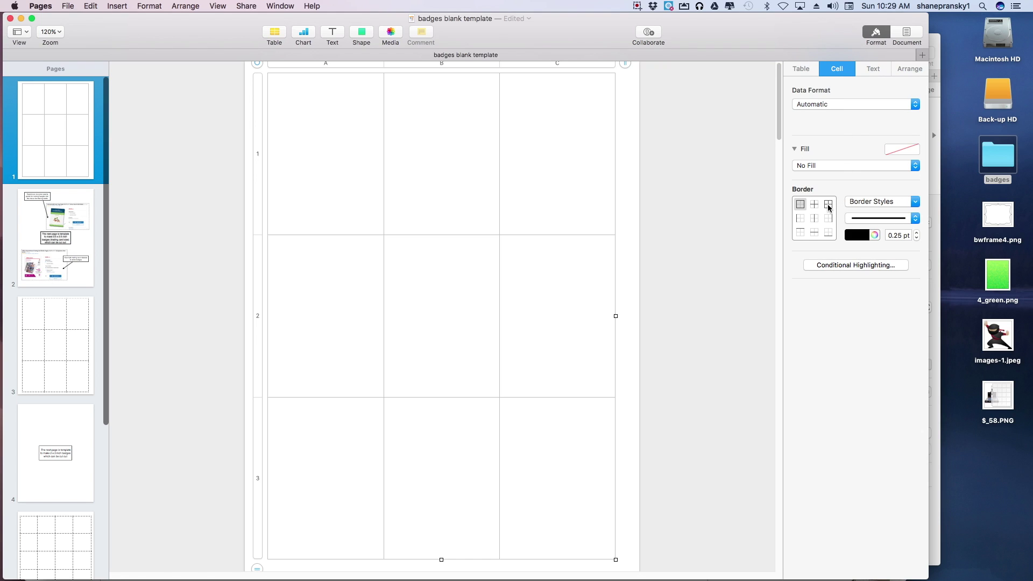
pyautogui.click(829, 207)
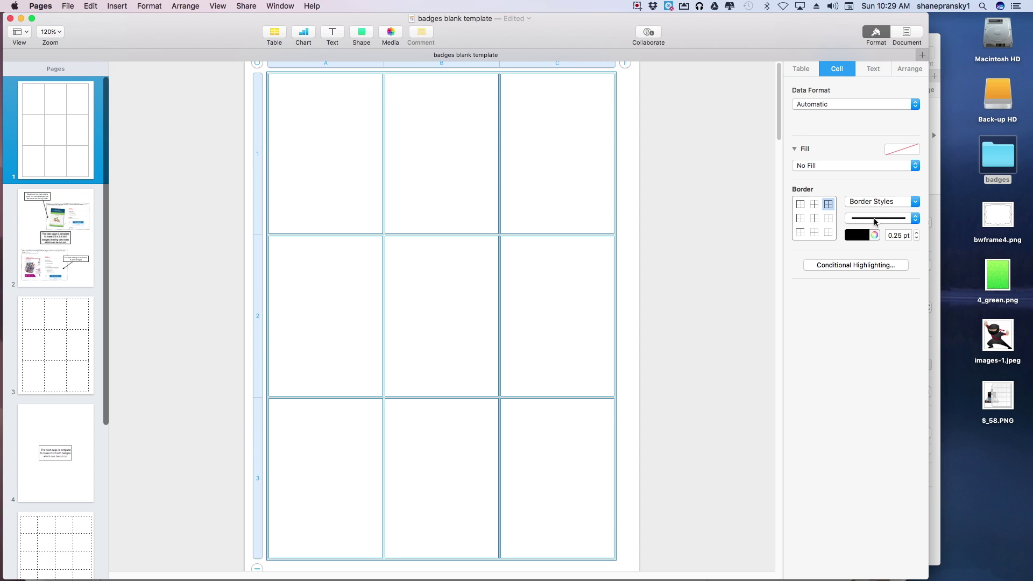
pyautogui.click(875, 220)
pyautogui.click(881, 235)
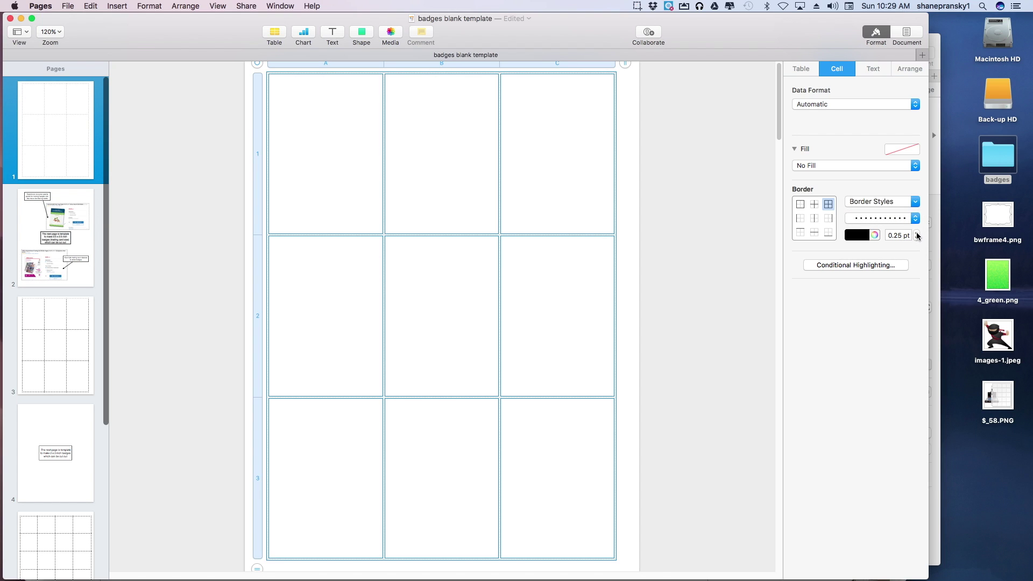
pyautogui.click(918, 233)
pyautogui.click(918, 233)
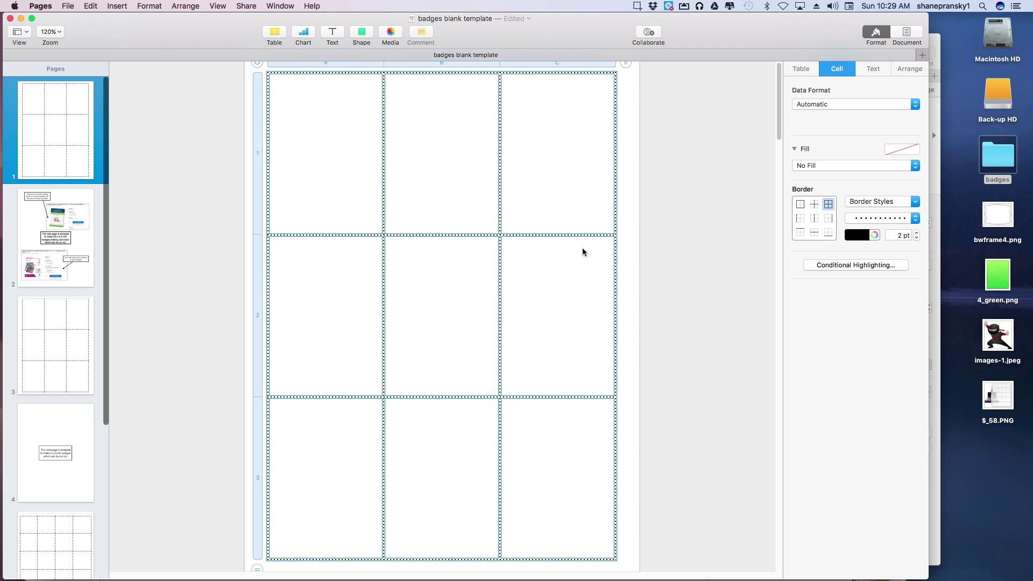
pyautogui.click(626, 252)
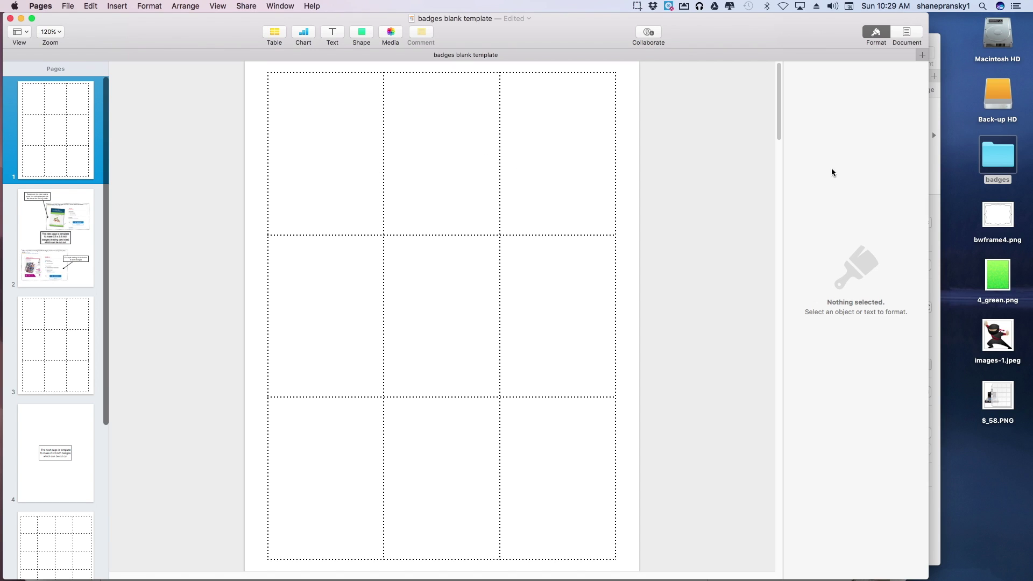
# Open the badges folder and drag badges.001.jpeg into table cell A1
pyautogui.doubleClick(996, 154)
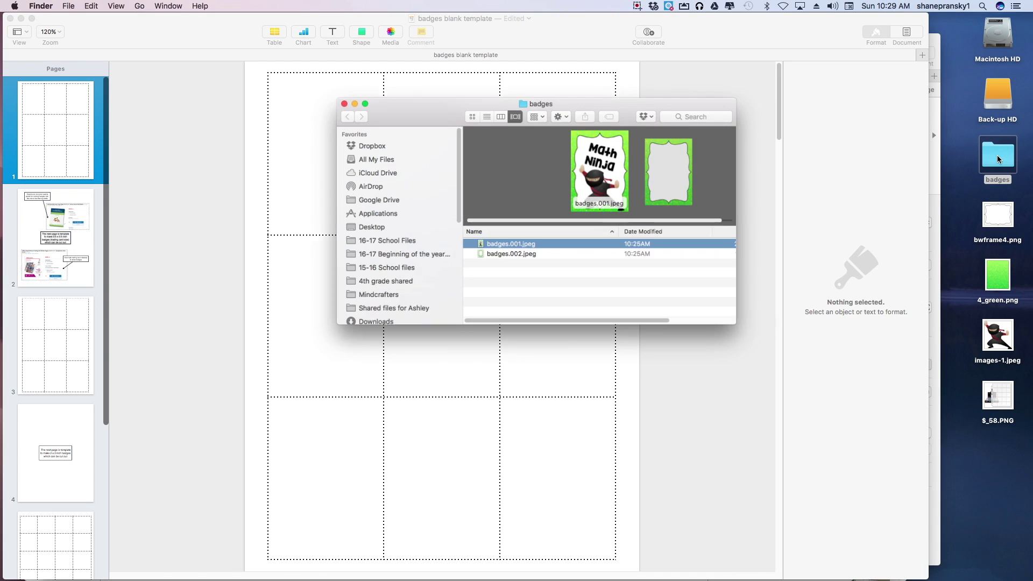
pyautogui.moveTo(409, 102); pyautogui.dragTo(782, 31)
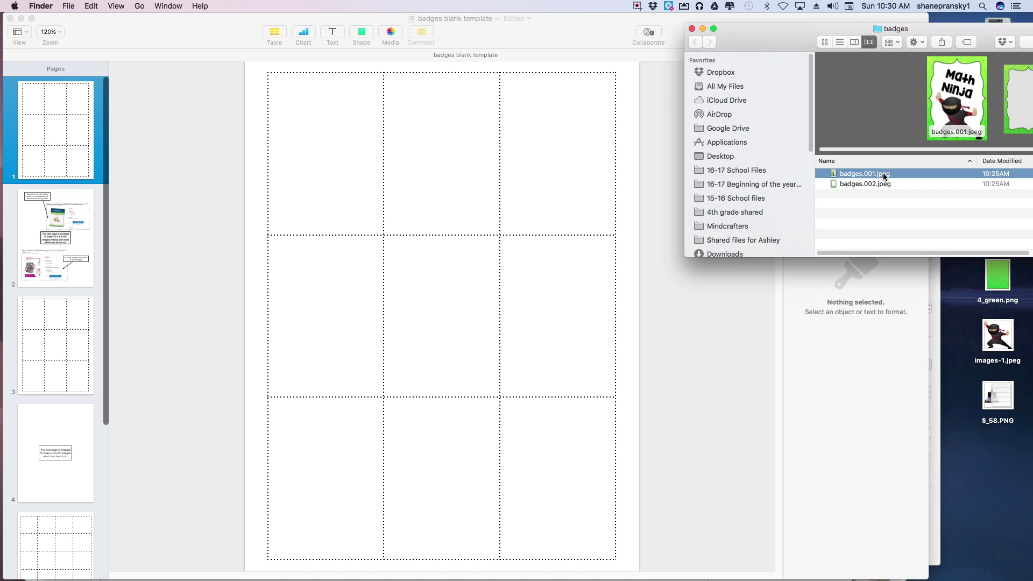
pyautogui.moveTo(887, 177); pyautogui.dragTo(519, 170)
pyautogui.moveTo(380, 164); pyautogui.dragTo(365, 162)
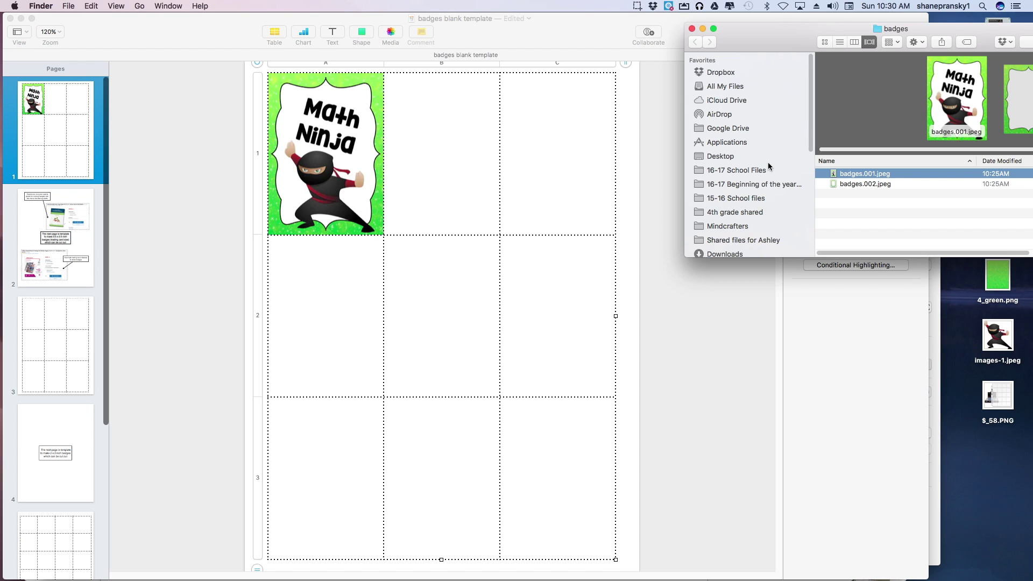
pyautogui.click(359, 141)
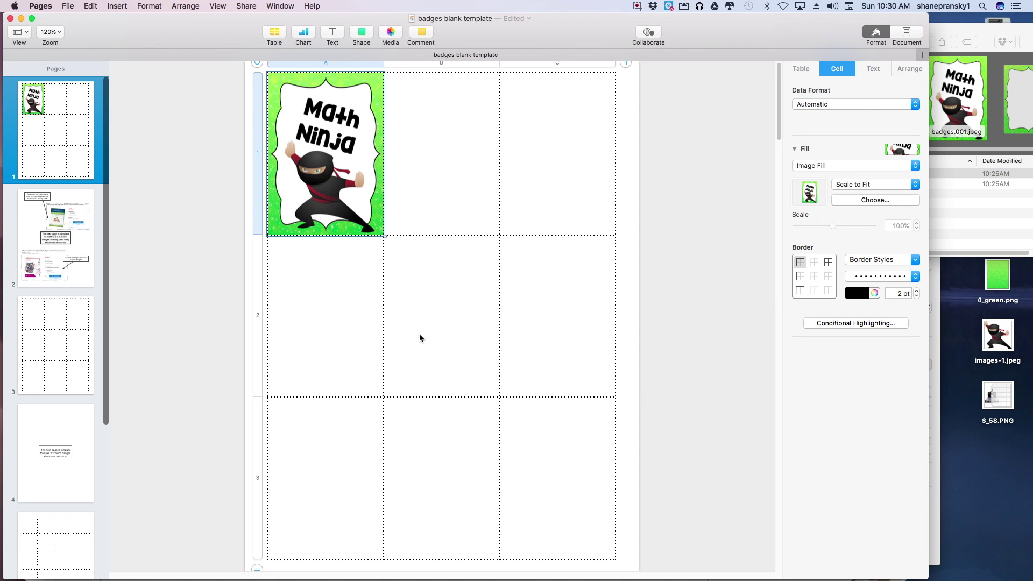
# Select cells A1:C3 and drag badges.001.jpeg onto them to fill all nine cells
pyautogui.keyDown('shift'); pyautogui.click(538, 455); pyautogui.keyUp('shift')
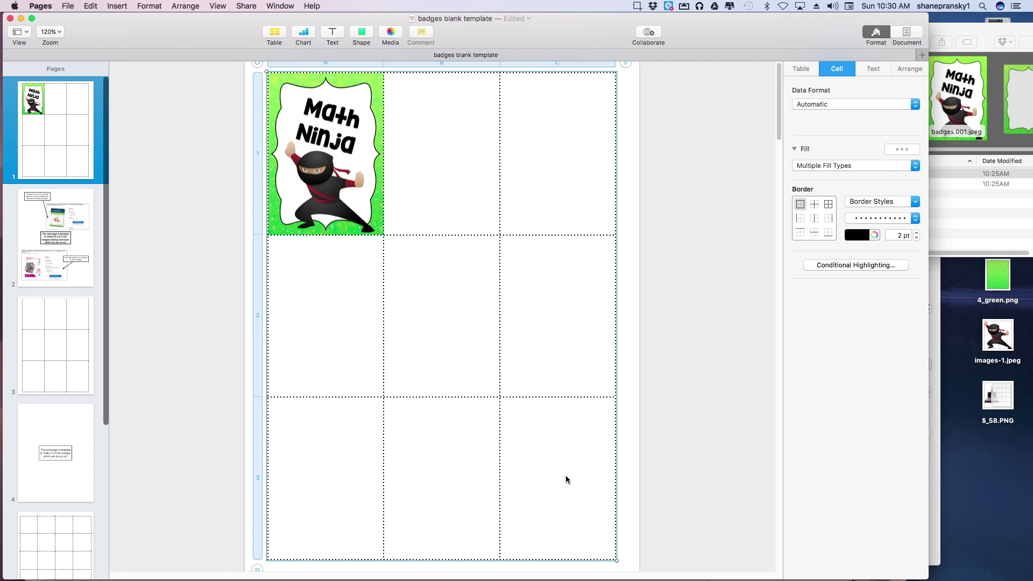
pyautogui.click(941, 175)
pyautogui.moveTo(883, 178); pyautogui.dragTo(532, 179)
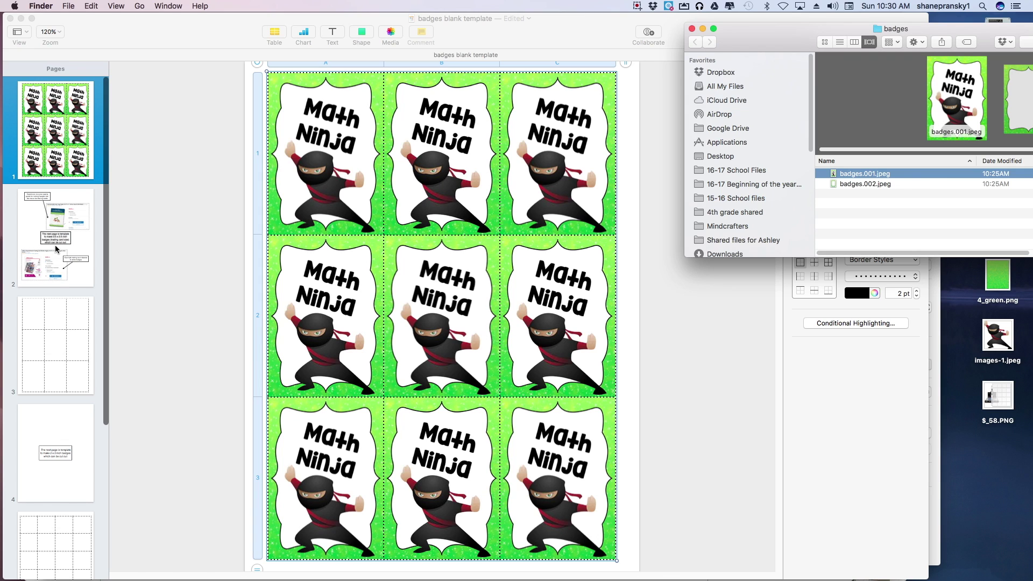
pyautogui.scroll(-3, 56, 249)
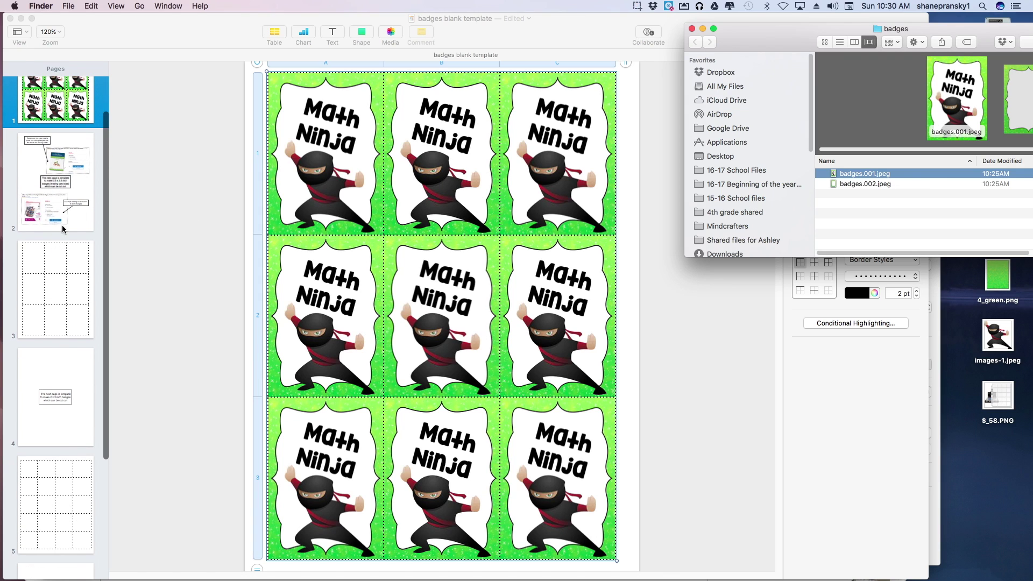
# Browse pages 2, 3 and 5 of the template, then return to page 1
pyautogui.click(67, 224)
pyautogui.click(66, 224)
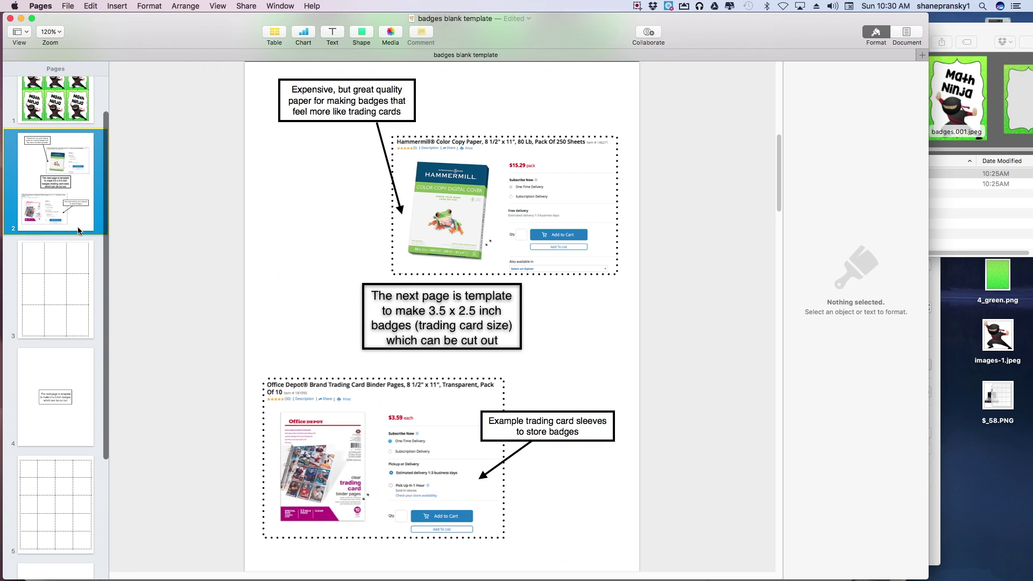
pyautogui.click(77, 294)
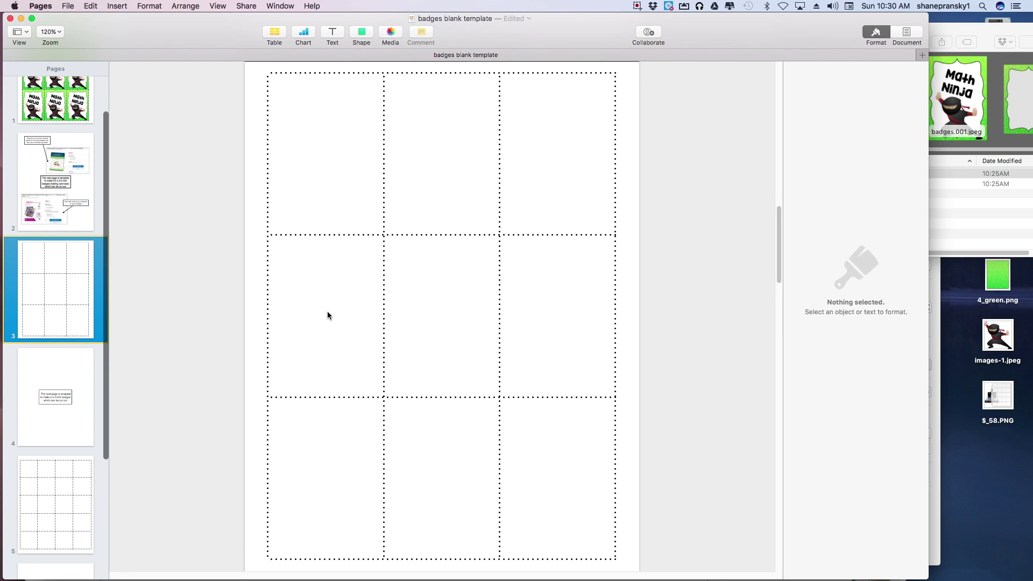
pyautogui.scroll(-2, 330, 312)
pyautogui.scroll(-5, 91, 353)
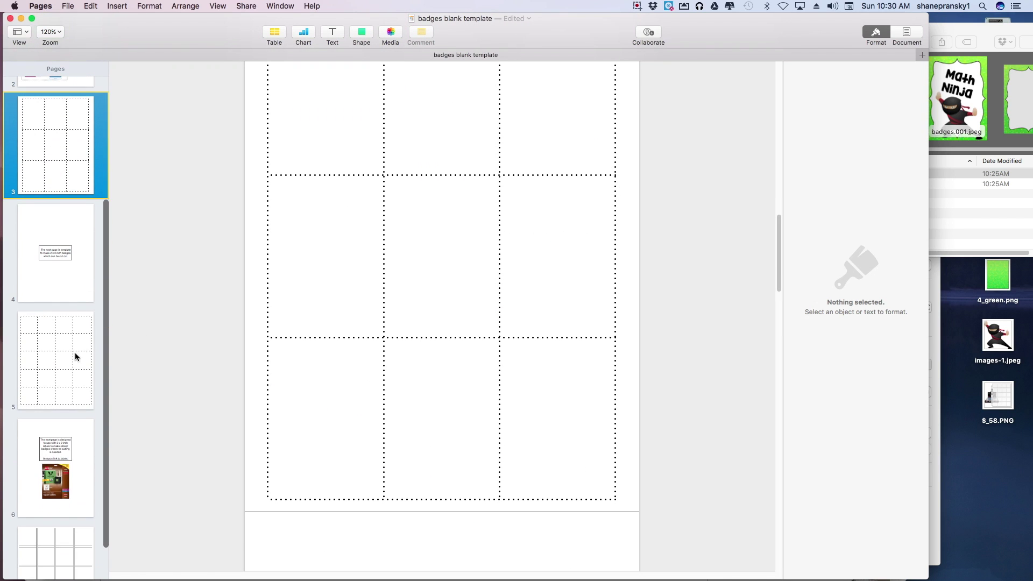
pyautogui.click(69, 360)
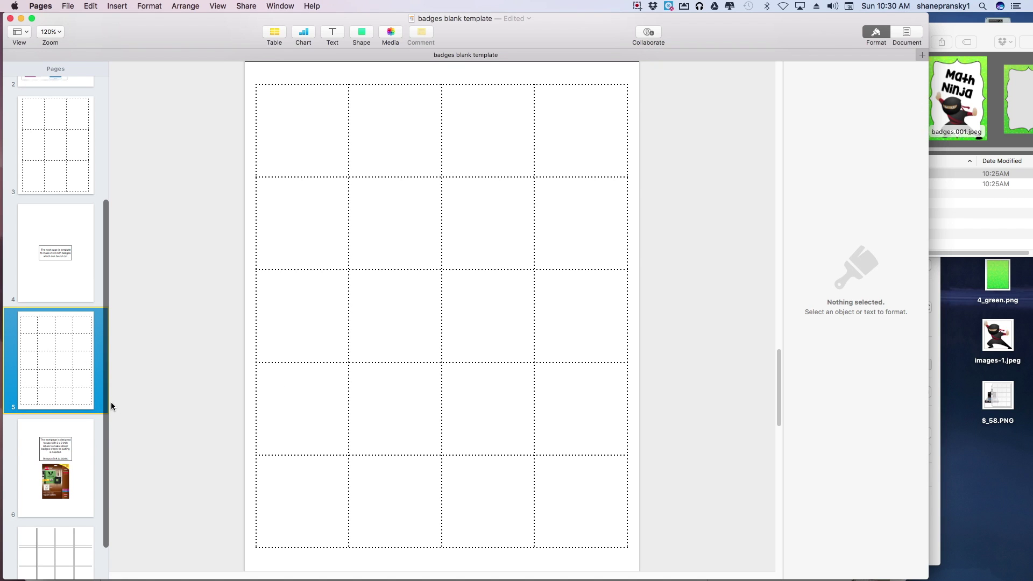
pyautogui.scroll(5, 94, 379)
pyautogui.click(74, 232)
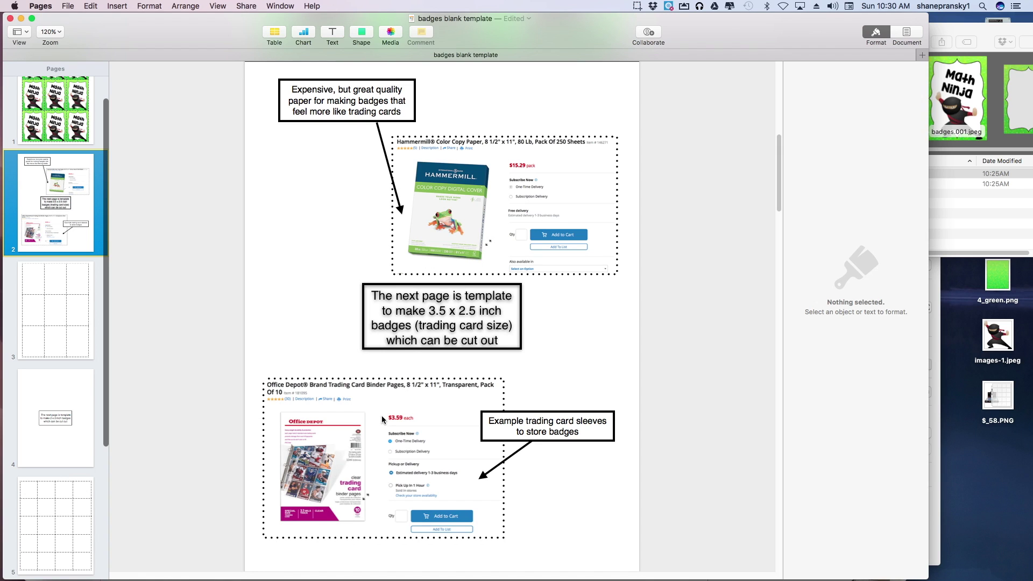
pyautogui.scroll(-8, 70, 345)
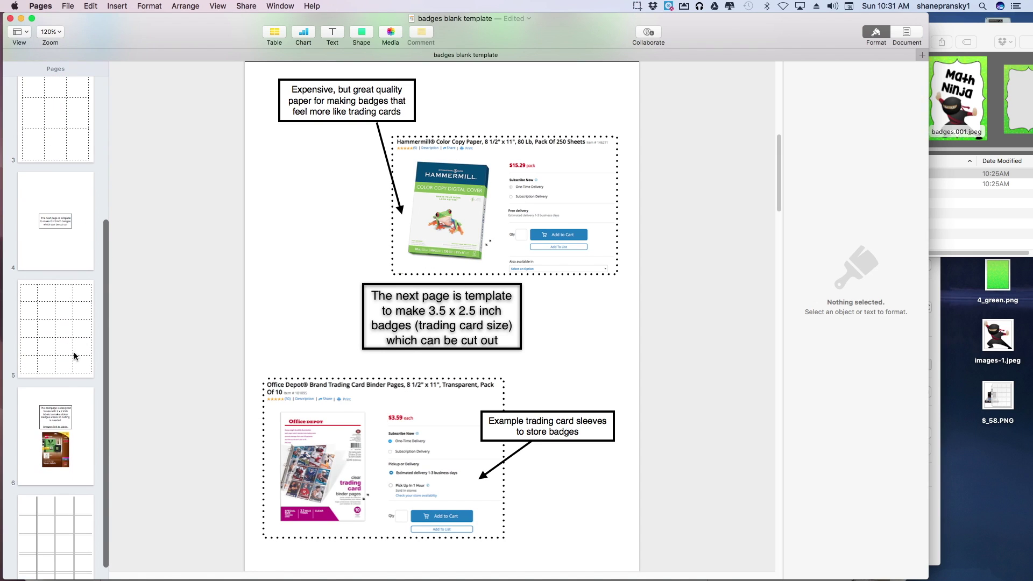
pyautogui.scroll(8, 73, 351)
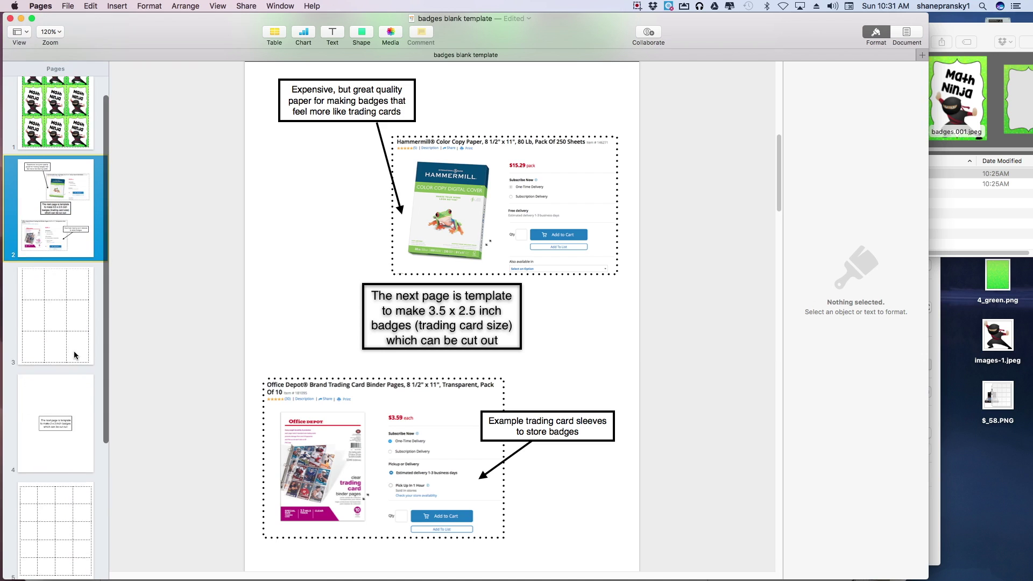
pyautogui.click(82, 168)
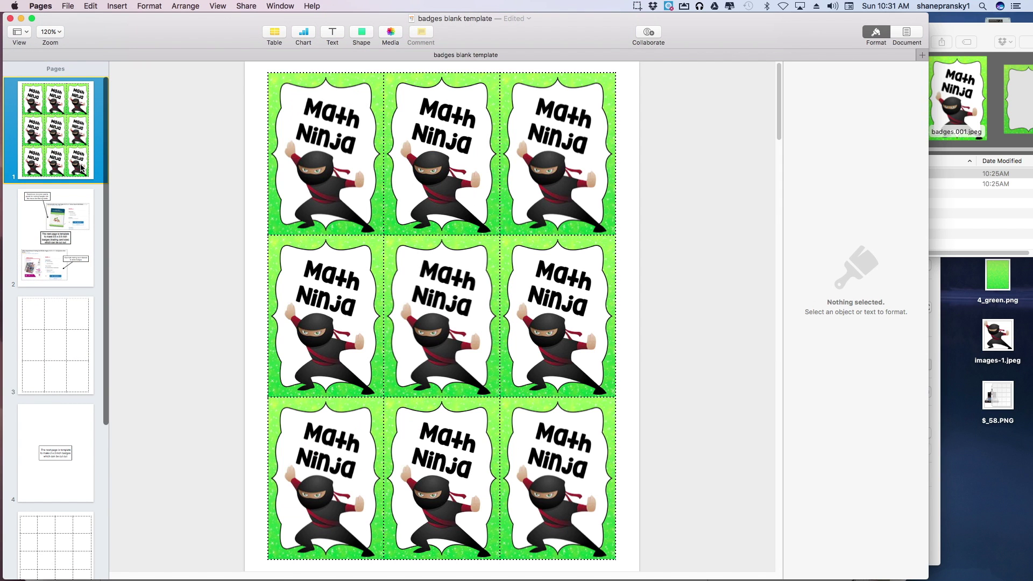